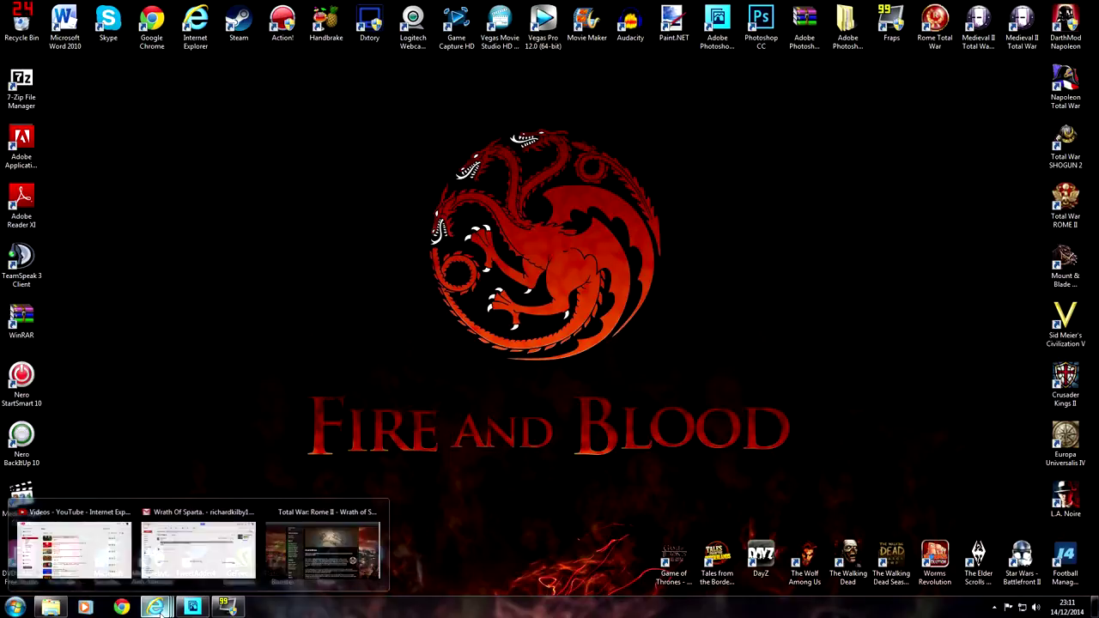
# Step: Open the Wrath Of Sparta e-mail in Gmail and read the thumbnail request for the new Korinthos campaign series
pyautogui.click(220, 537)
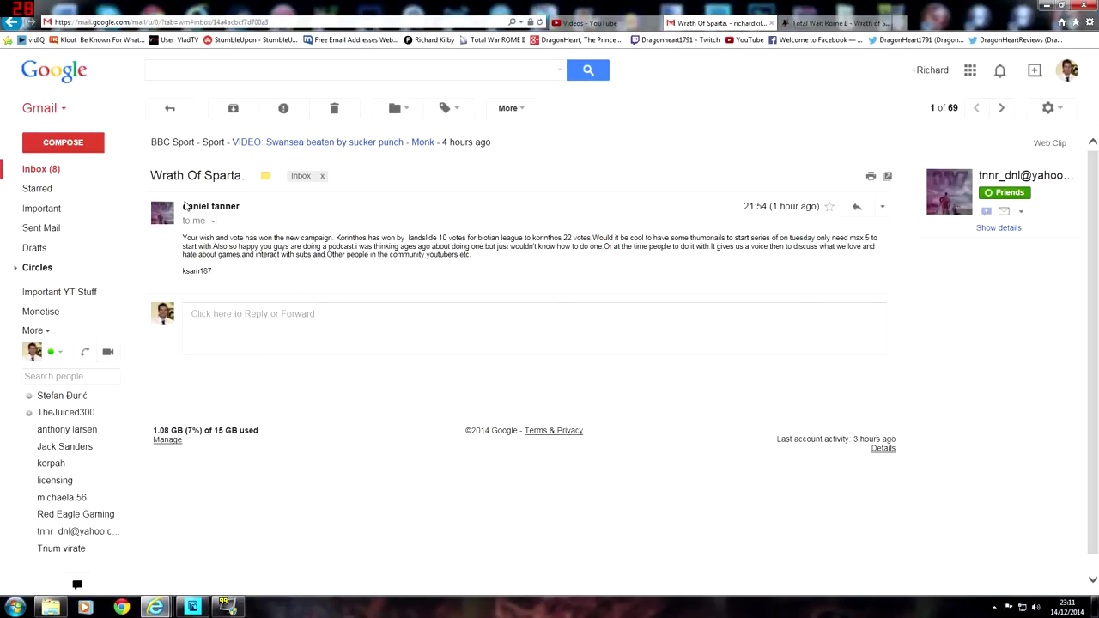
pyautogui.moveTo(211, 206)
pyautogui.moveTo(335, 238); pyautogui.dragTo(354, 238)
# Step: Switch to Windows Explorer and open the Ksam187 folder under Pictures, Youtube Thumbnails, Requests
pyautogui.click(50, 607)
pyautogui.doubleClick(438, 100)
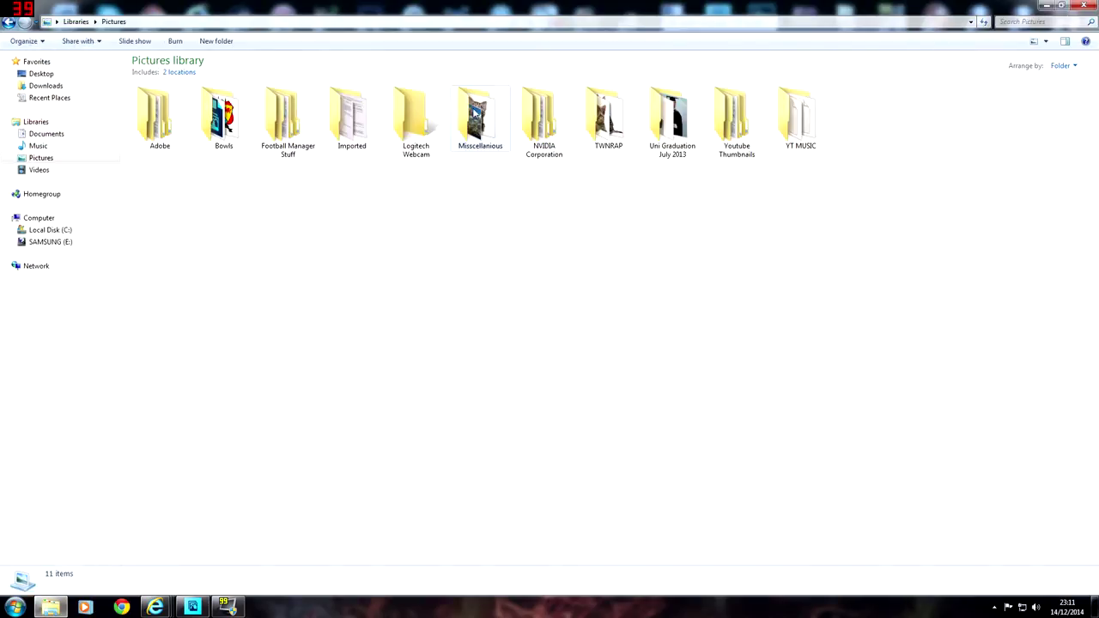
pyautogui.doubleClick(736, 120)
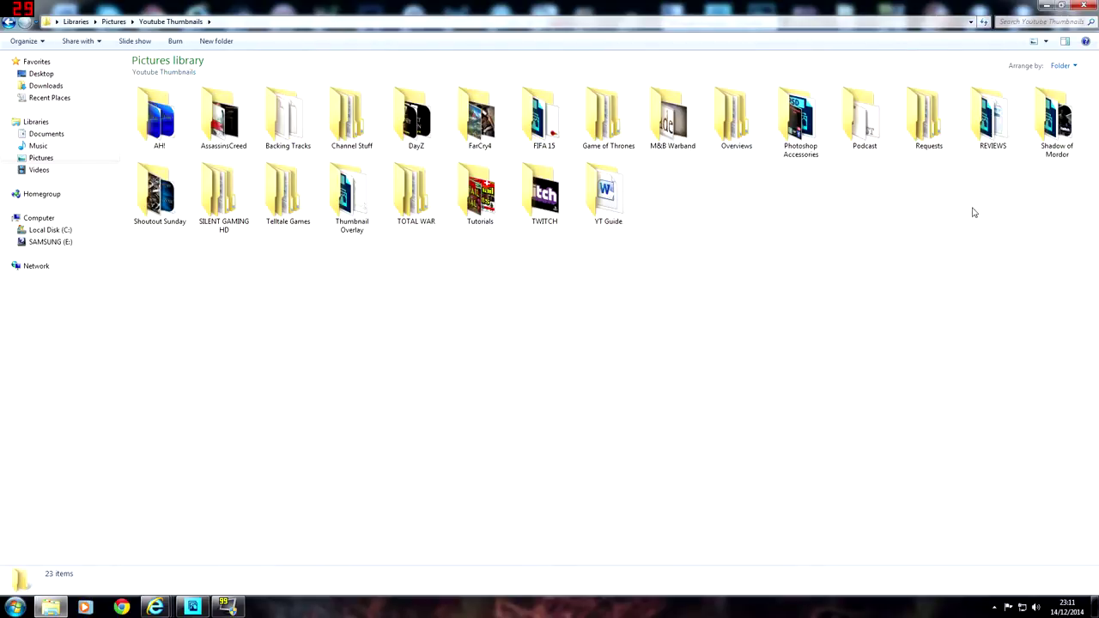
pyautogui.doubleClick(944, 118)
pyautogui.moveTo(686, 226); pyautogui.dragTo(182, 157)
pyautogui.click(182, 158)
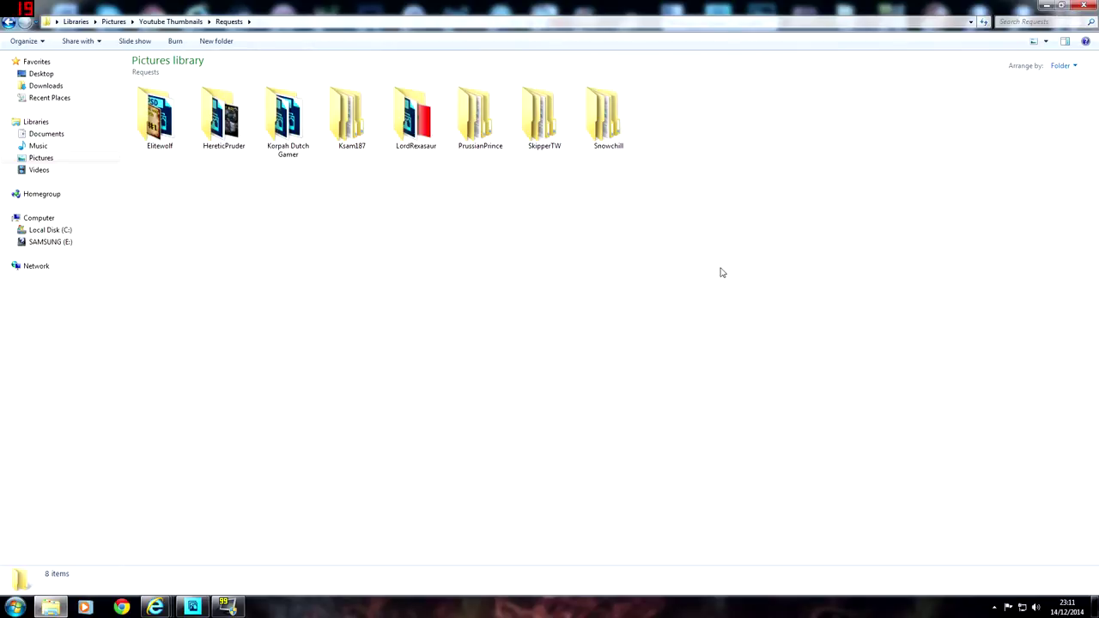
pyautogui.moveTo(784, 267); pyautogui.dragTo(684, 205)
pyautogui.doubleClick(353, 111)
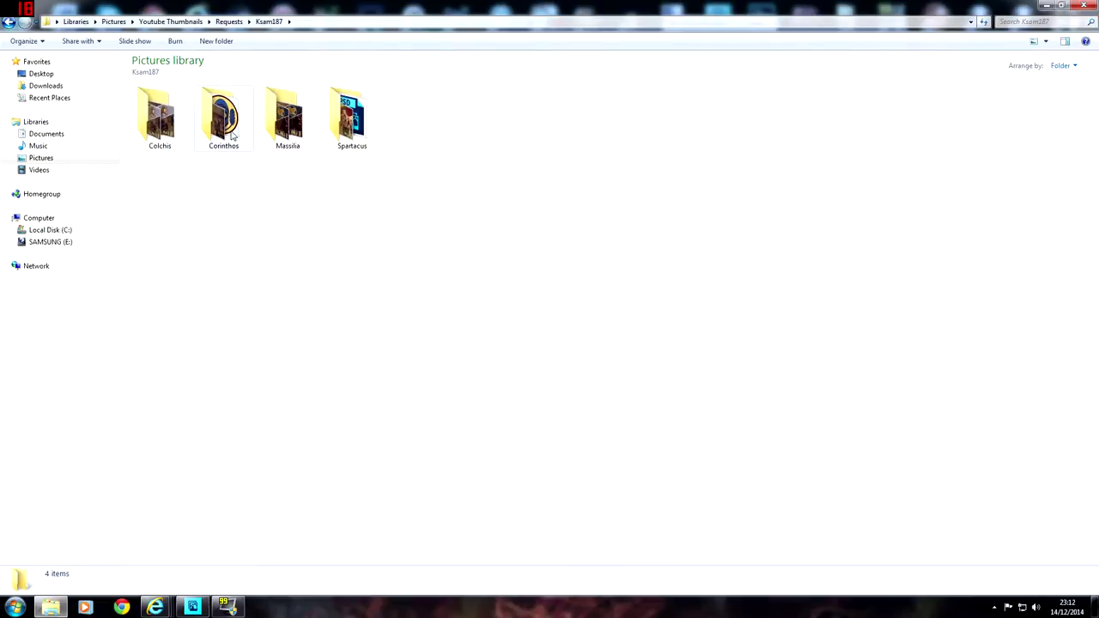
# Step: View the Spartacus Mod Part 1 thumbnail in the Spartacus folder, then return to the Ksam187 folder
pyautogui.moveTo(231, 135)
pyautogui.doubleClick(361, 140)
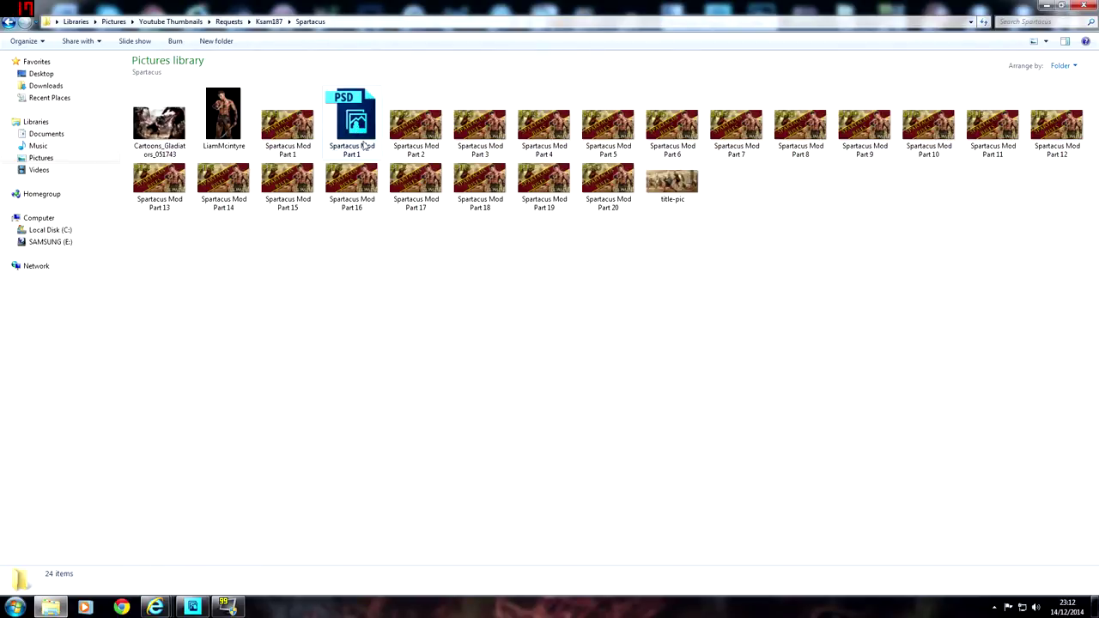
pyautogui.doubleClick(291, 125)
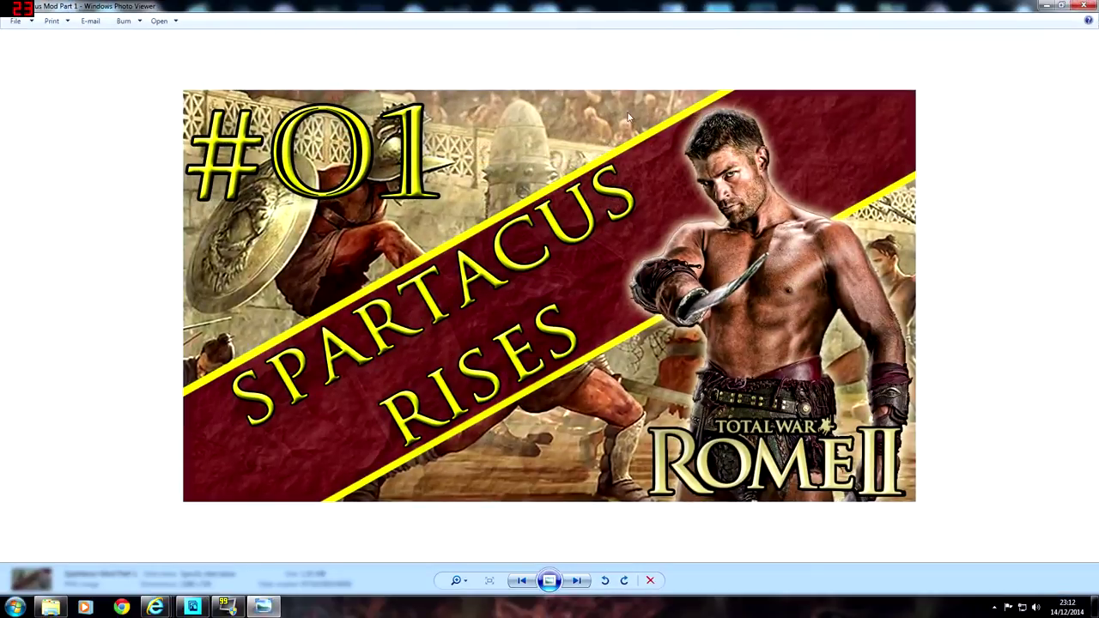
pyautogui.click(1083, 5)
pyautogui.click(10, 24)
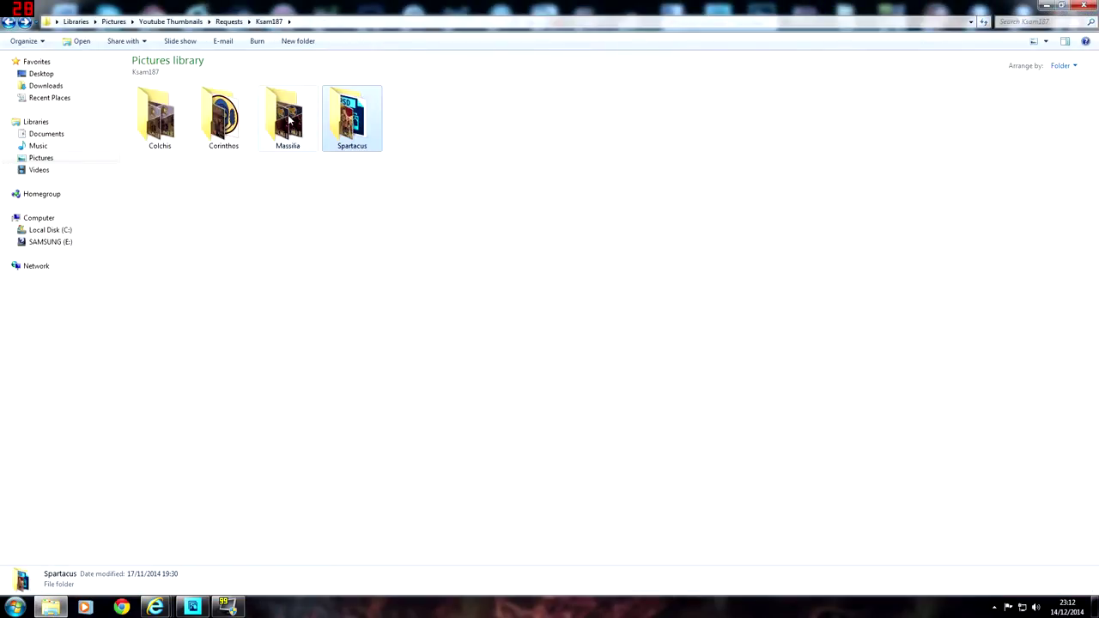
# Step: View the Massilia LP Part 1 thumbnail in the Massilia folder, then return to the Ksam187 folder
pyautogui.doubleClick(290, 125)
pyautogui.doubleClick(228, 97)
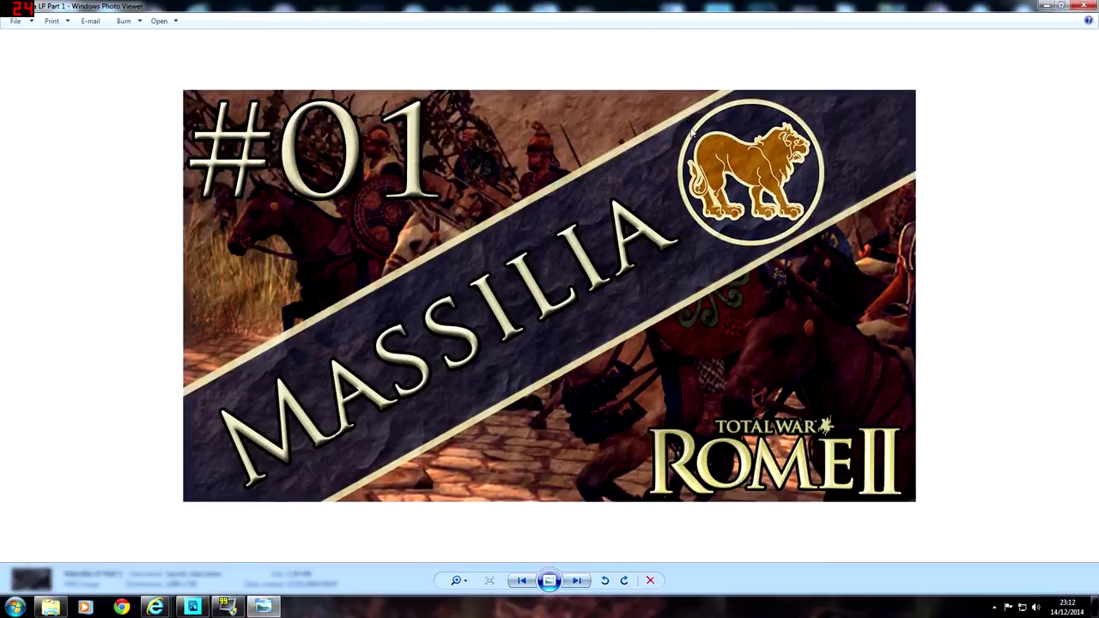
pyautogui.click(1083, 5)
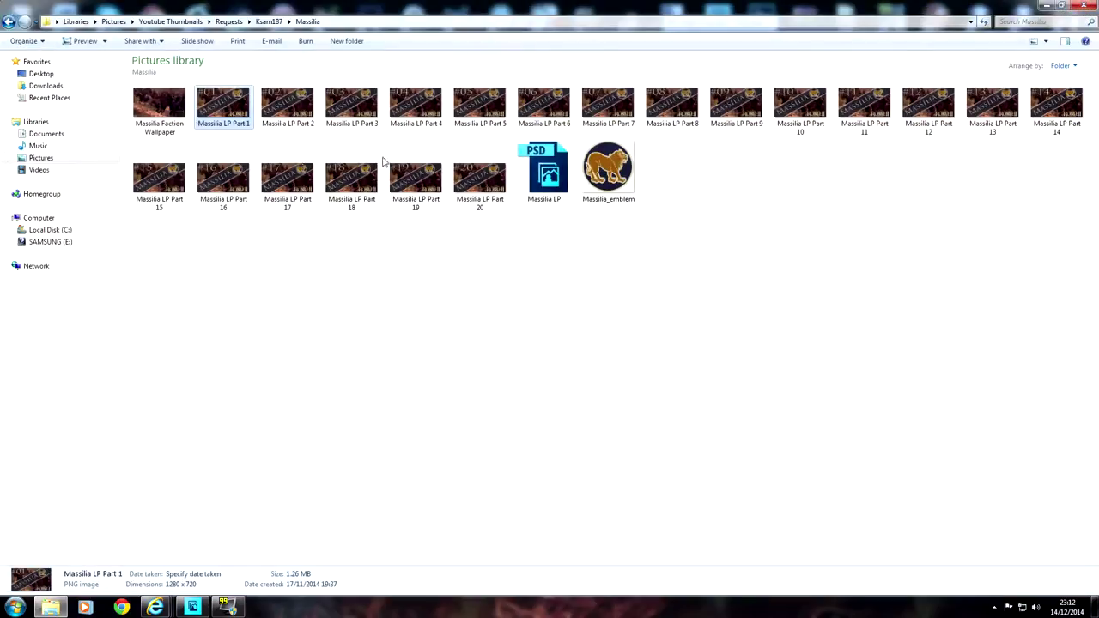
pyautogui.click(10, 23)
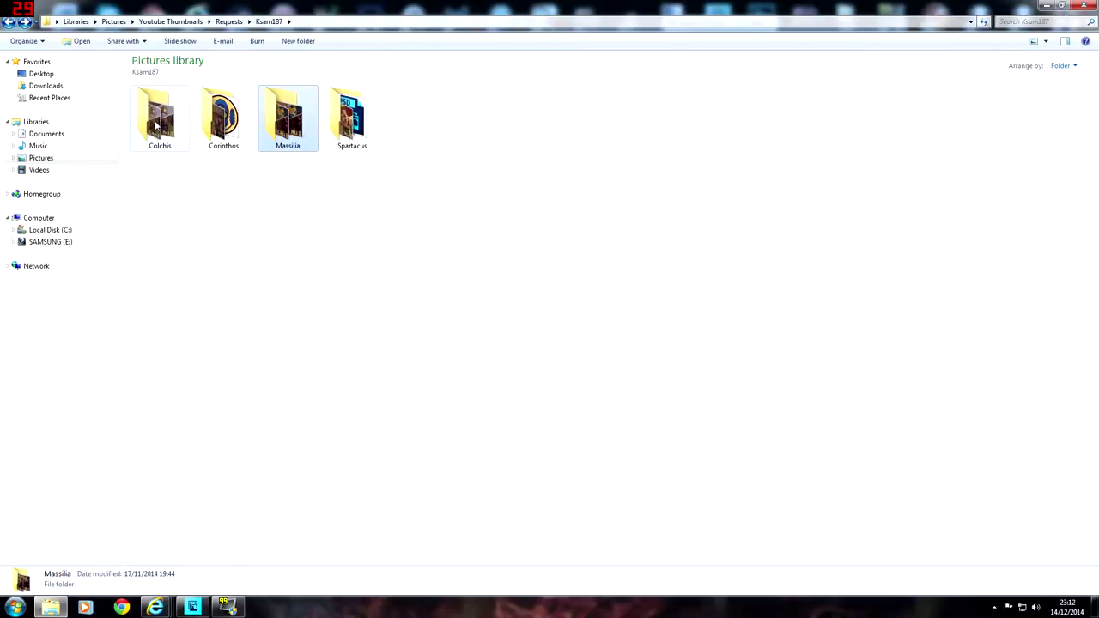
# Step: View the Colchis LP Part 1 thumbnail in the Colchis folder, then return to the Ksam187 folder
pyautogui.doubleClick(156, 126)
pyautogui.doubleClick(168, 100)
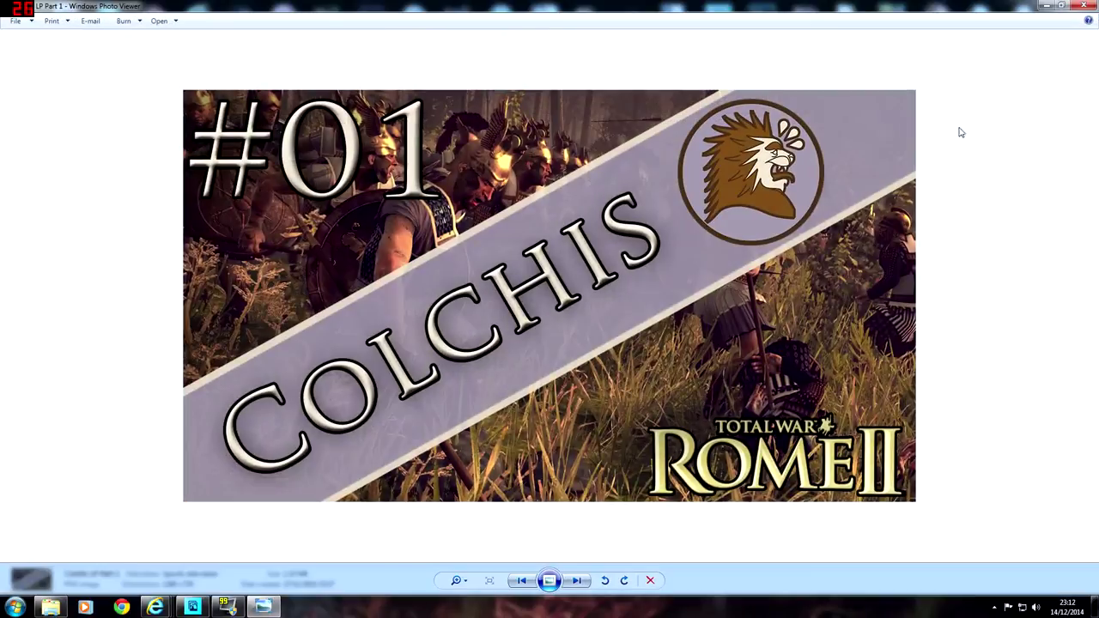
pyautogui.click(1092, 5)
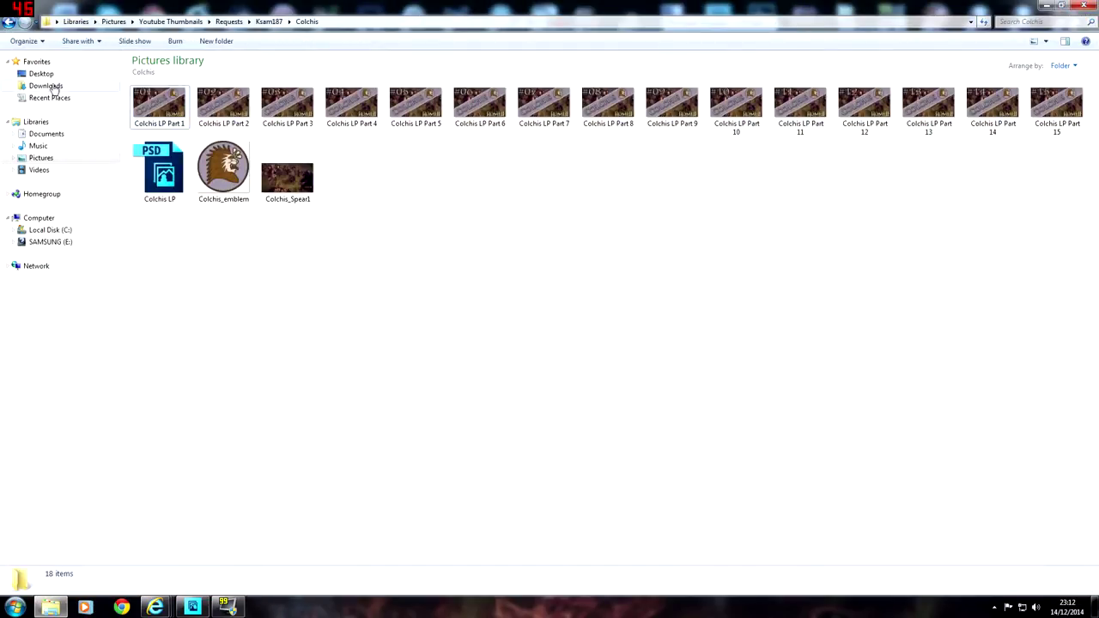
pyautogui.click(10, 21)
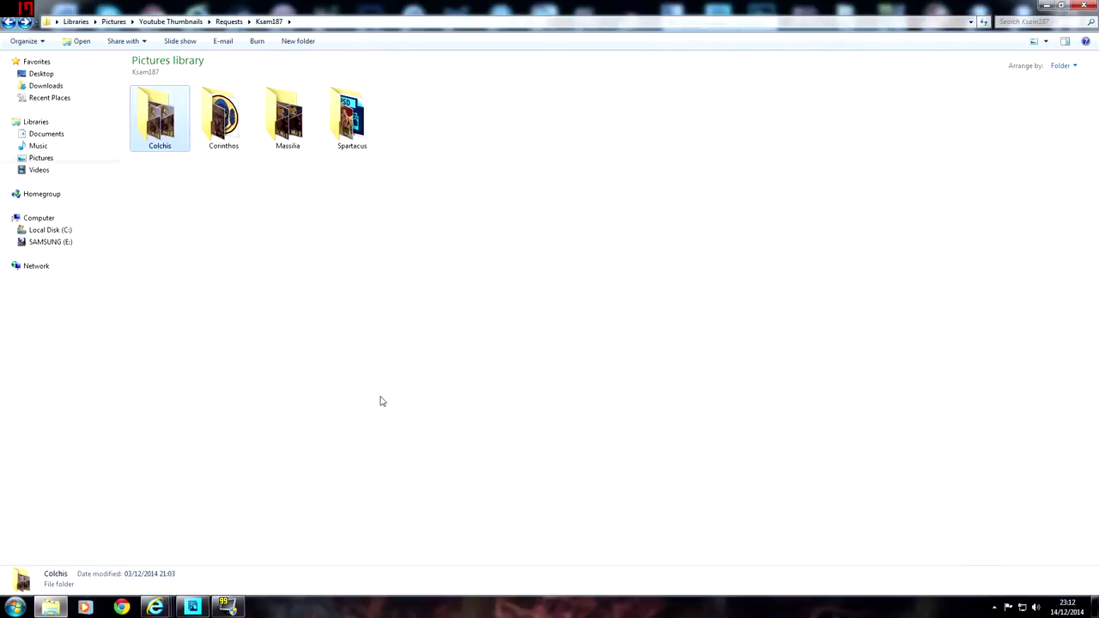
# Step: Switch to the Total War Wiki page in Internet Explorer and look over the Wrath of Sparta Korinthos article and its emblem
pyautogui.click(154, 607)
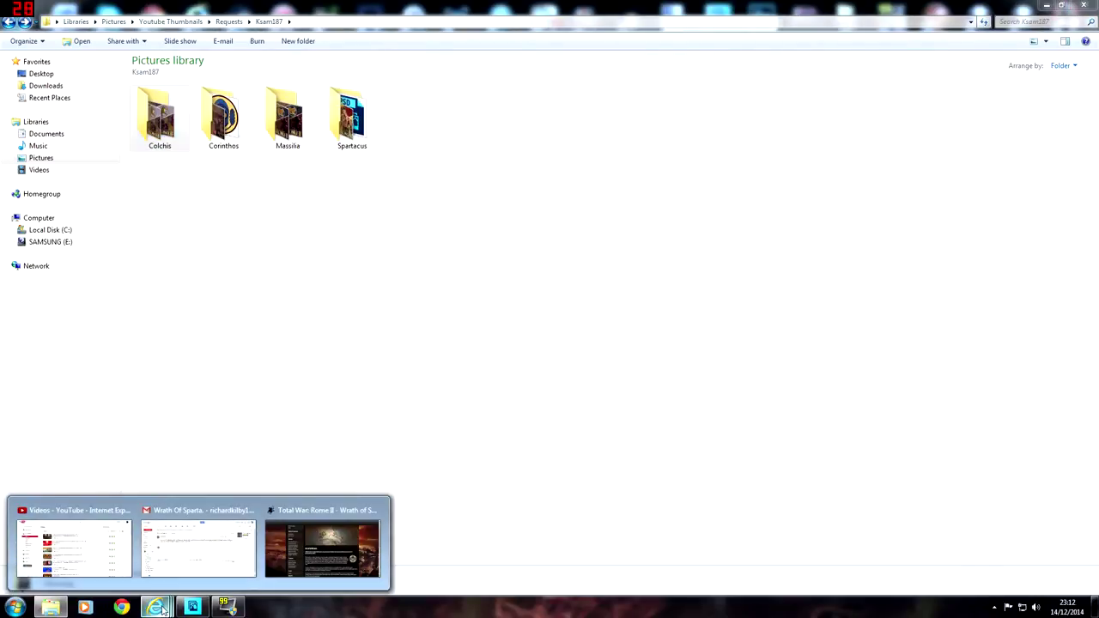
pyautogui.click(291, 562)
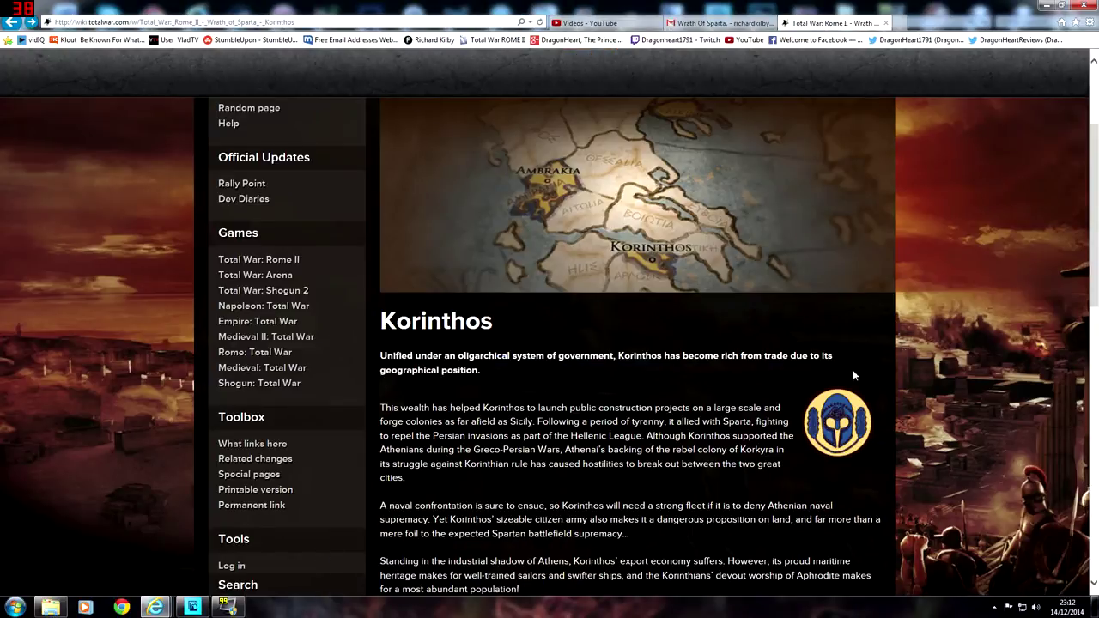
pyautogui.scroll(2, 858, 373)
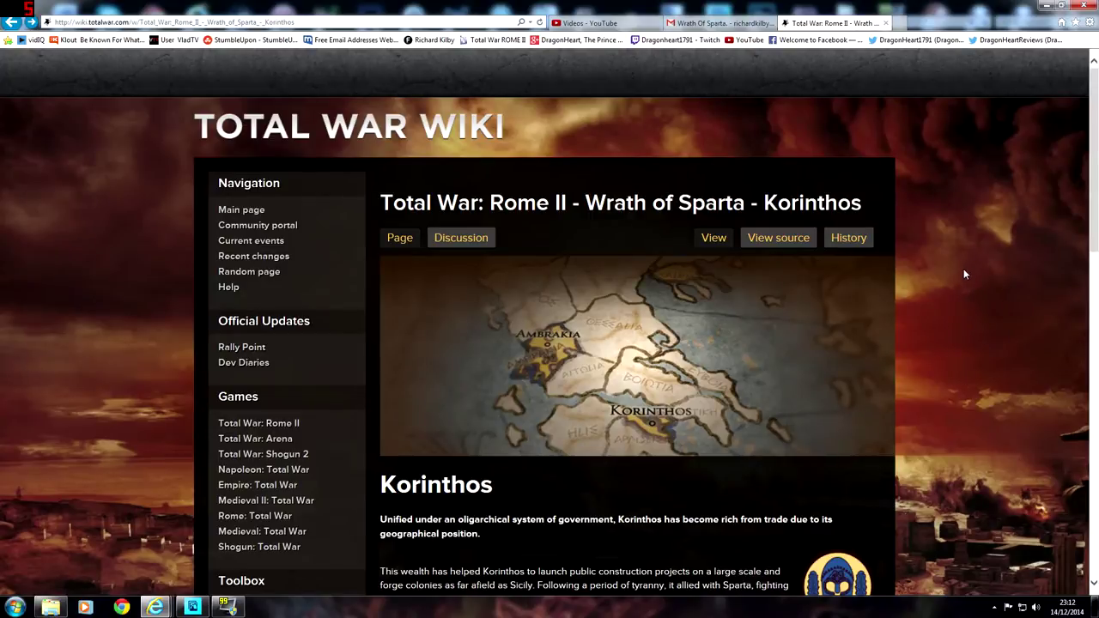
pyautogui.scroll(-1, 965, 272)
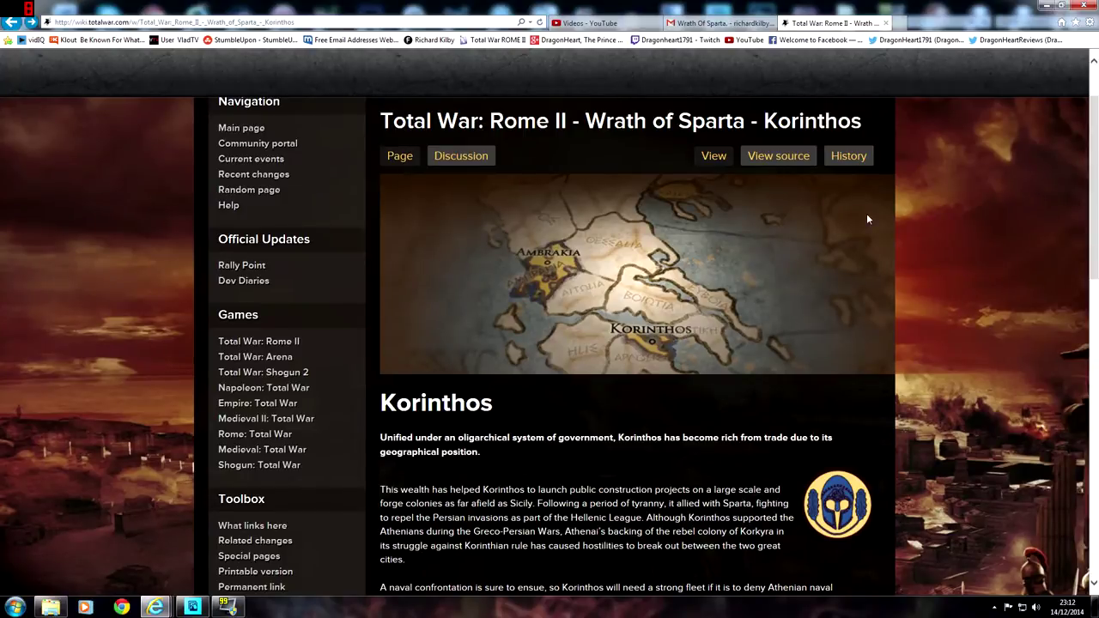
pyautogui.scroll(1, 955, 204)
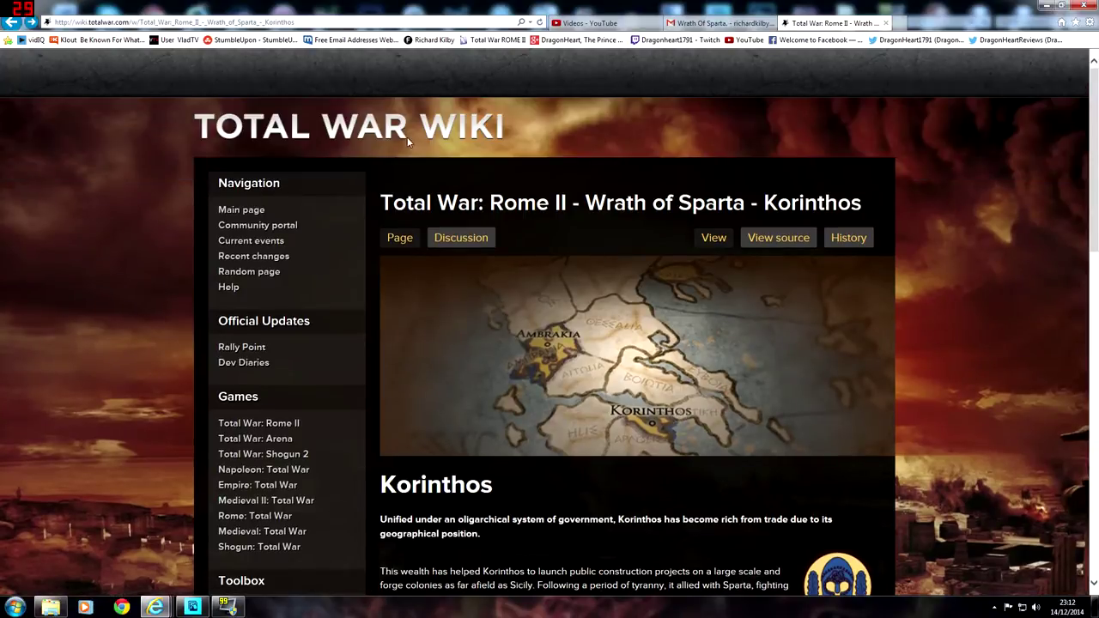
pyautogui.scroll(-4, 938, 244)
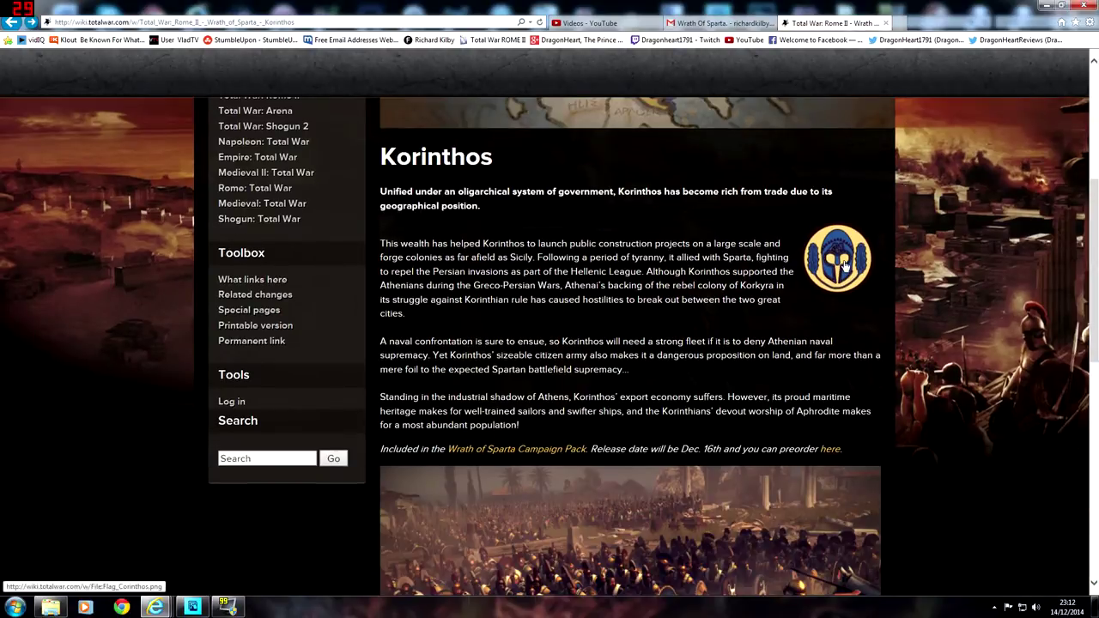
# Step: View the full-size Corinthos flag image and its save options without saving, then return to the Korinthos article
pyautogui.click(845, 266)
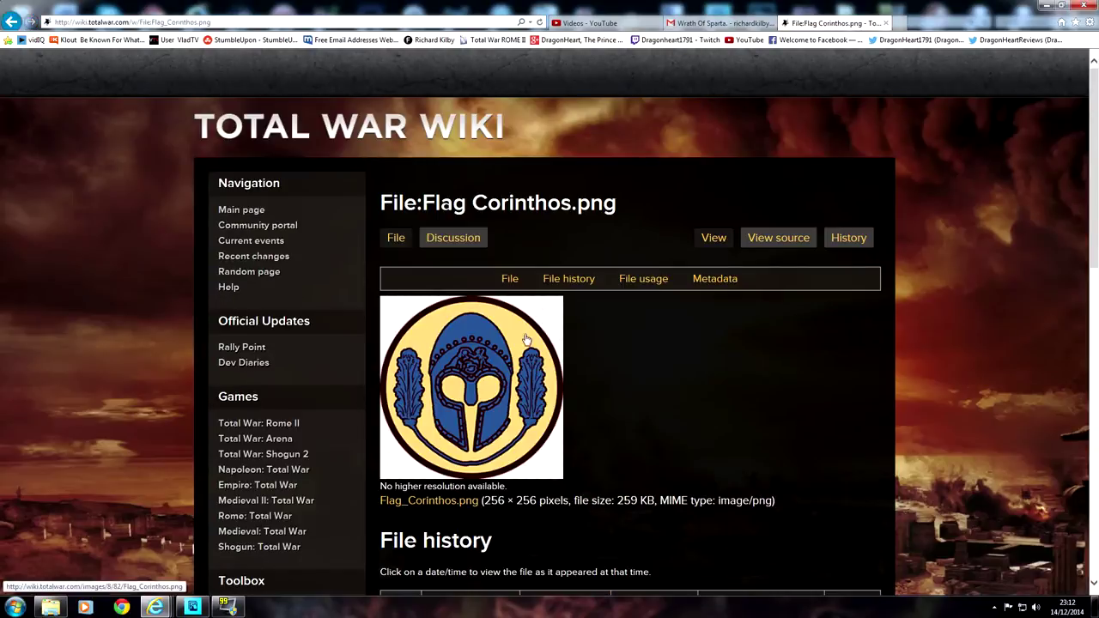
pyautogui.rightClick(478, 355)
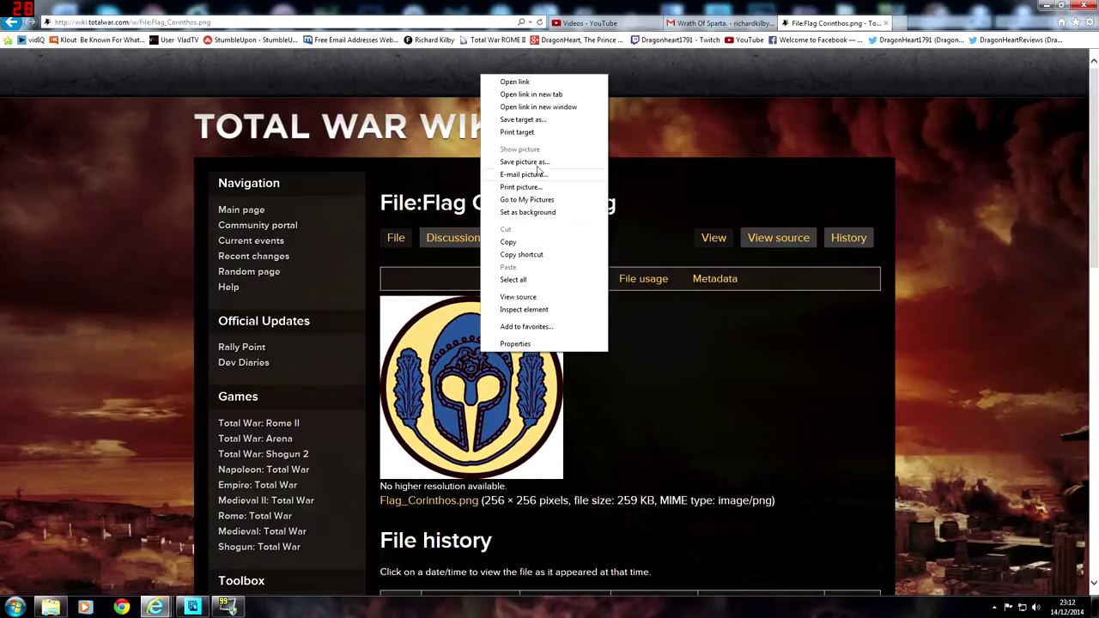
pyautogui.click(695, 324)
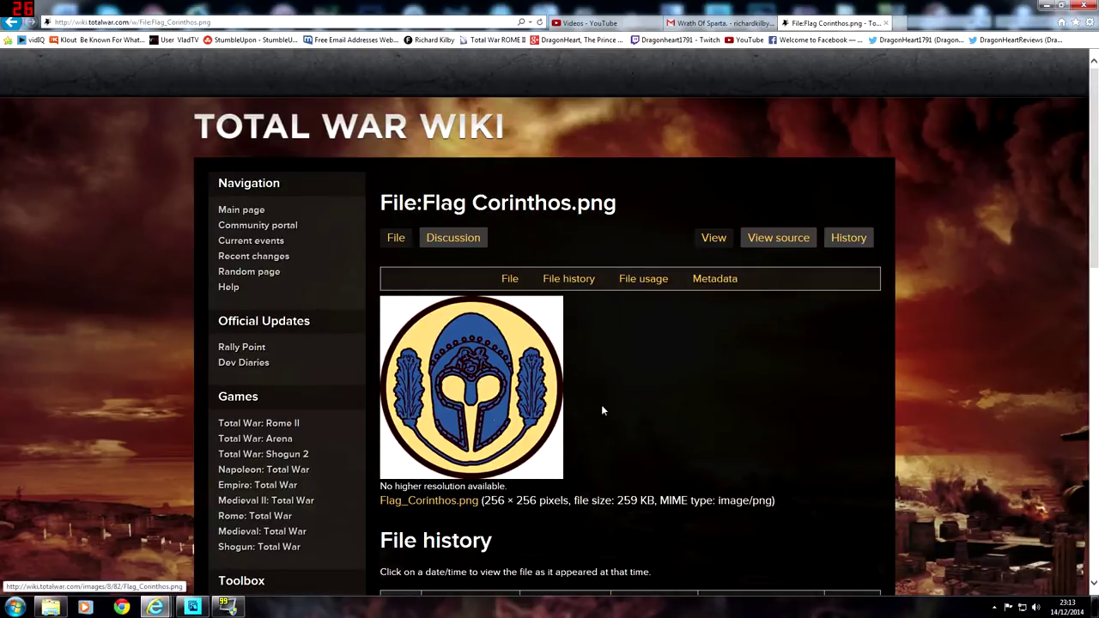
pyautogui.click(11, 22)
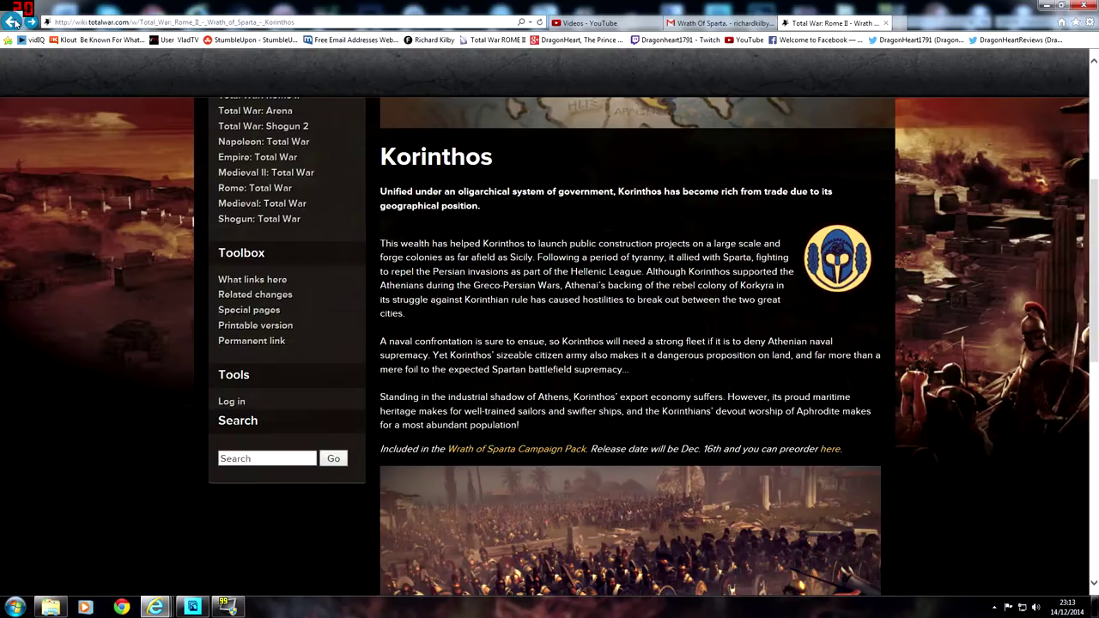
# Step: View the Corinthos battle artwork's file page and its save options without saving, then return to the Korinthos article
pyautogui.scroll(-3, 803, 254)
pyautogui.click(659, 343)
pyautogui.rightClick(679, 405)
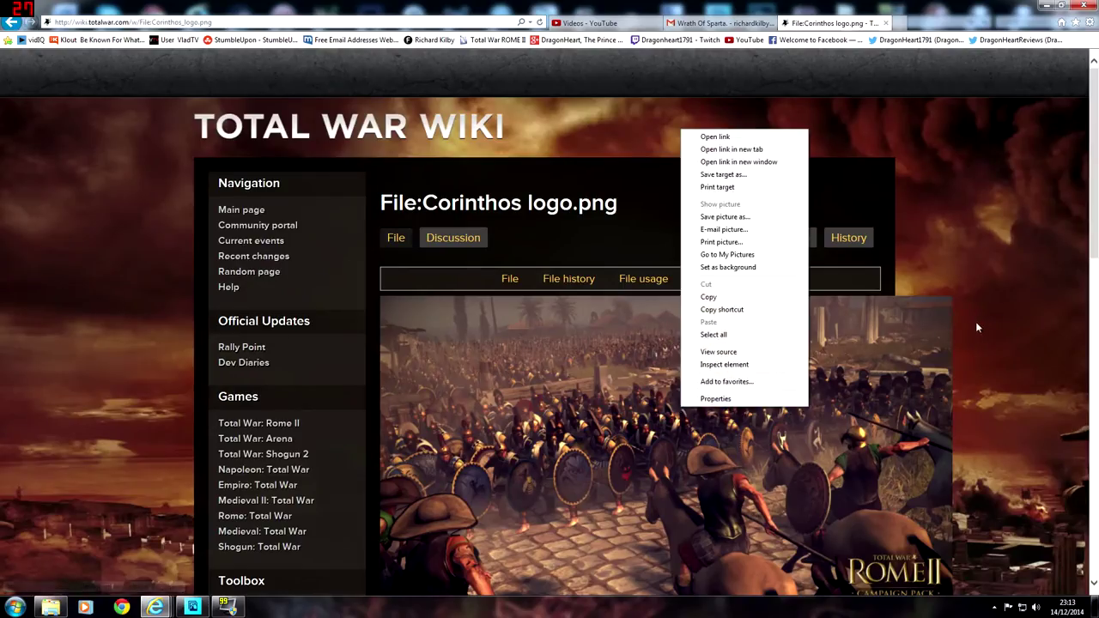
pyautogui.click(1008, 286)
pyautogui.scroll(-1, 1005, 274)
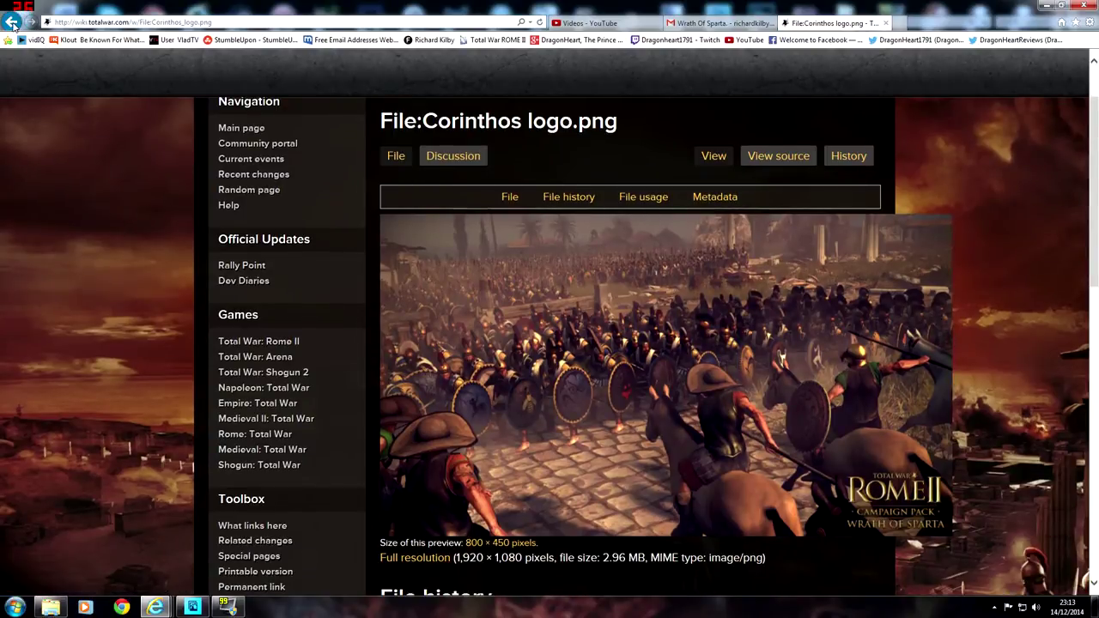
pyautogui.press('BackSpace')
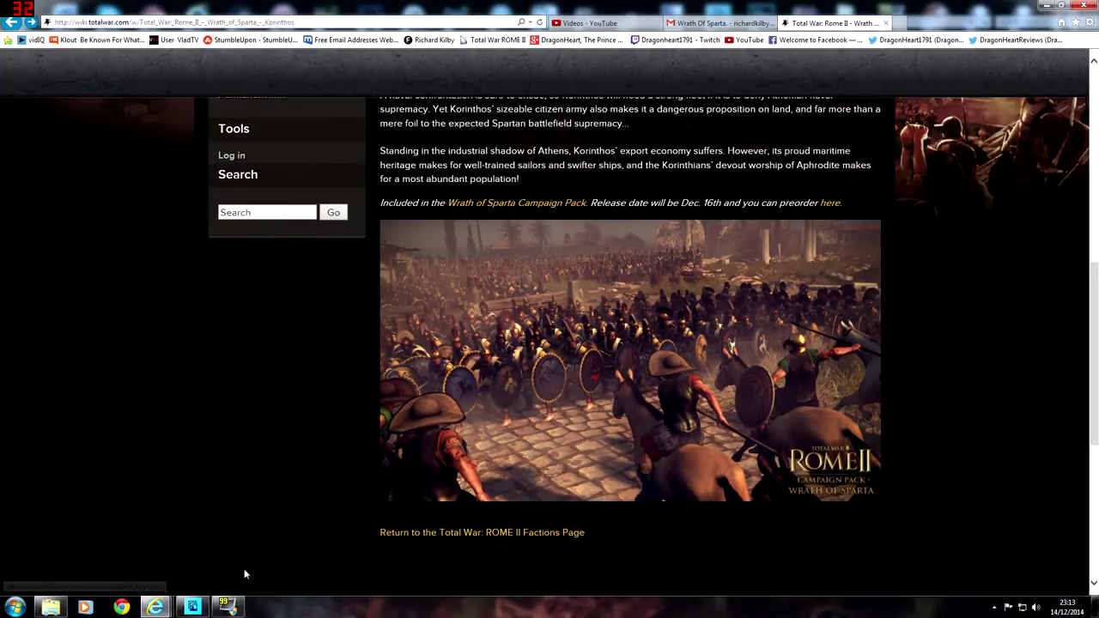
# Step: Switch to Windows Explorer and check the saved artwork and flag images in the Corinthos folder, then return to the Ksam187 folder
pyautogui.click(53, 607)
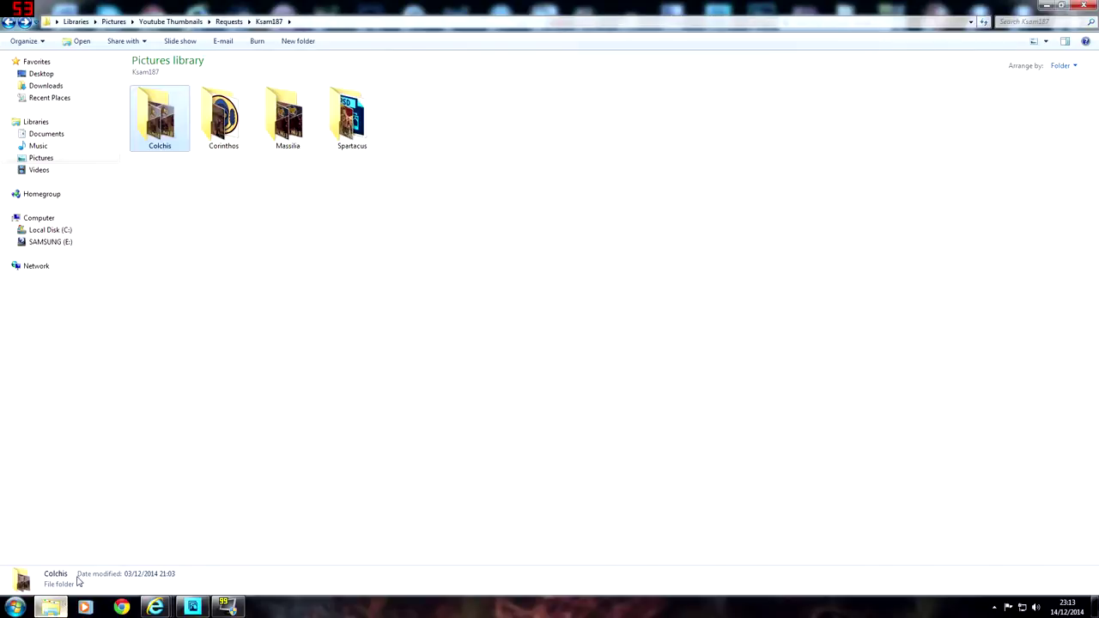
pyautogui.doubleClick(232, 125)
pyautogui.click(244, 146)
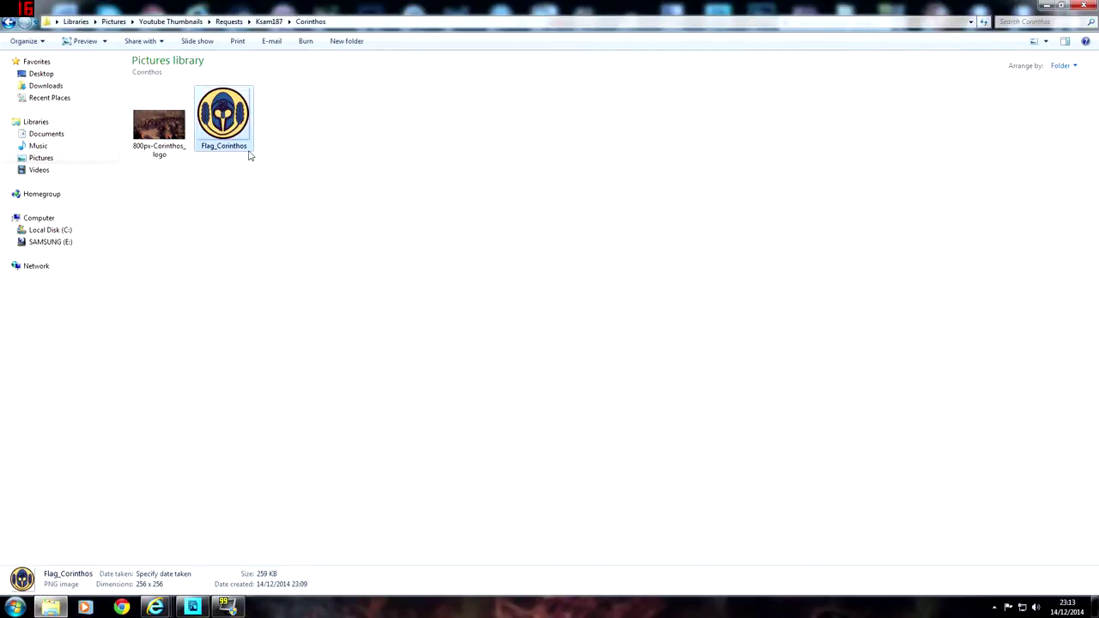
pyautogui.click(220, 173)
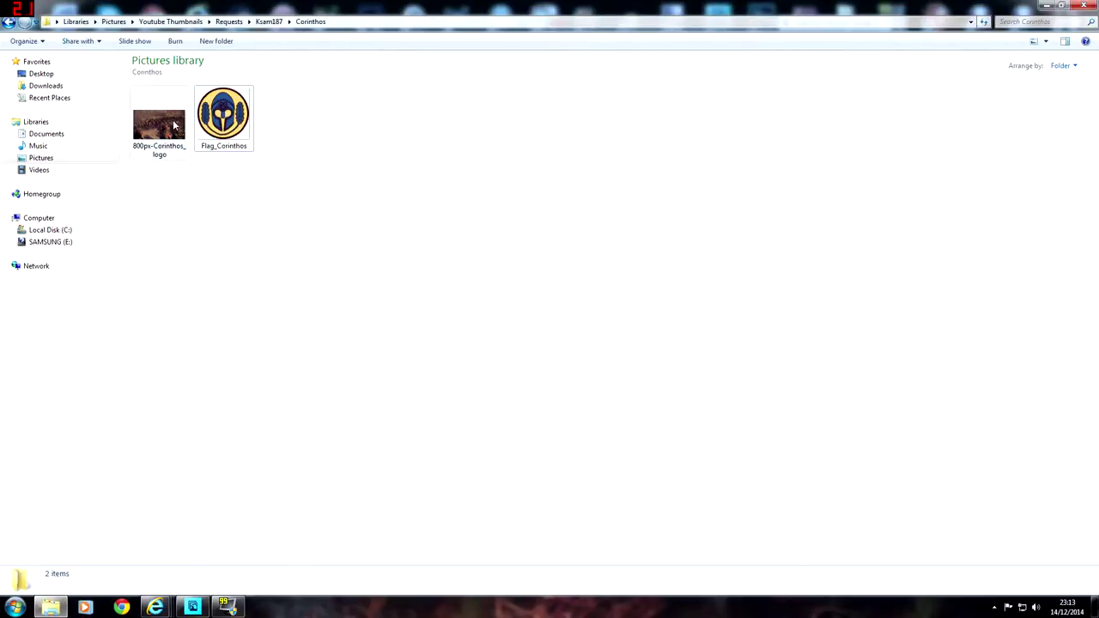
pyautogui.click(10, 24)
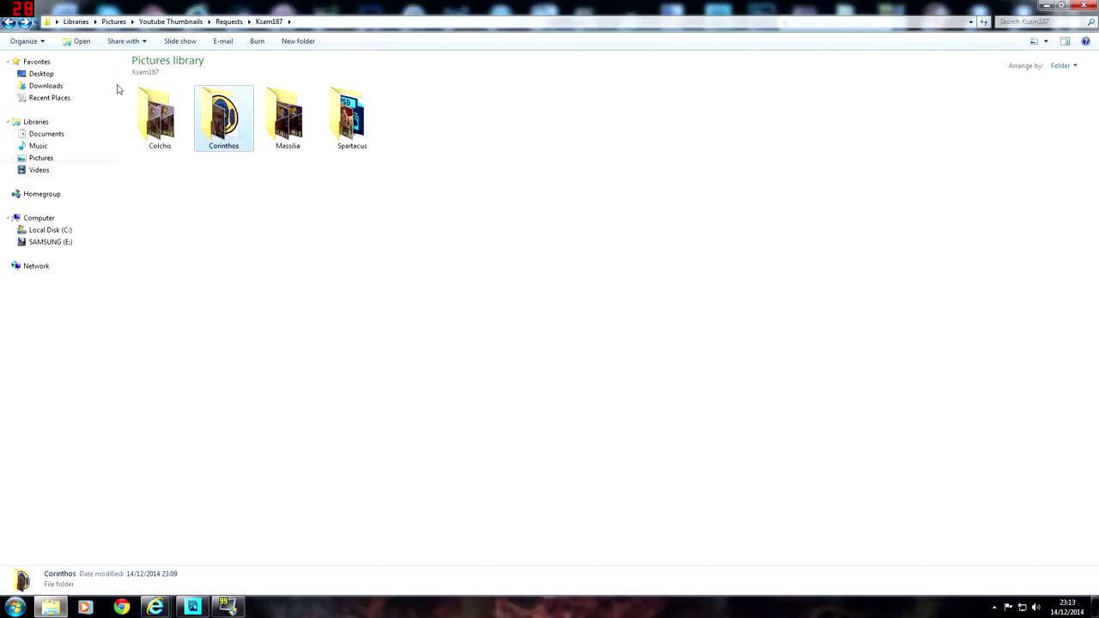
# Step: Switch to the running Adobe image editor and close it
pyautogui.click(316, 229)
pyautogui.click(201, 605)
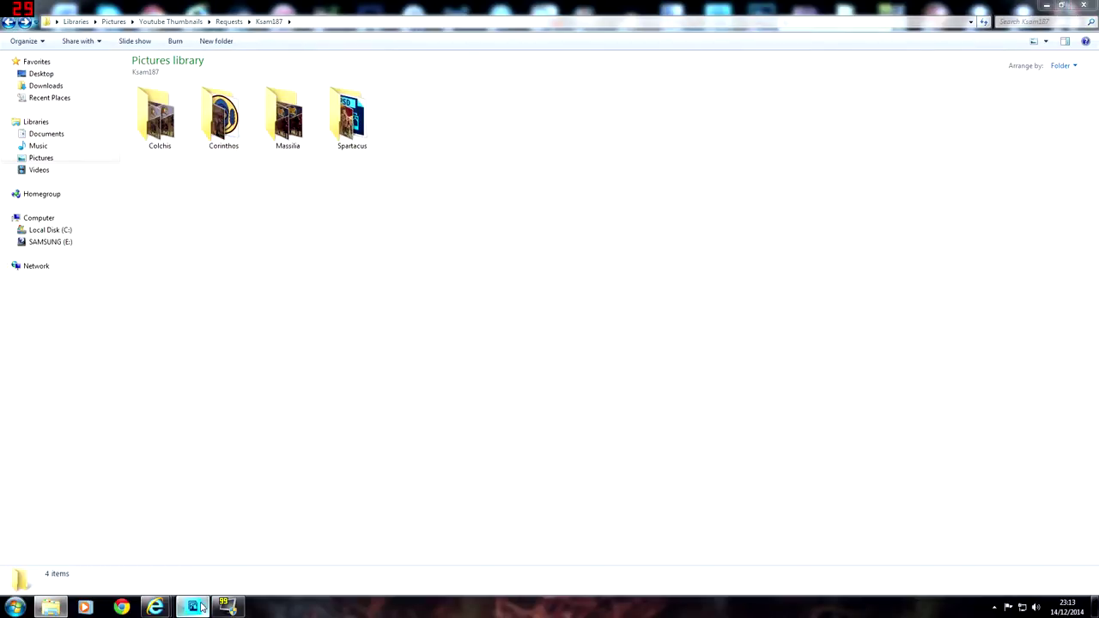
pyautogui.click(1092, 7)
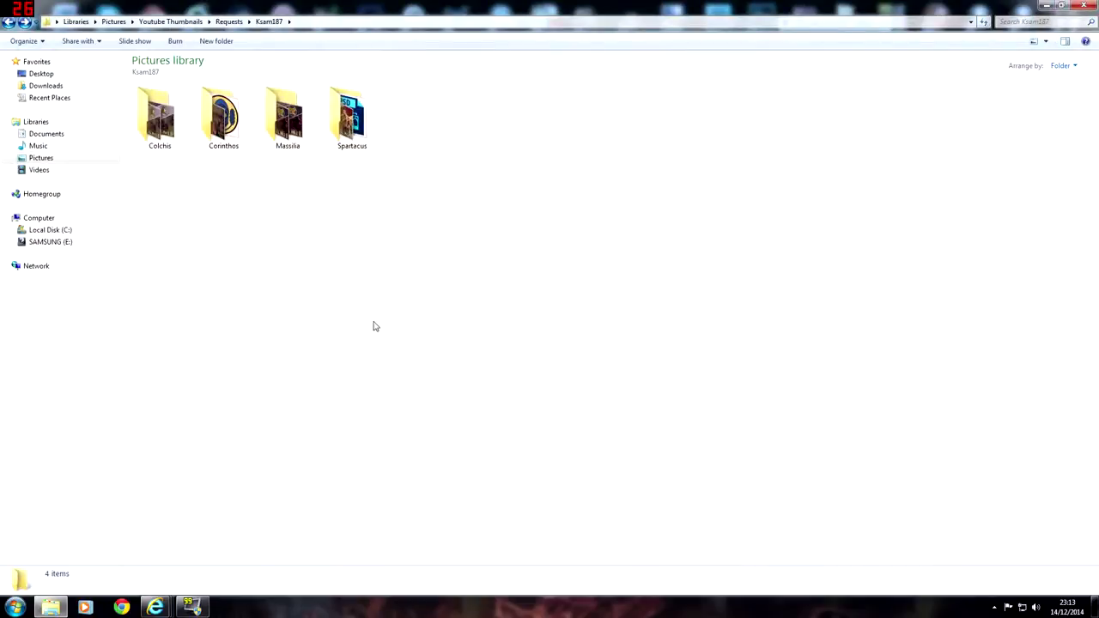
# Step: Check the files in the Massilia folder, then return to the Ksam187 folder
pyautogui.doubleClick(298, 117)
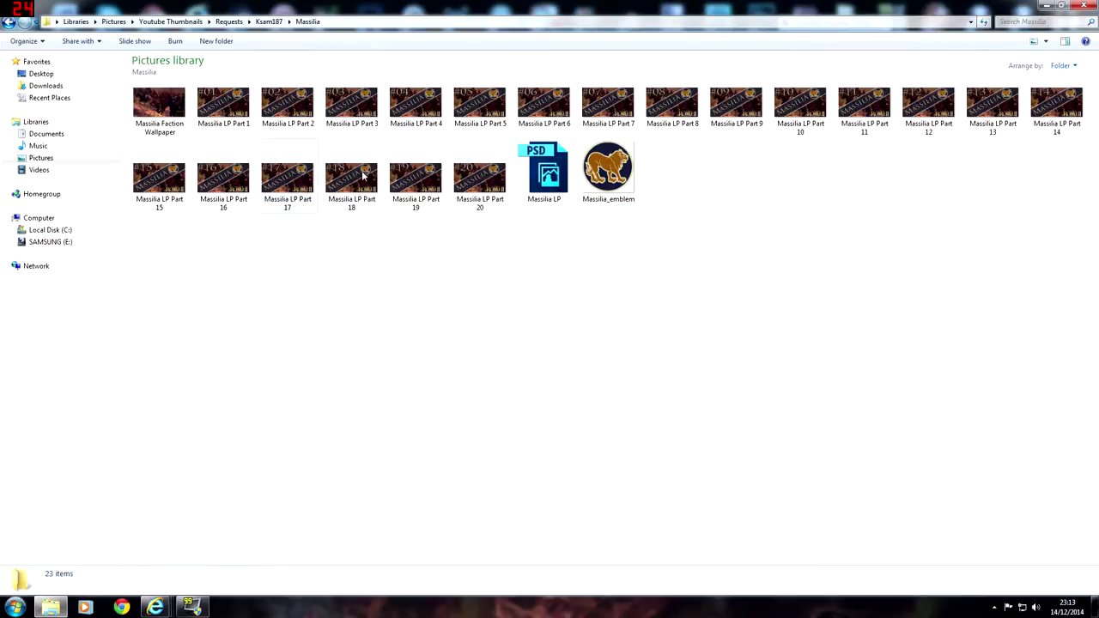
pyautogui.click(11, 24)
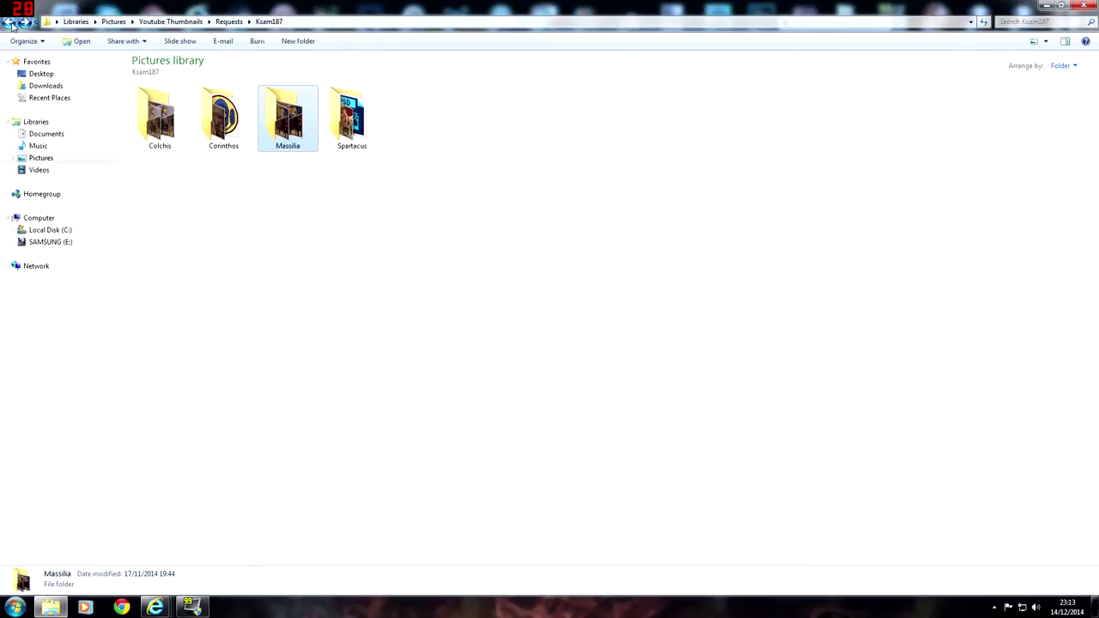
# Step: Go back to the Youtube Thumbnails folder and open TOTAL WAR, Rome2TW, LETS PLAY FOLDER
pyautogui.click(11, 24)
pyautogui.click(11, 24)
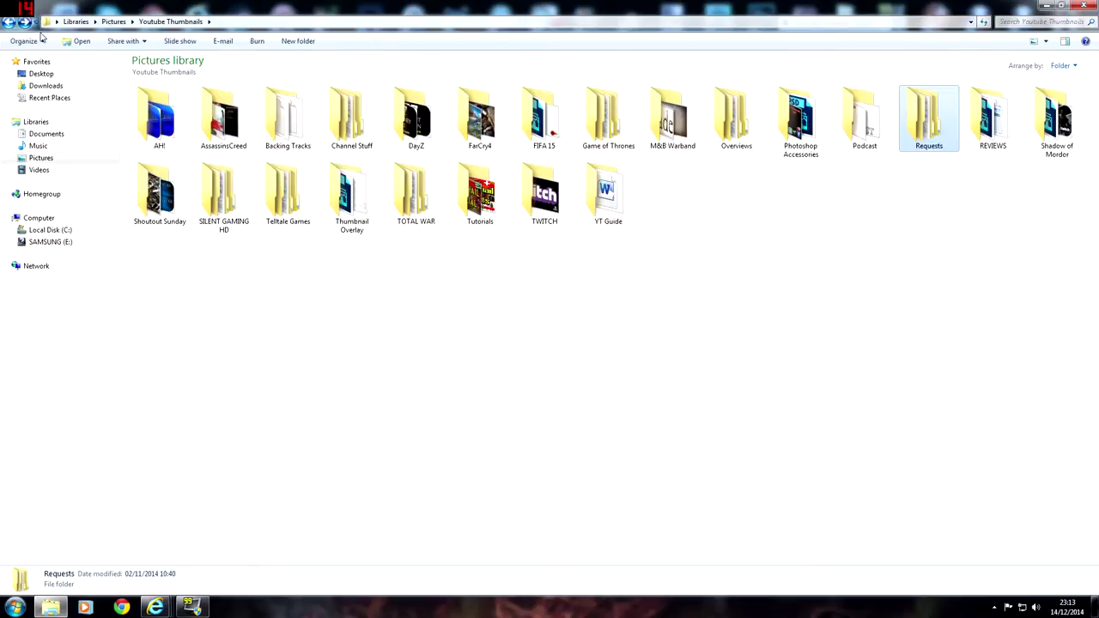
pyautogui.doubleClick(415, 194)
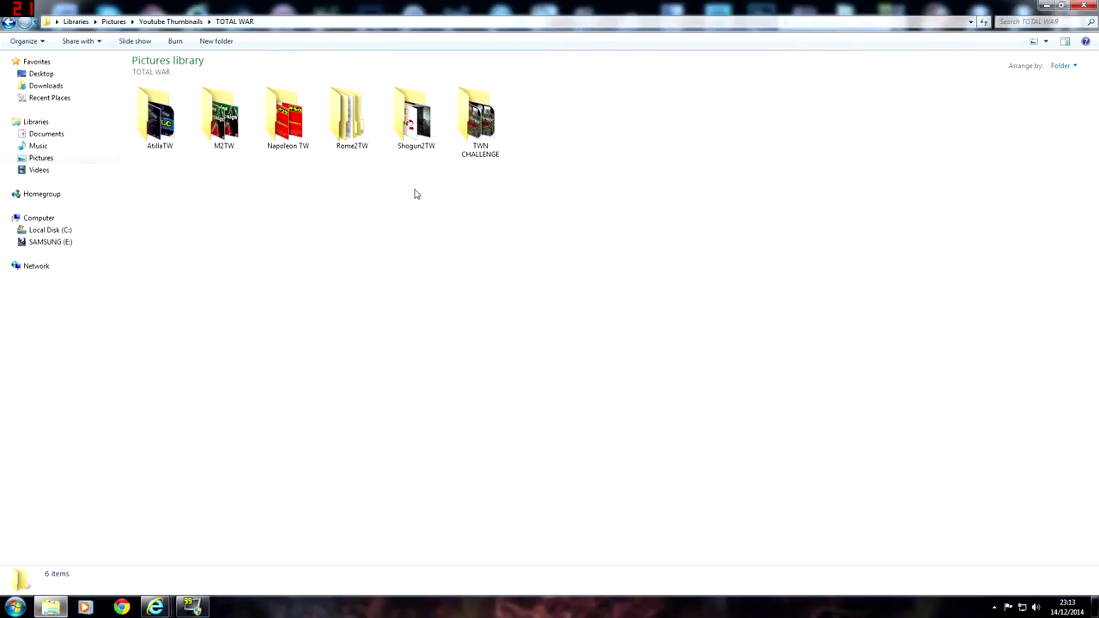
pyautogui.doubleClick(351, 125)
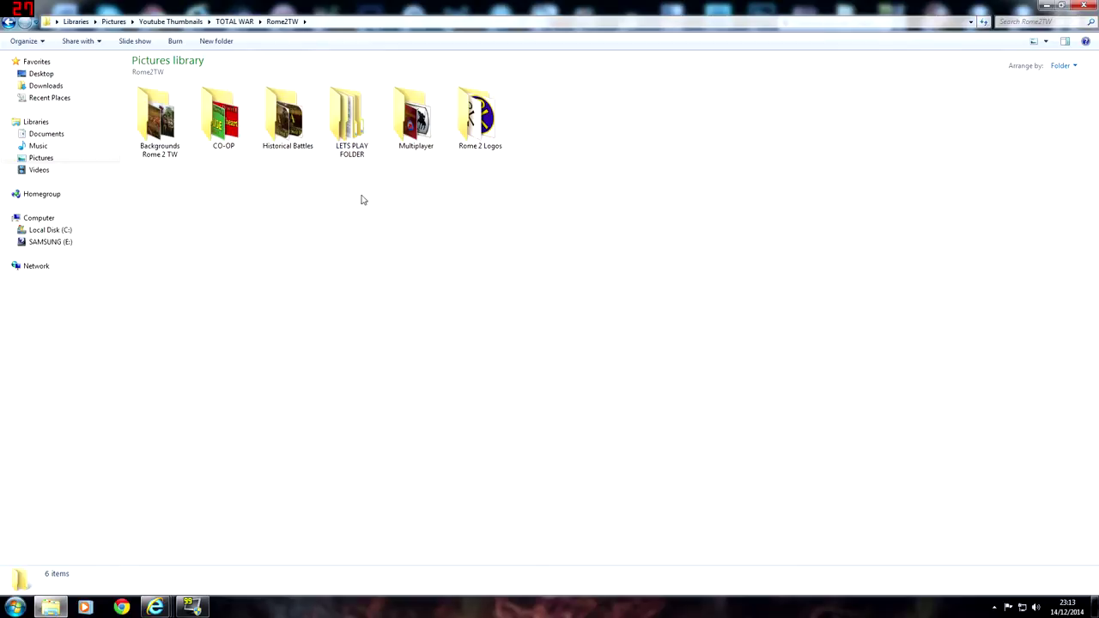
pyautogui.doubleClick(359, 127)
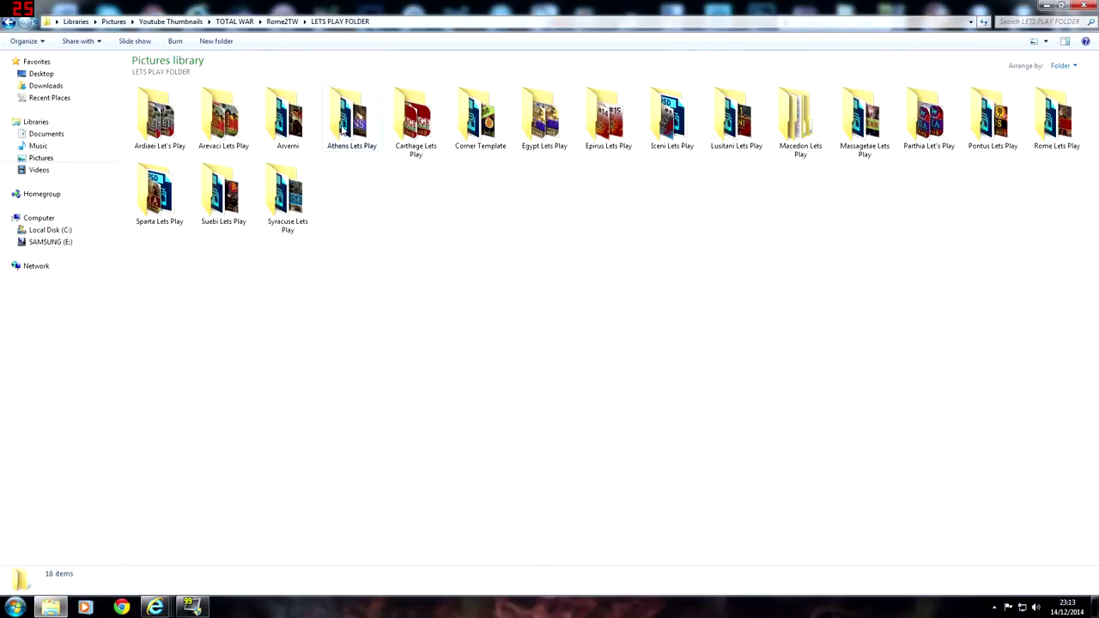
# Step: View the Arevaci part 1 thumbnail from the Arevaci Lets Play folder and close the viewer
pyautogui.doubleClick(224, 118)
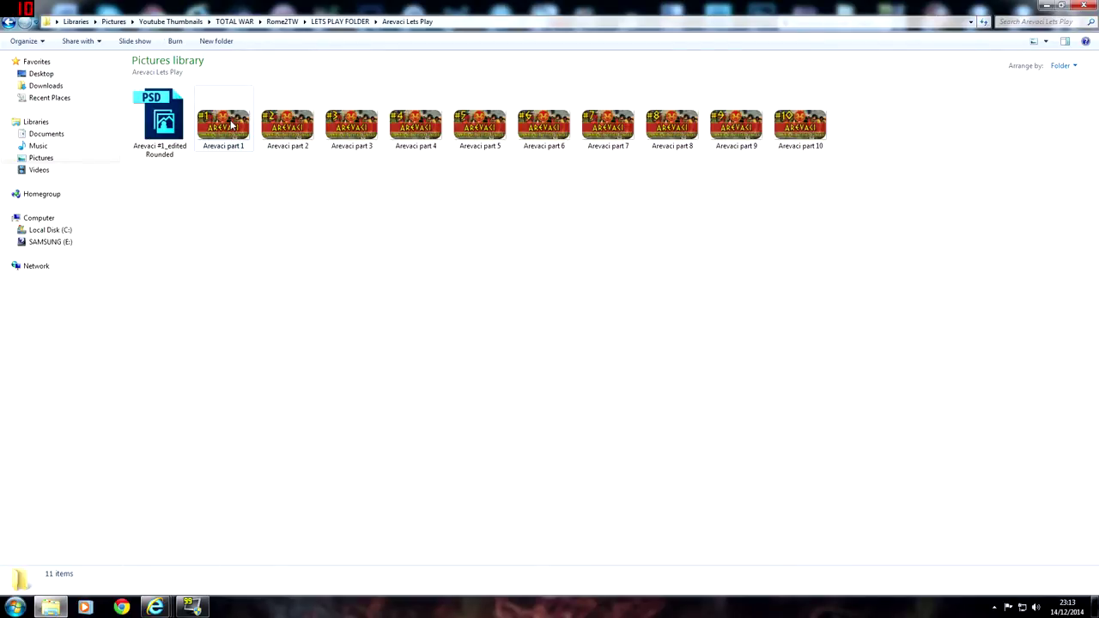
pyautogui.doubleClick(226, 122)
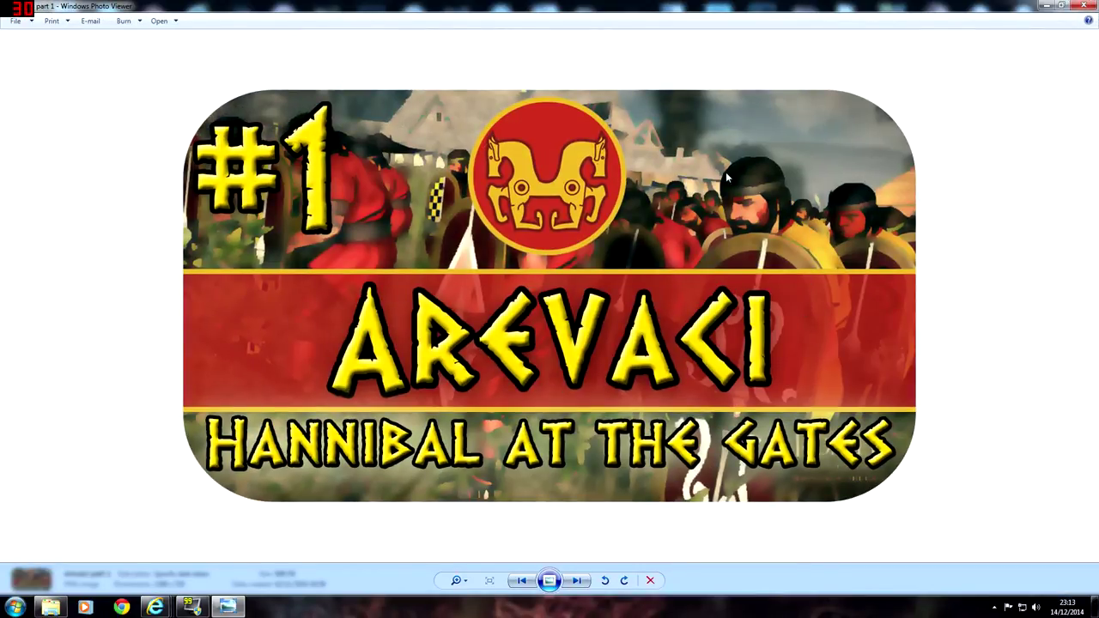
pyautogui.click(1084, 7)
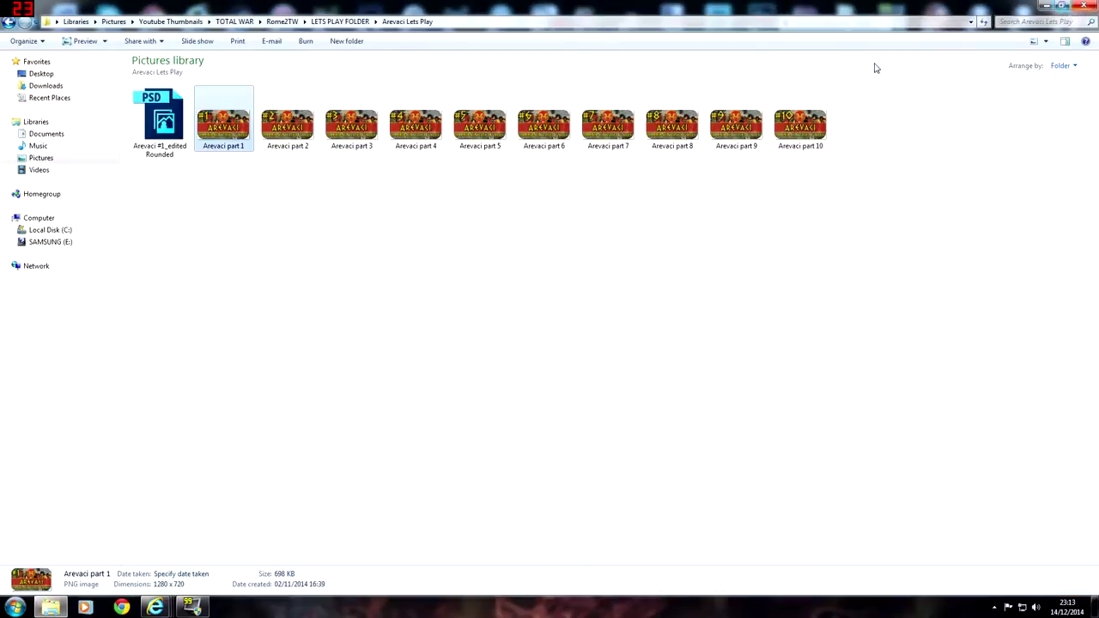
# Step: View the Carthage First campaign Part 1 and Carthage LP Part 8 thumbnails, then return to LETS PLAY FOLDER
pyautogui.click(10, 22)
pyautogui.doubleClick(418, 127)
pyautogui.click(161, 121)
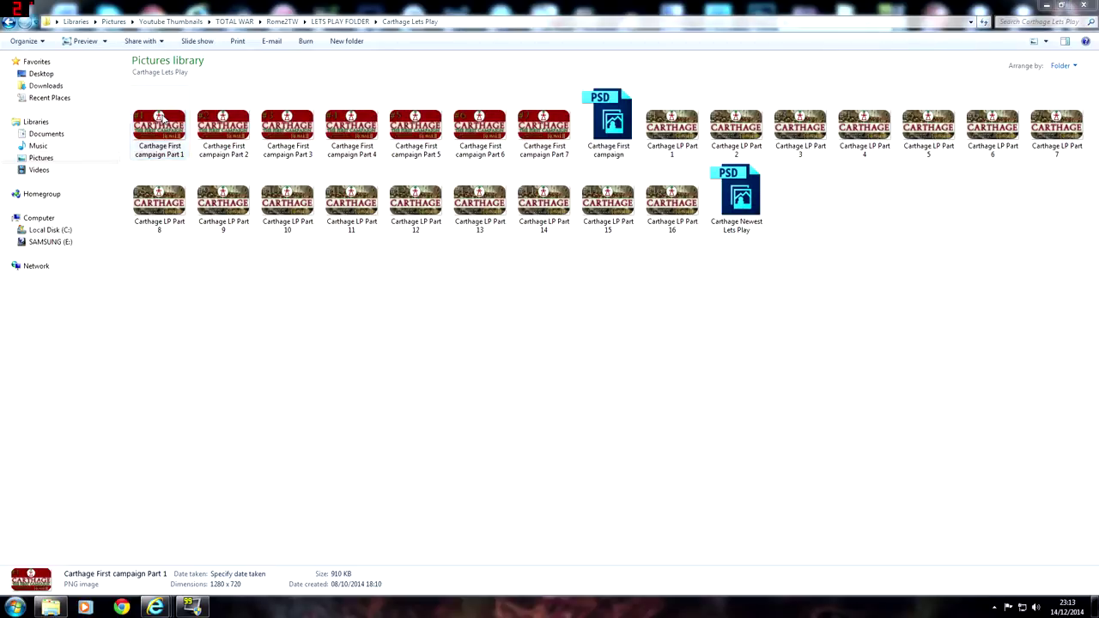
pyautogui.doubleClick(160, 120)
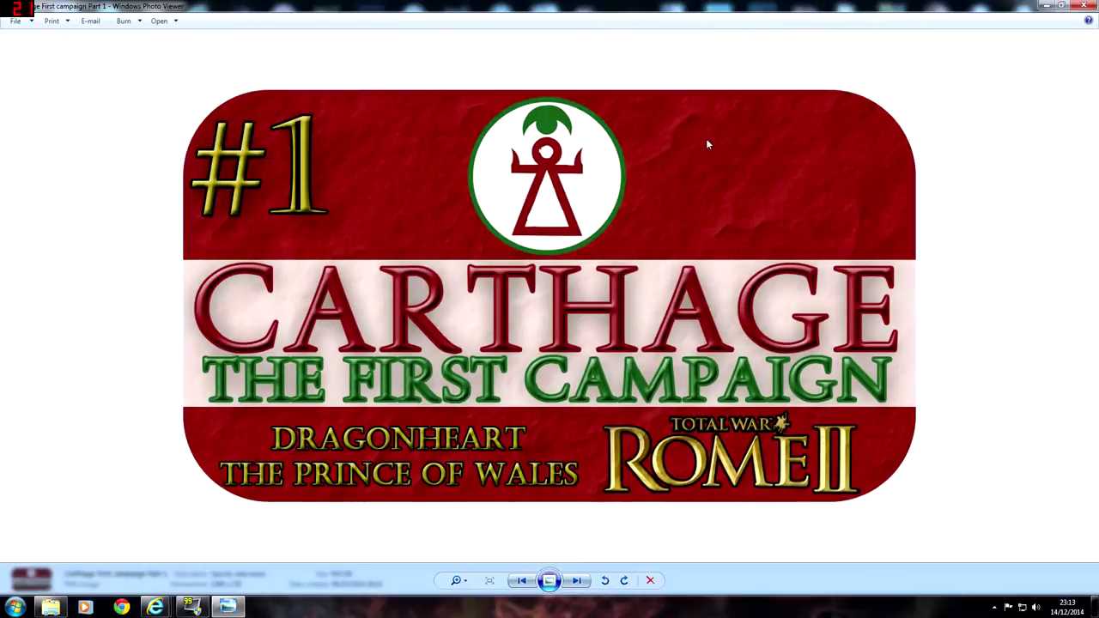
pyautogui.click(1088, 7)
pyautogui.doubleClick(176, 203)
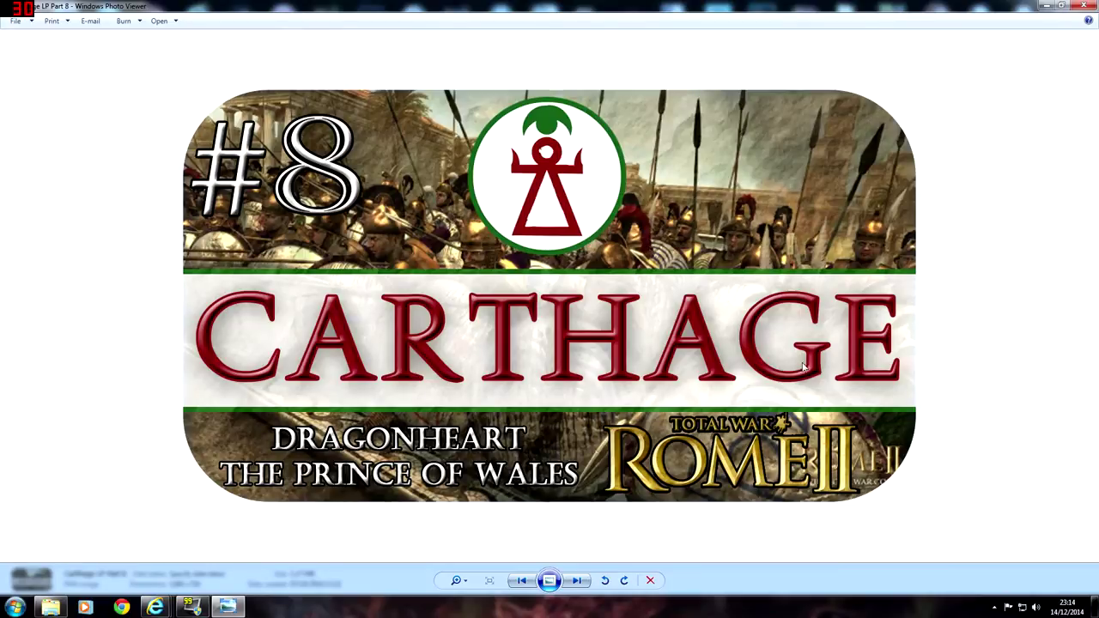
pyautogui.click(1085, 7)
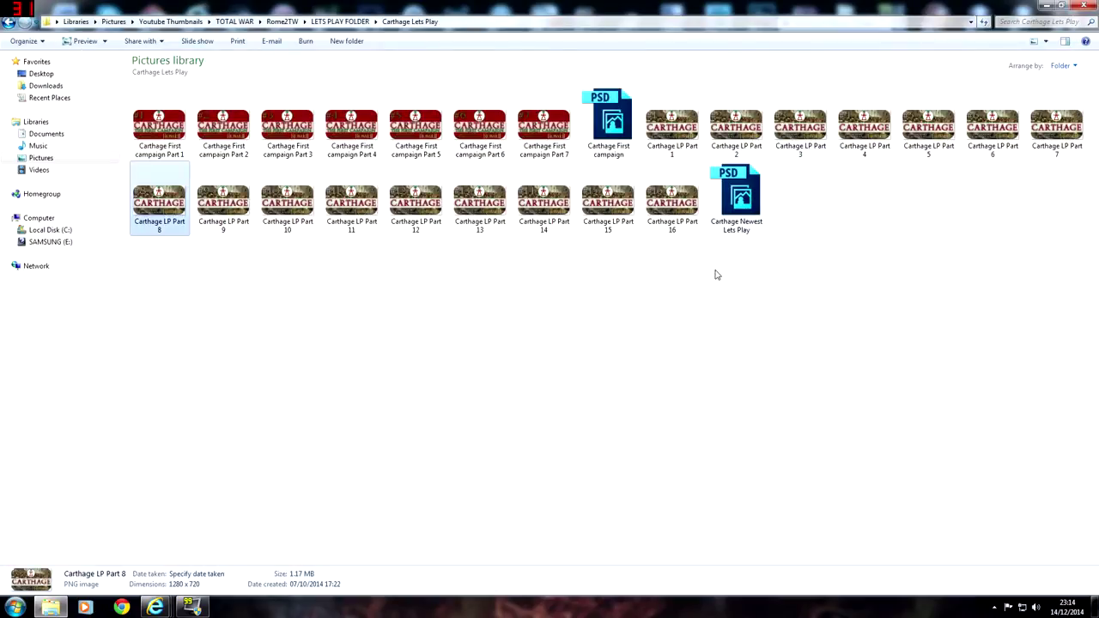
pyautogui.click(9, 22)
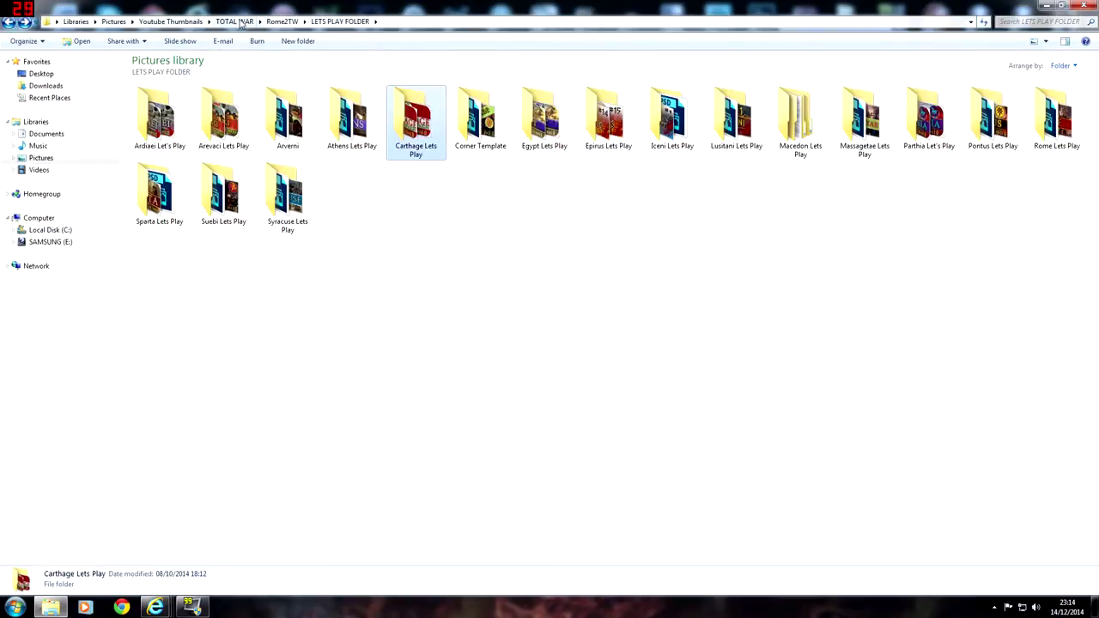
# Step: Return to Youtube Thumbnails and open the Massilia folder inside Requests, Ksam187
pyautogui.click(171, 22)
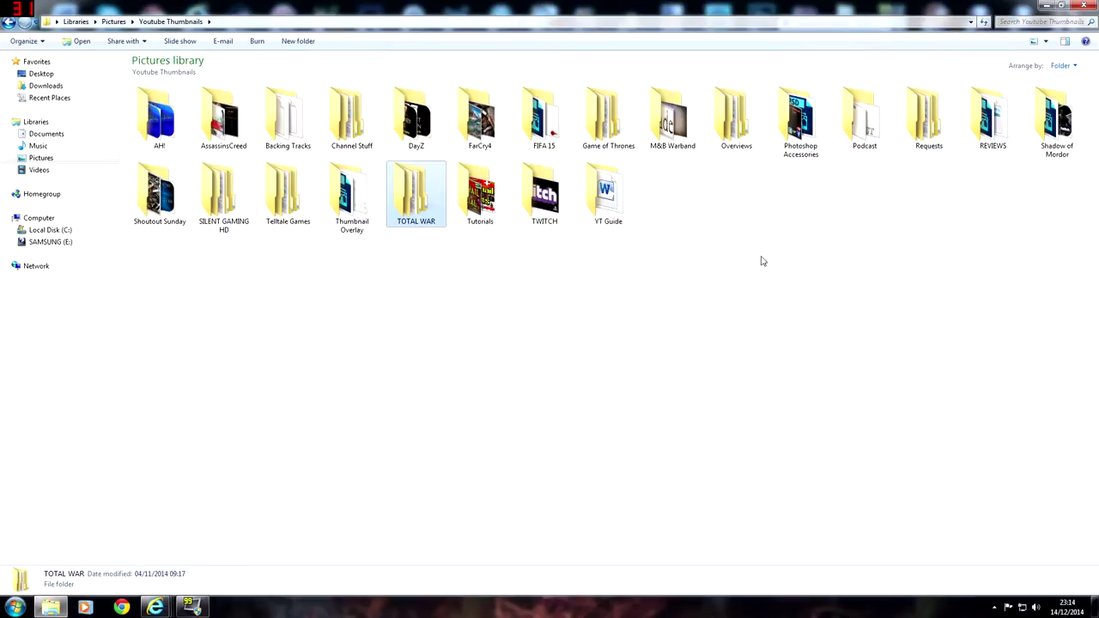
pyautogui.doubleClick(927, 129)
pyautogui.doubleClick(365, 119)
pyautogui.doubleClick(298, 143)
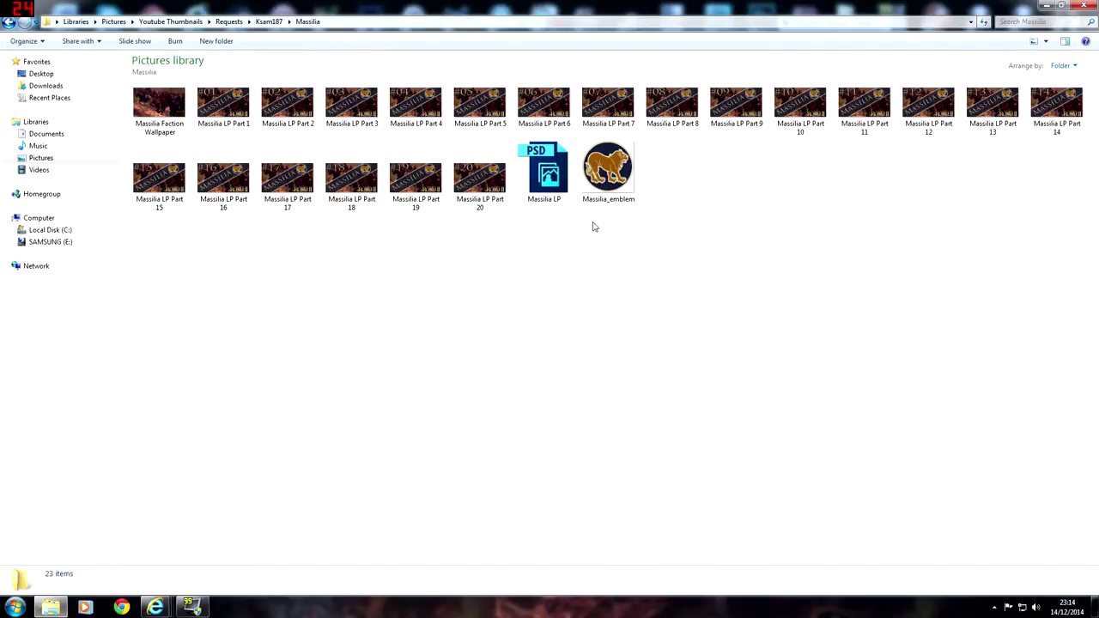
# Step: Minimise the open windows and look over the Photoshop Elements 11 and Photoshop CC shortcuts on the desktop
pyautogui.click(1051, 6)
pyautogui.click(1048, 7)
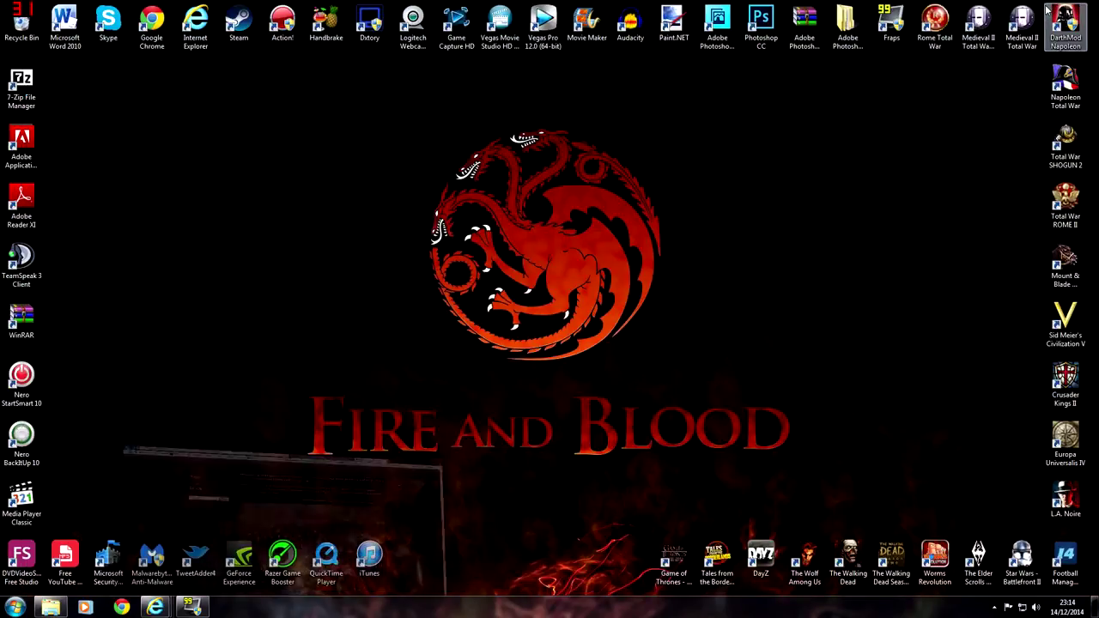
pyautogui.click(728, 57)
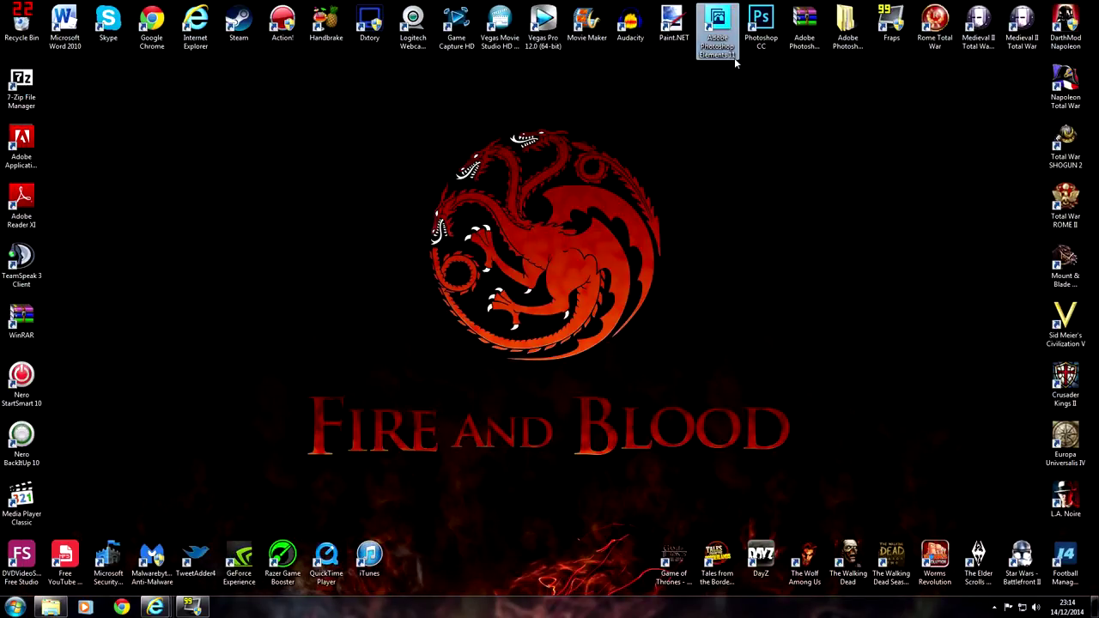
pyautogui.doubleClick(760, 19)
pyautogui.click(760, 21)
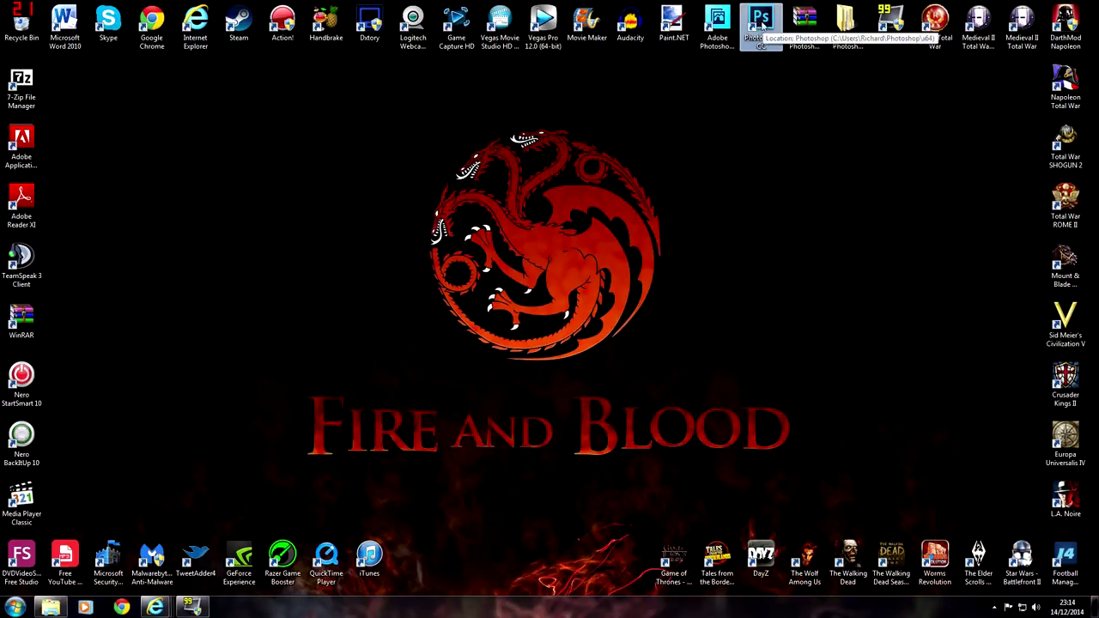
pyautogui.click(760, 81)
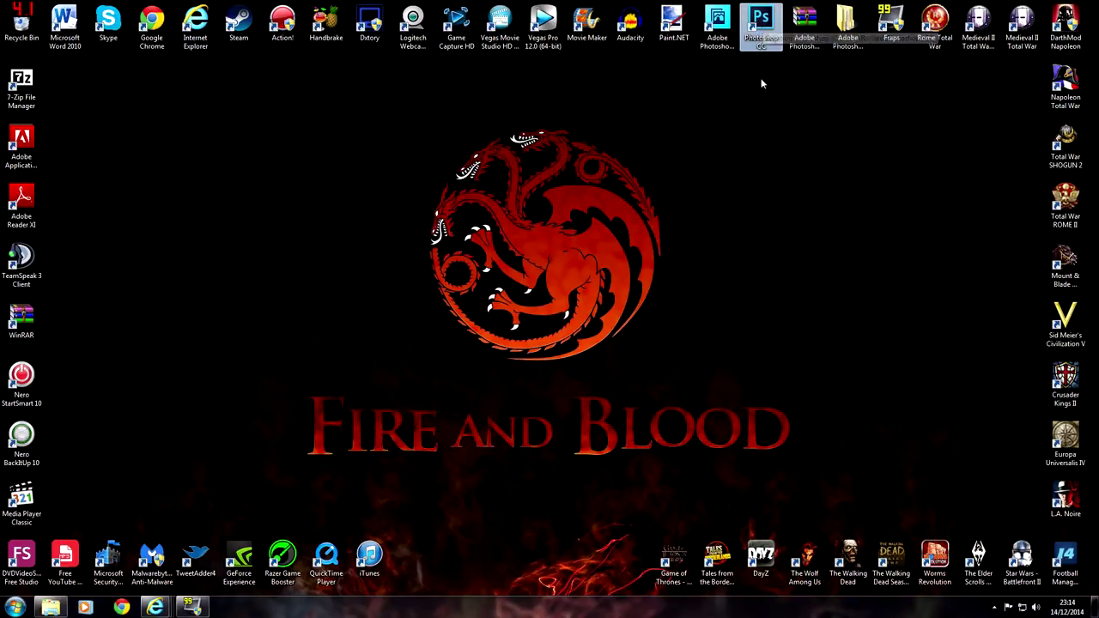
pyautogui.click(716, 34)
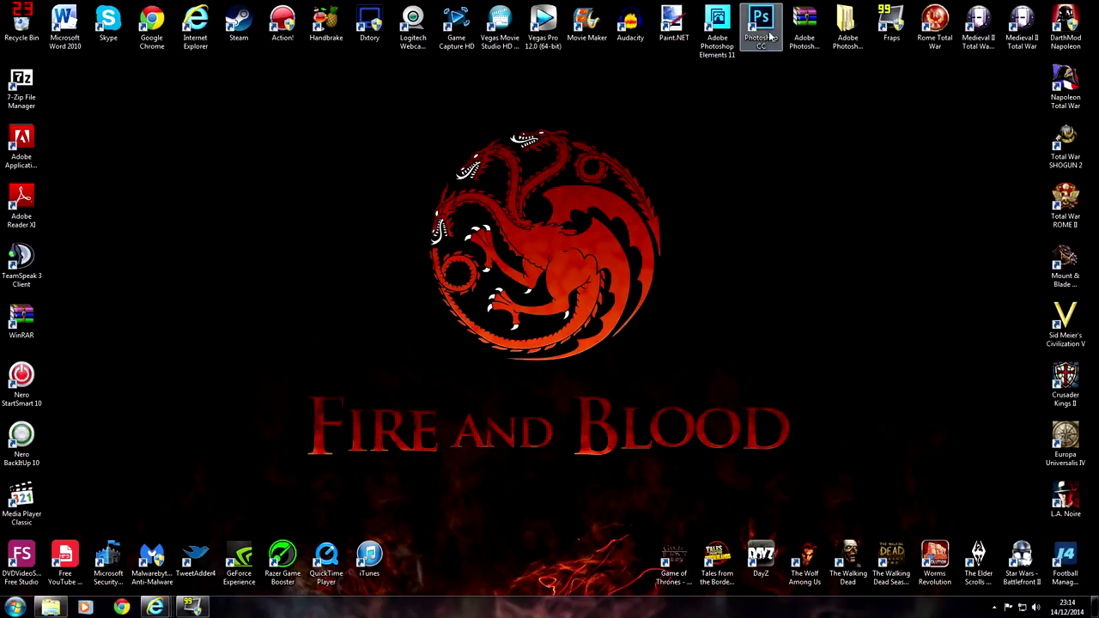
pyautogui.moveTo(847, 86); pyautogui.dragTo(784, 43)
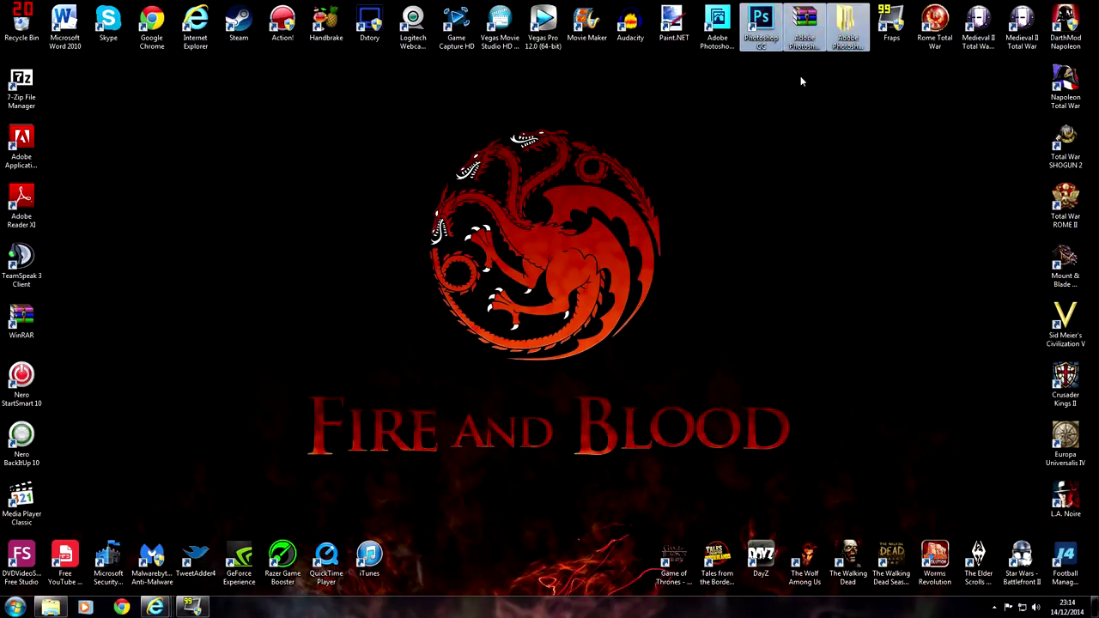
pyautogui.click(718, 26)
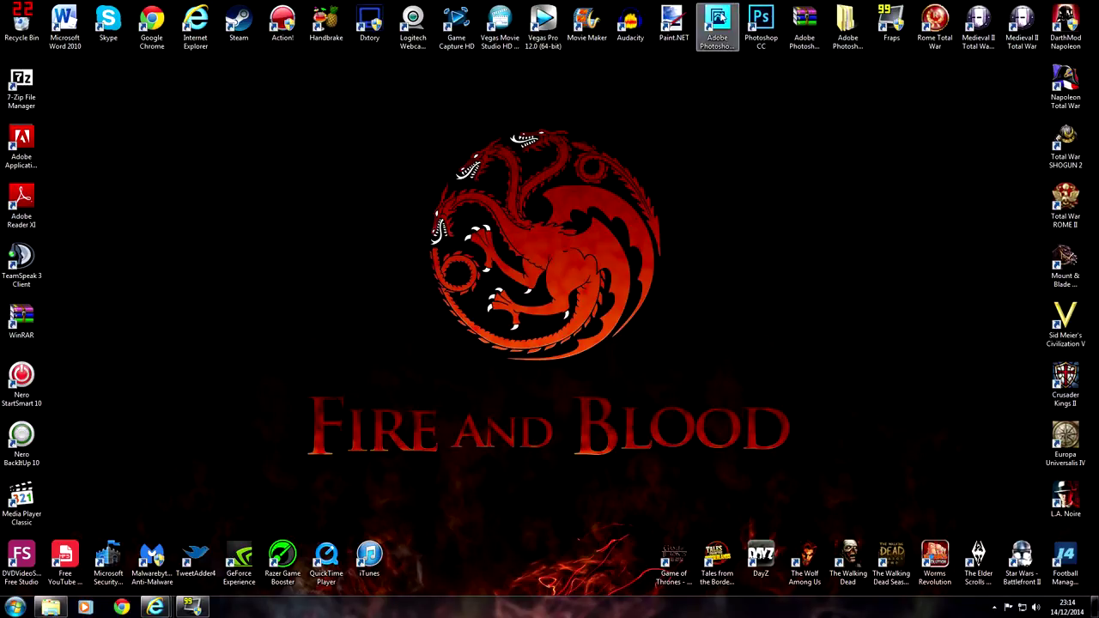
pyautogui.click(742, 153)
pyautogui.click(193, 607)
pyautogui.click(195, 607)
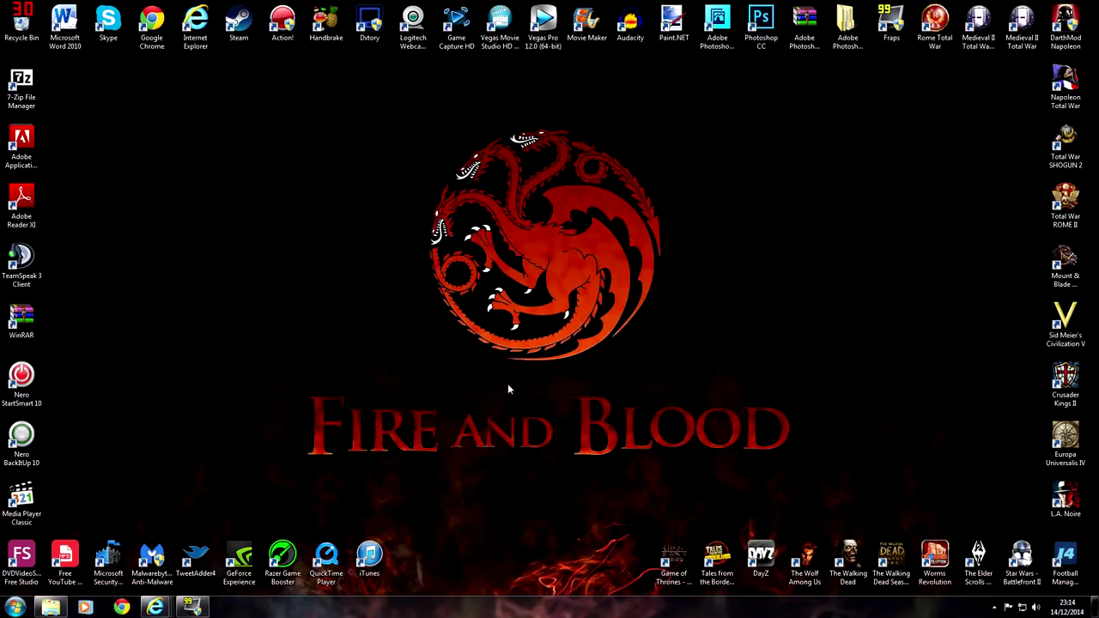
# Step: Restore the Massilia folder window and open the Massilia LP PSD in Photoshop Elements
pyautogui.click(58, 608)
pyautogui.doubleClick(552, 173)
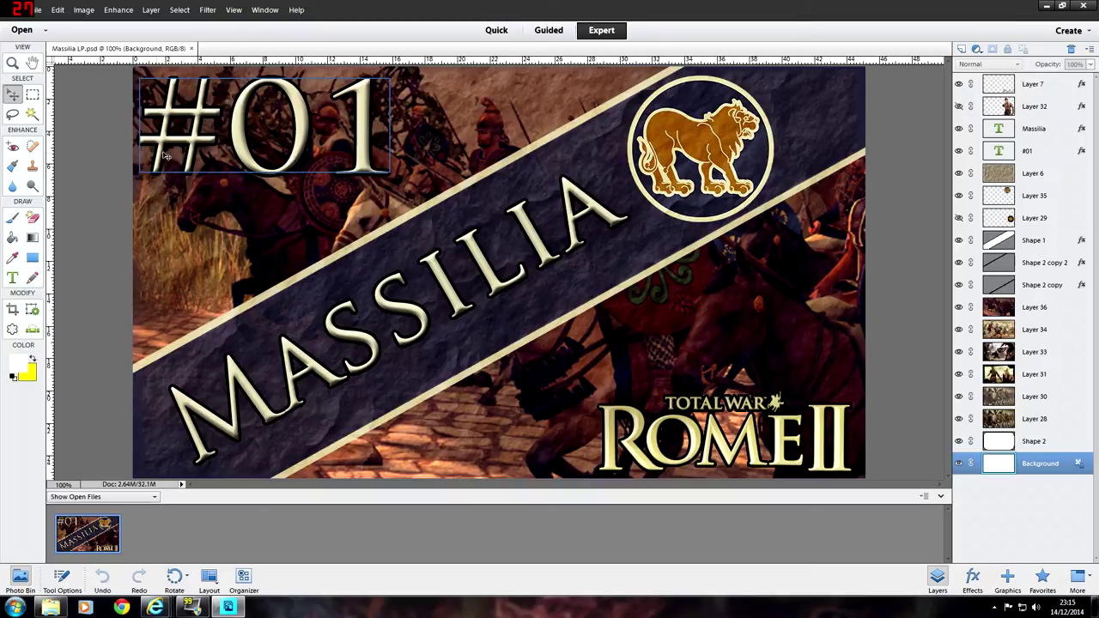
# Step: Show the hidden Layer 32 and Layer 29 one at a time to check their contents, hiding each again
pyautogui.click(958, 105)
pyautogui.click(958, 106)
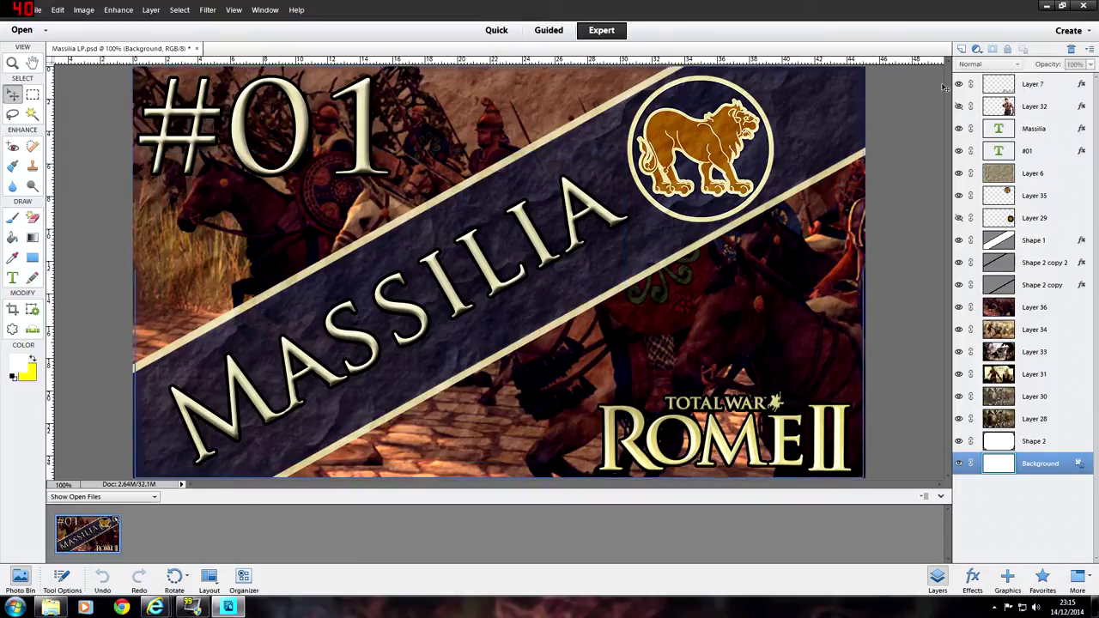
pyautogui.click(959, 219)
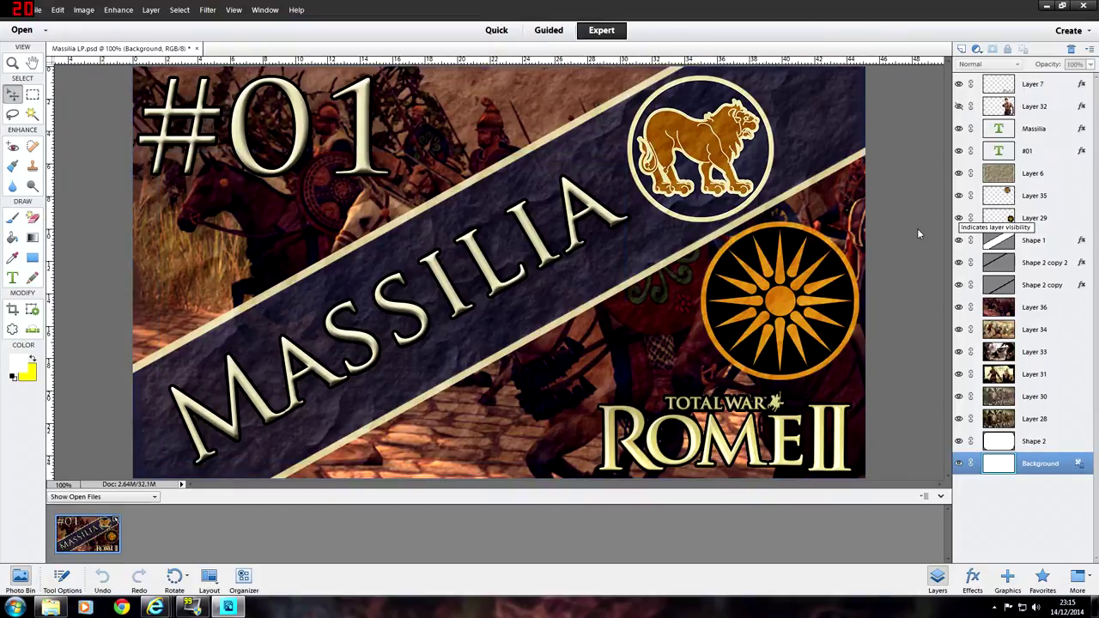
pyautogui.click(959, 218)
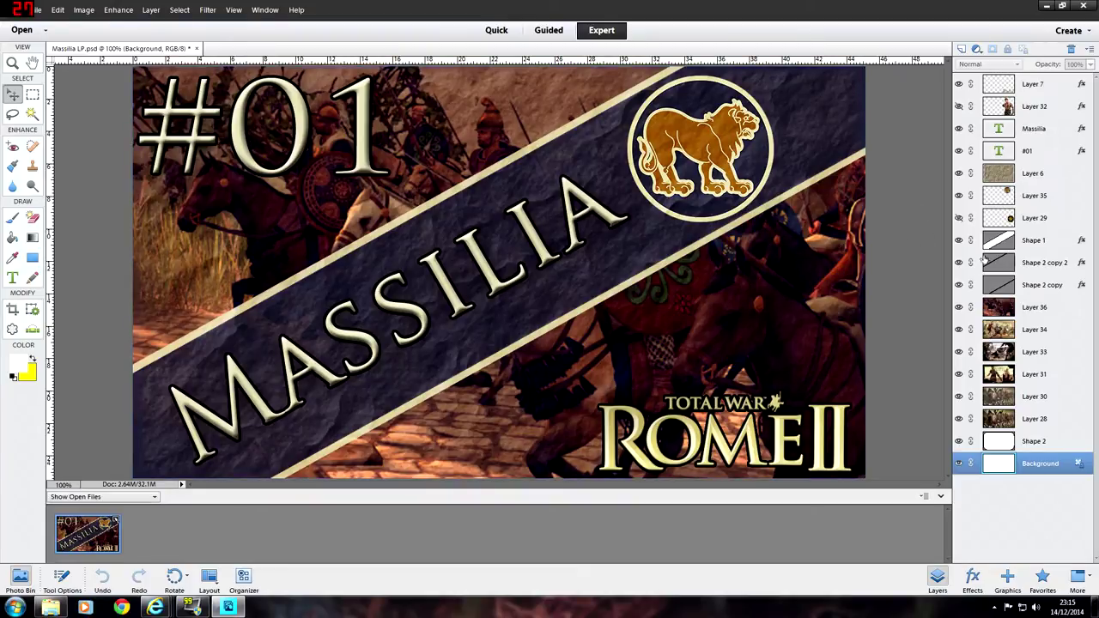
# Step: Delete the unused picture layers from Layer 34 down to Layer 28, leaving the Background layer selected
pyautogui.click(1006, 420)
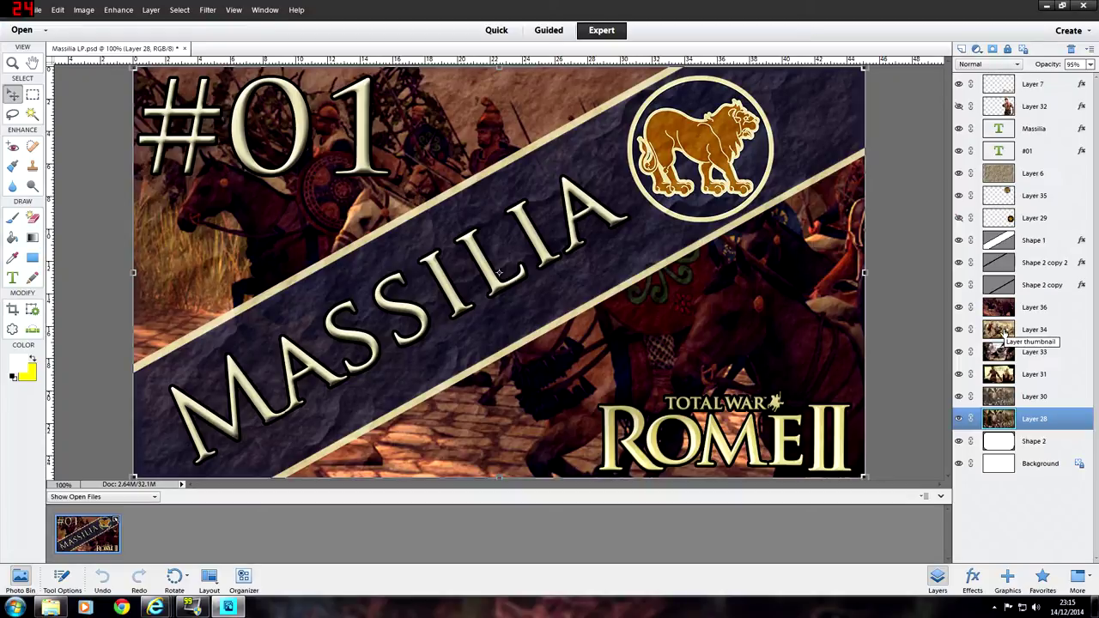
pyautogui.keyDown('shift'); pyautogui.click(1004, 335); pyautogui.keyUp('shift')
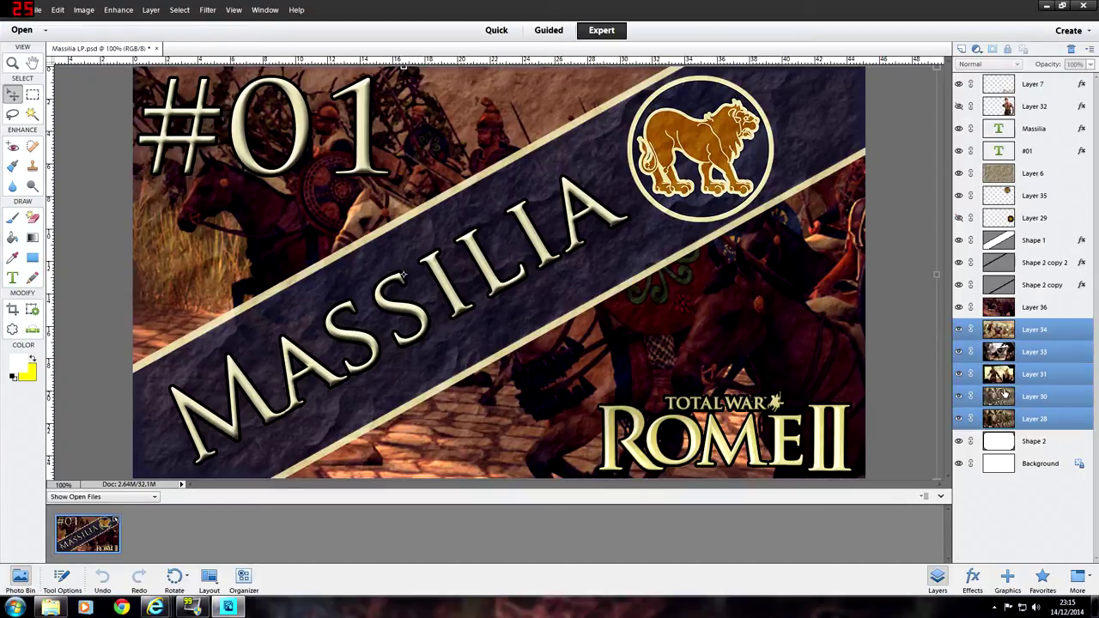
pyautogui.press('Delete')
pyautogui.click(526, 223)
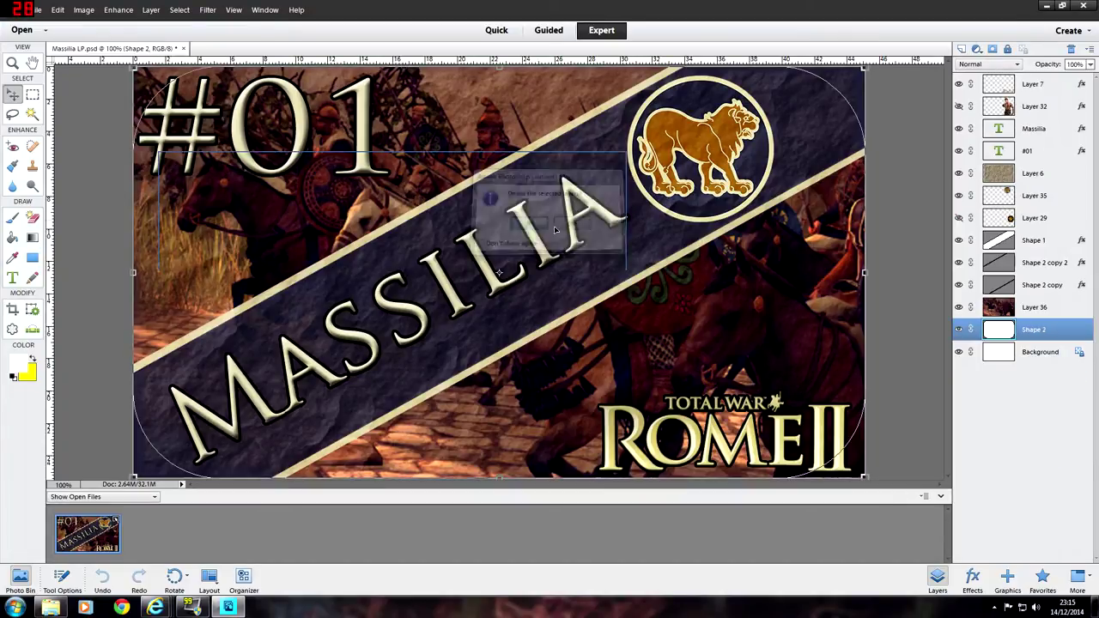
pyautogui.hotkey('alt', '[')
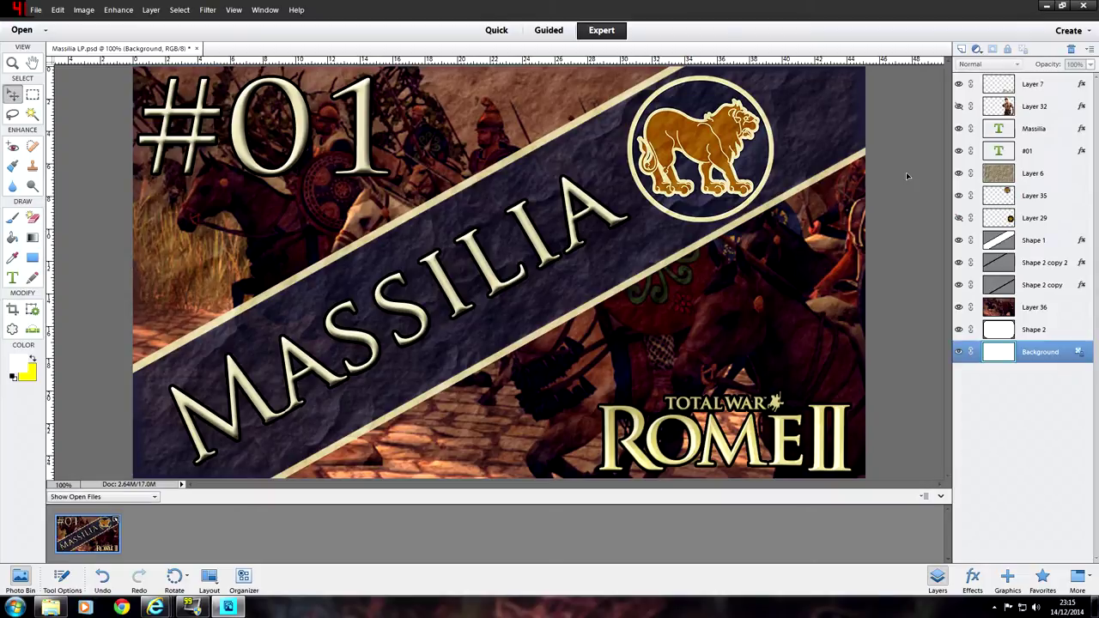
# Step: Open the battle picture 800px-Corinthos_logo.png and Flag_Corinthos.png together from the requester's Corinthos folder
pyautogui.click(37, 10)
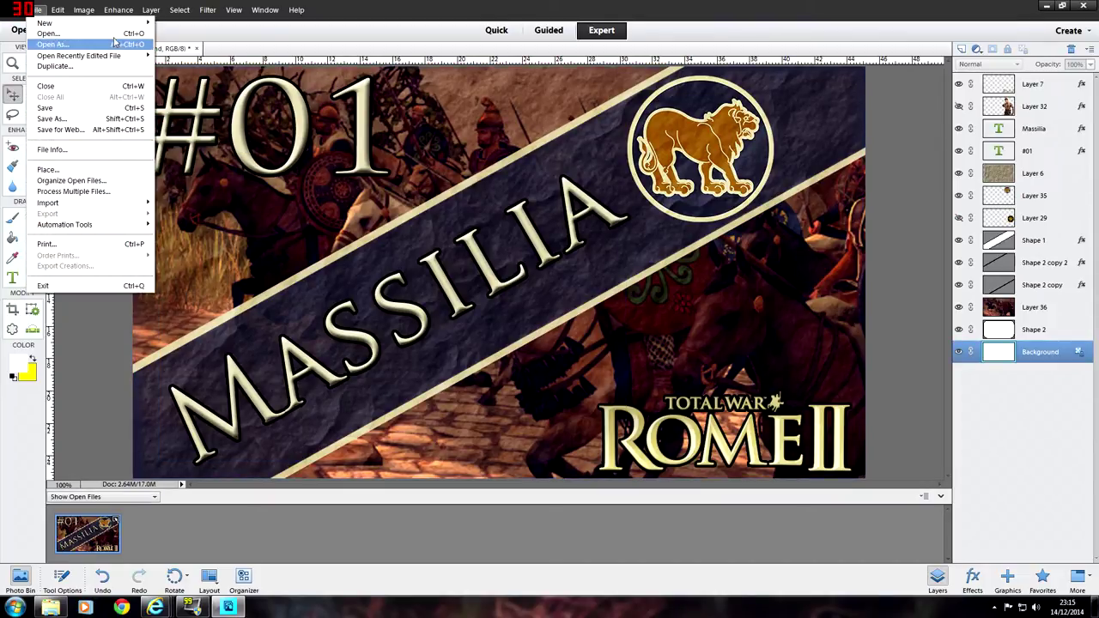
pyautogui.click(115, 43)
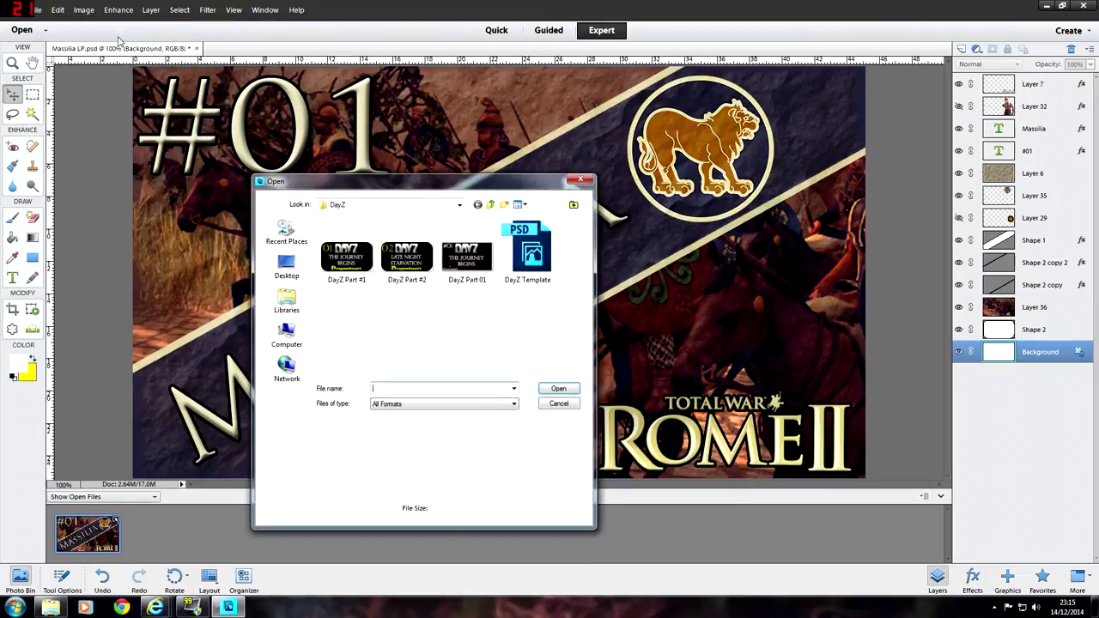
pyautogui.click(459, 204)
pyautogui.click(388, 275)
pyautogui.moveTo(577, 264); pyautogui.dragTo(576, 335)
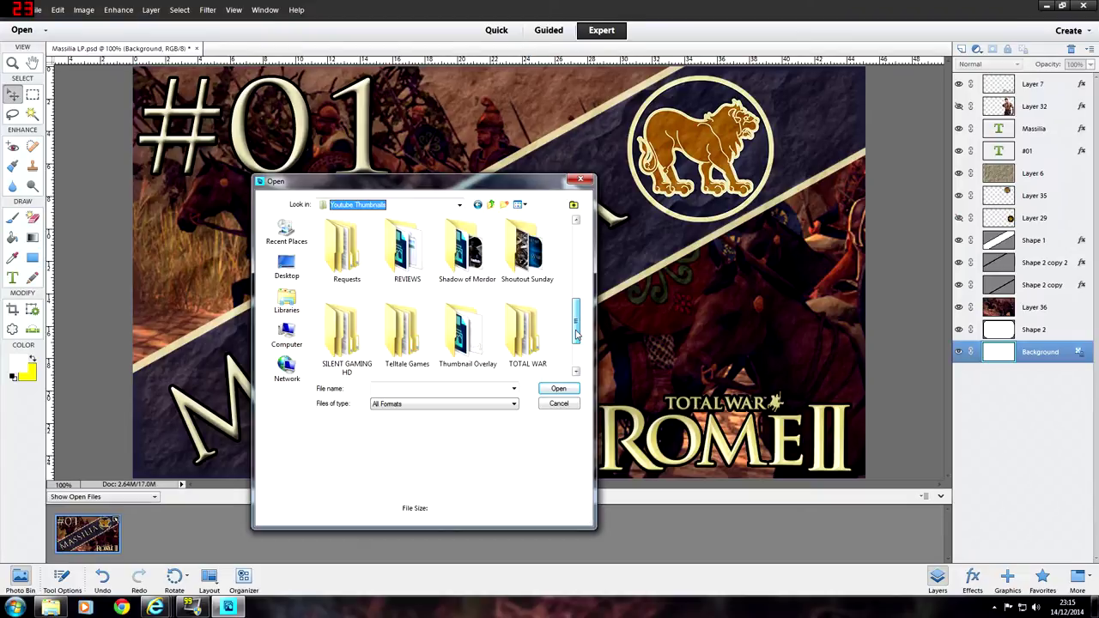
pyautogui.doubleClick(342, 247)
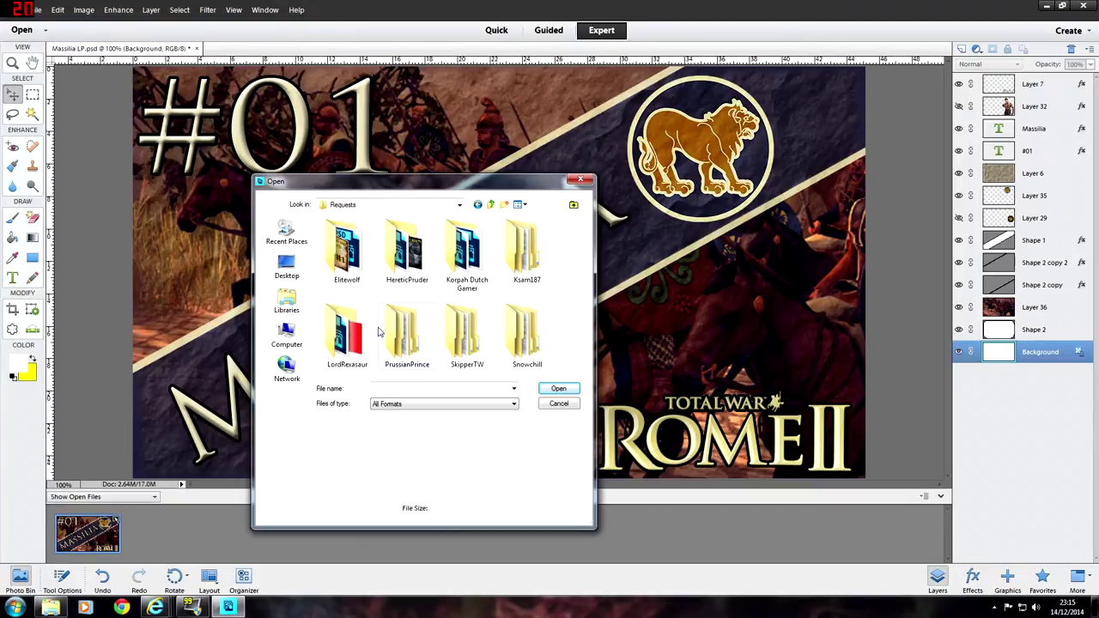
pyautogui.doubleClick(531, 250)
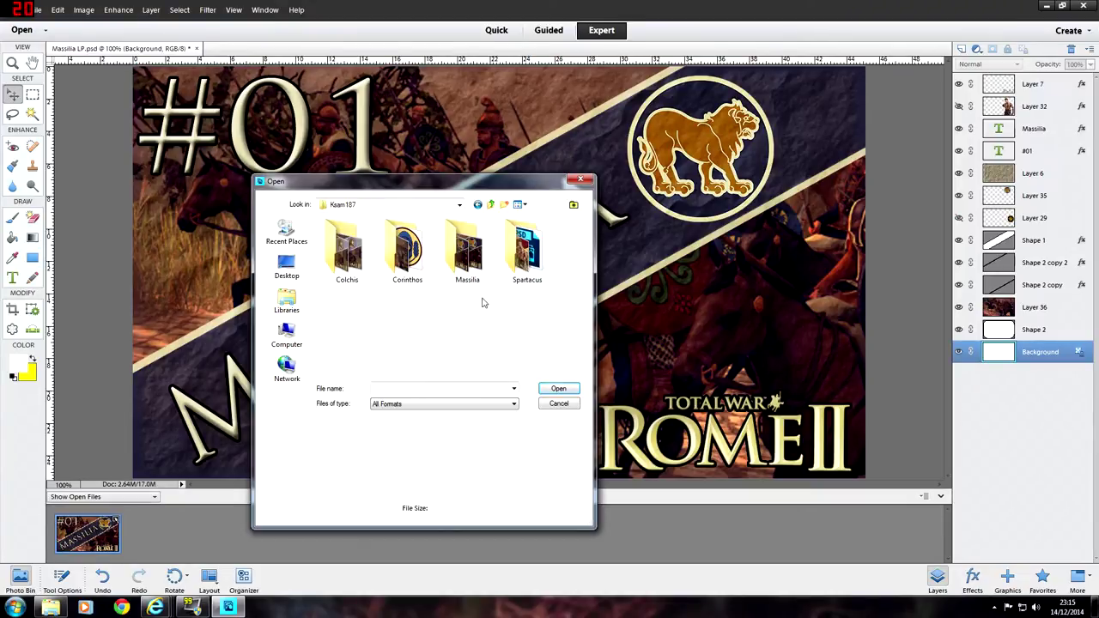
pyautogui.doubleClick(407, 249)
pyautogui.moveTo(512, 334); pyautogui.dragTo(319, 220)
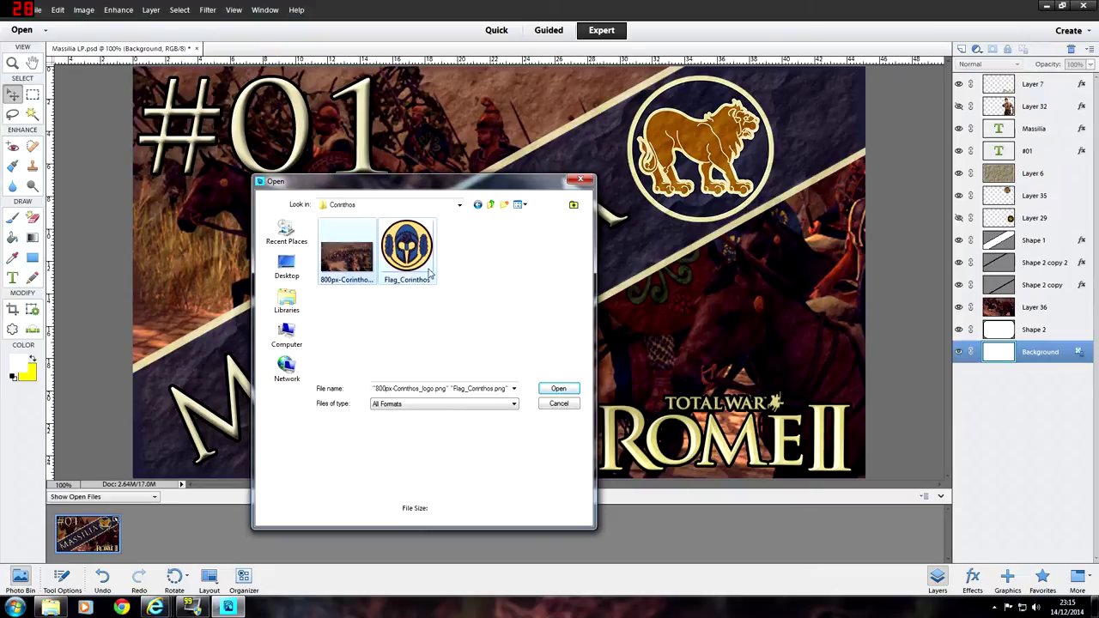
pyautogui.click(553, 389)
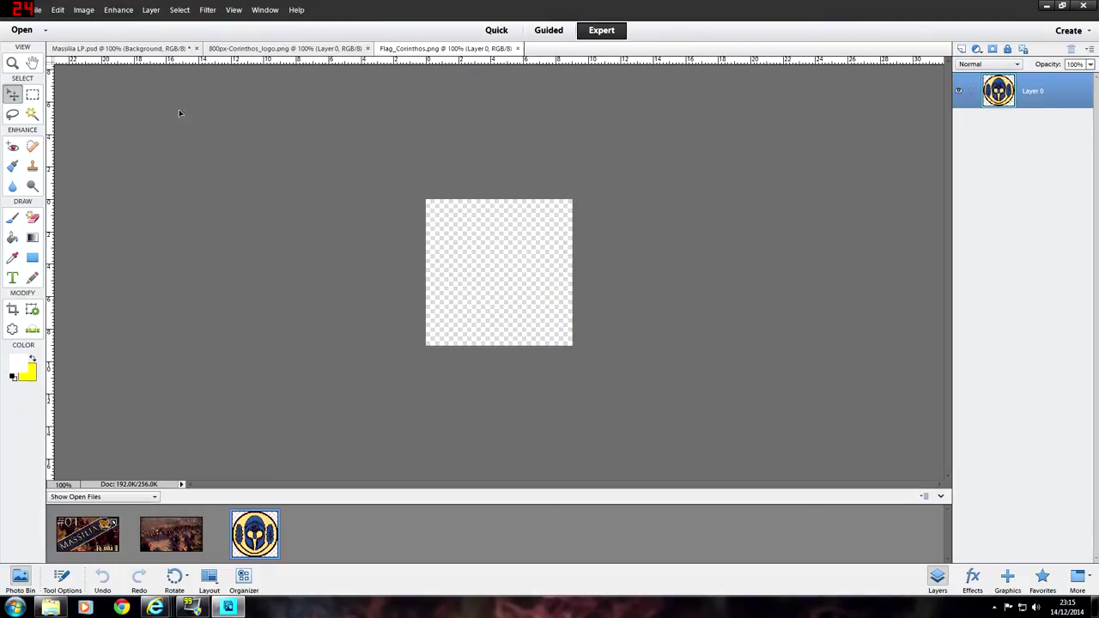
# Step: Bring the helmet flag into the Massilia document and raise its layer to directly below Layer 6
pyautogui.click(142, 50)
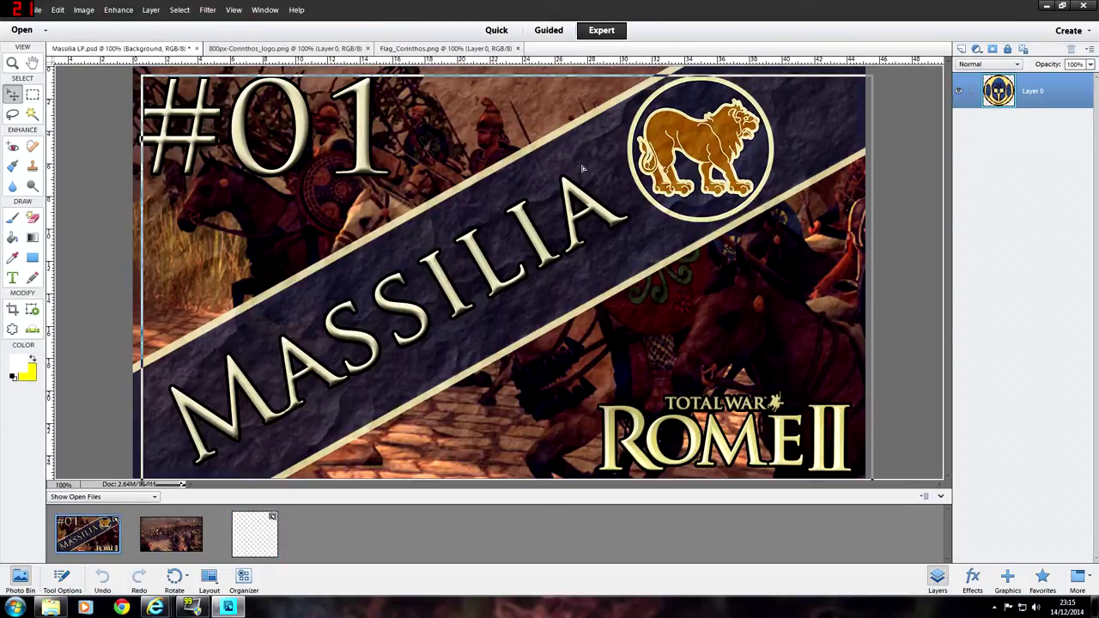
pyautogui.moveTo(581, 169); pyautogui.dragTo(577, 200)
pyautogui.hotkey('ctrl', ']')
pyautogui.hotkey('ctrl', ']')
pyautogui.hotkey('ctrl', ']')
pyautogui.hotkey('ctrl', ']')
pyautogui.hotkey('ctrl', ']')
pyautogui.hotkey('ctrl', ']')
pyautogui.hotkey('ctrl', ']')
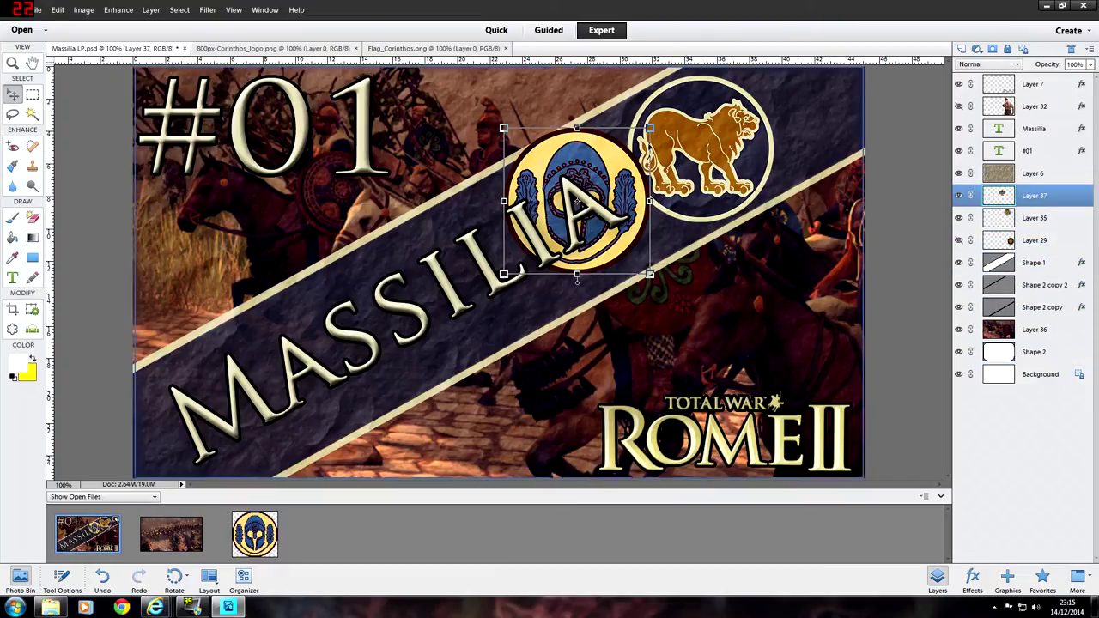
# Step: Move the helmet flag over the lion emblem and scale it to fit the circle on the banner
pyautogui.moveTo(606, 277); pyautogui.dragTo(690, 250)
pyautogui.moveTo(670, 126); pyautogui.dragTo(701, 76)
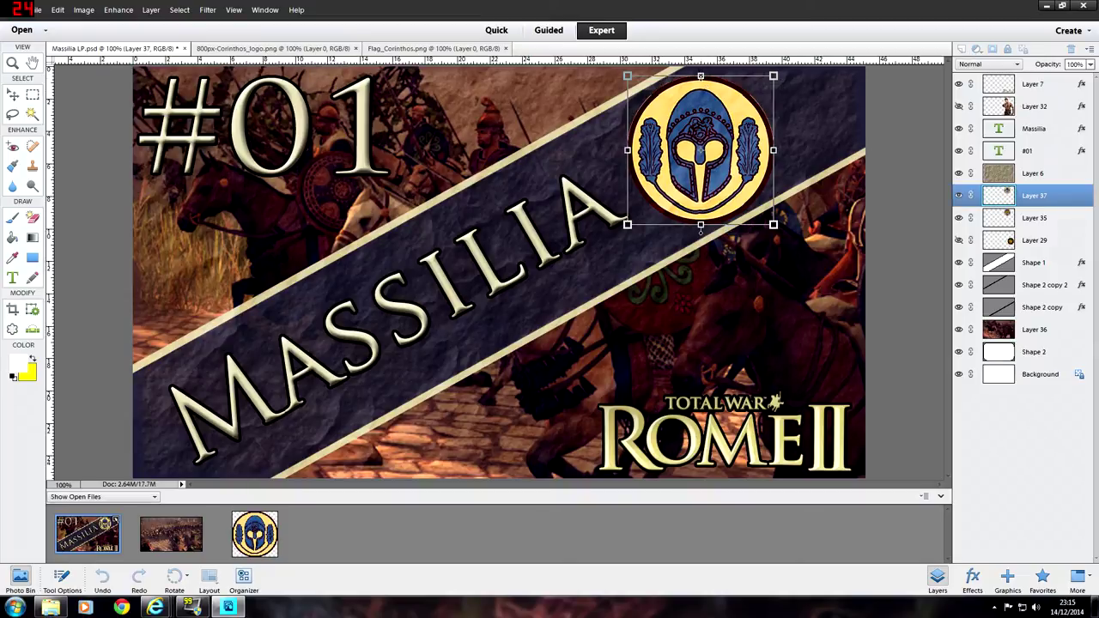
pyautogui.moveTo(774, 150)
pyautogui.mouseDown()
pyautogui.moveTo(764, 151)
pyautogui.moveTo(774, 150)
pyautogui.mouseUp()
pyautogui.moveTo(700, 225); pyautogui.dragTo(701, 222)
pyautogui.click(732, 230)
pyautogui.hotkey('alt', ',')
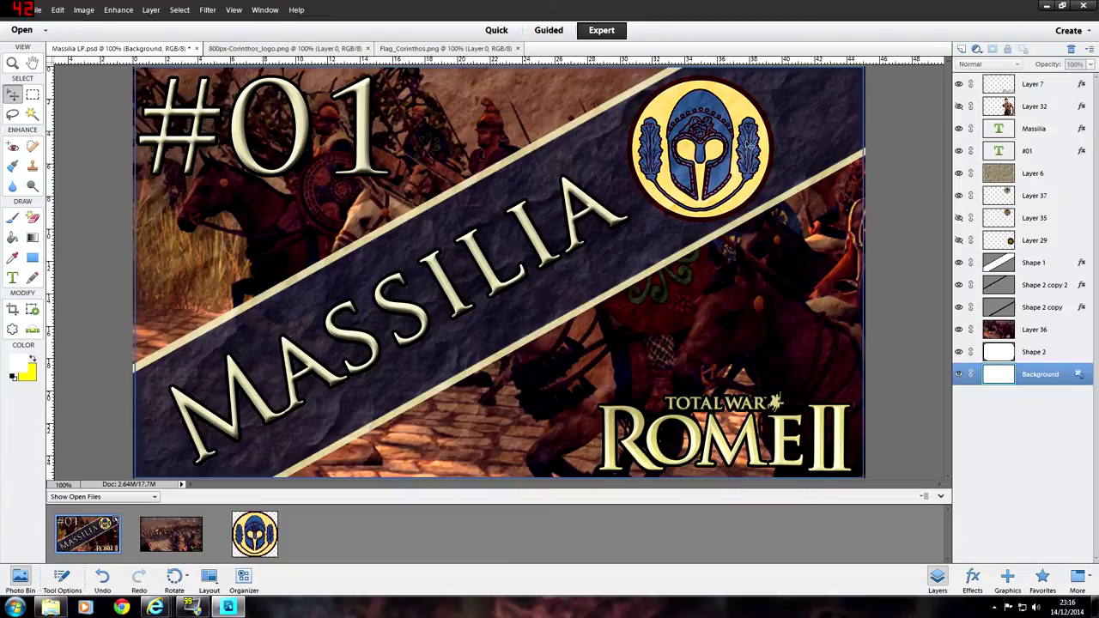
# Step: Replace the banner title Massilia with the text KORINTHOS
pyautogui.click(525, 245)
pyautogui.doubleClick(526, 244)
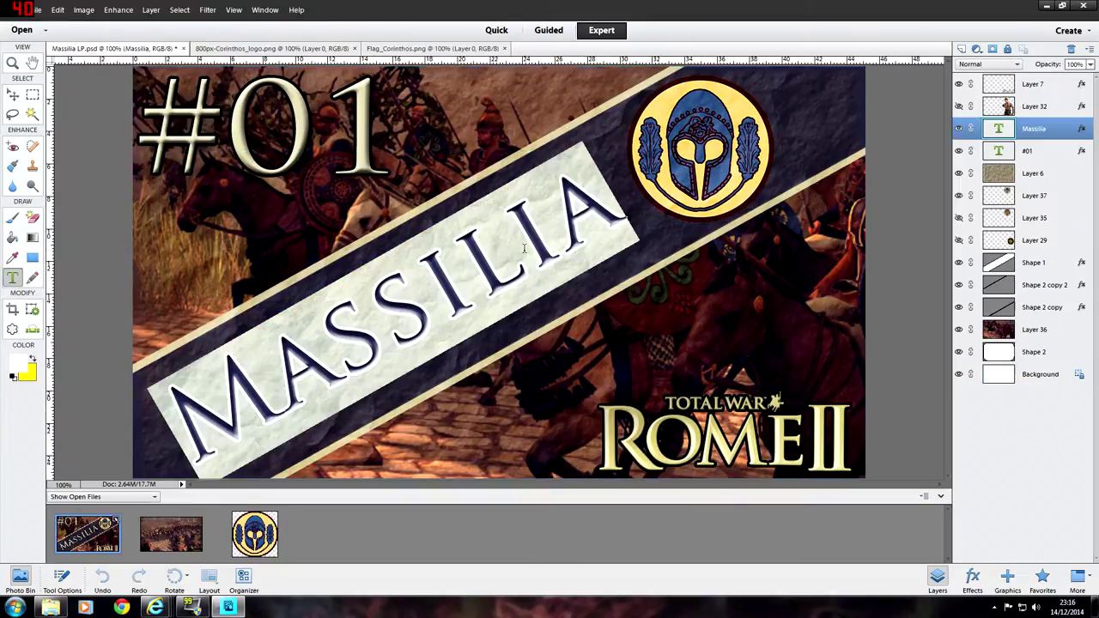
pyautogui.write('K')
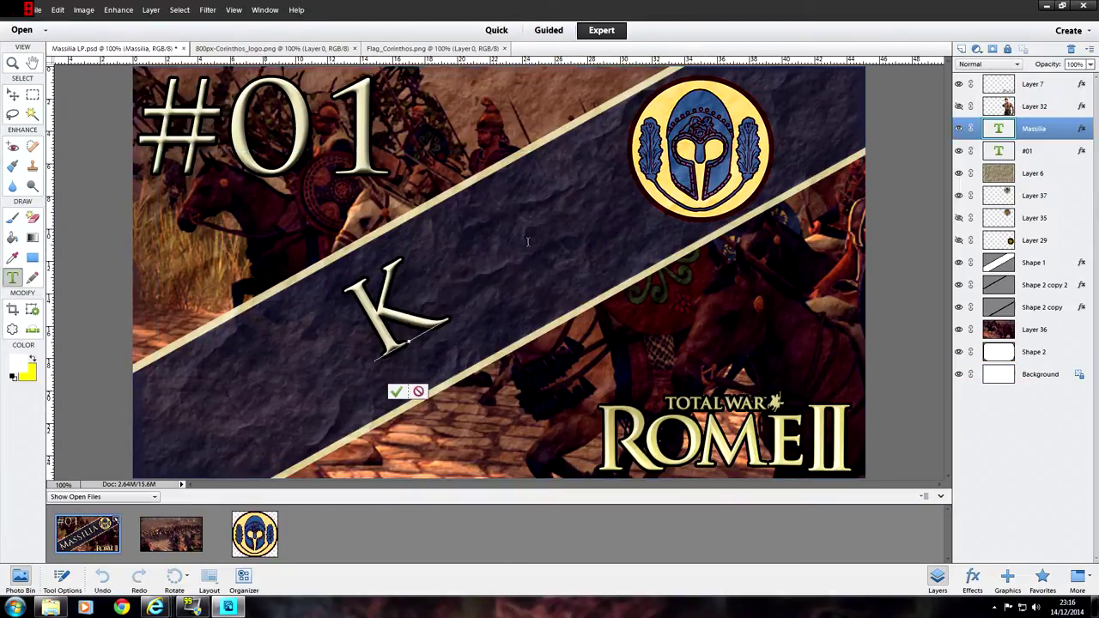
pyautogui.write('ORI')
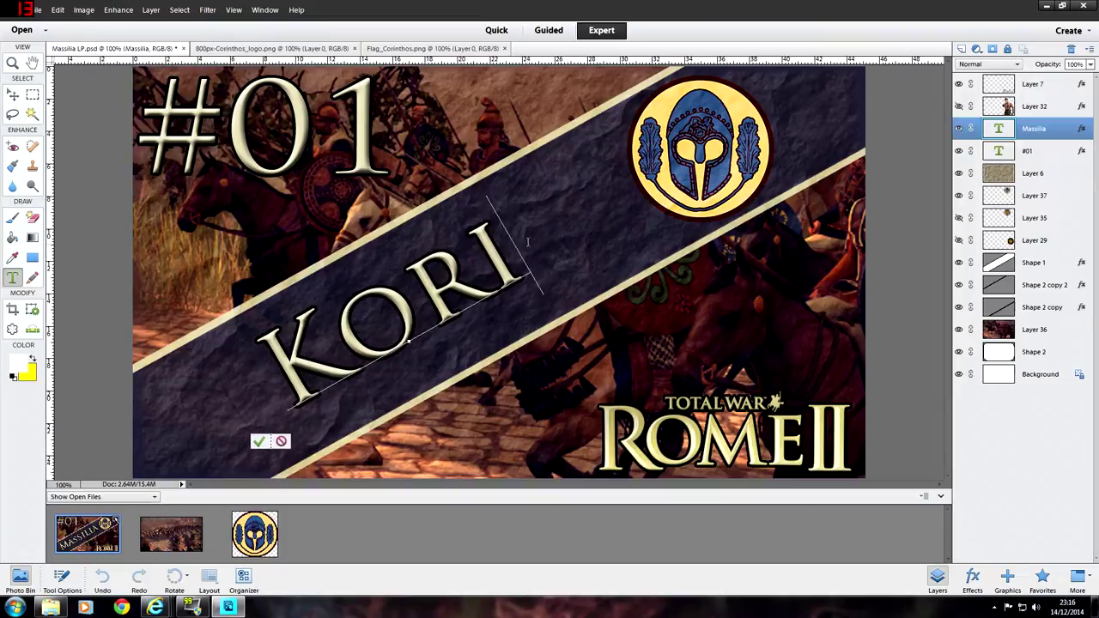
pyautogui.write('NTH')
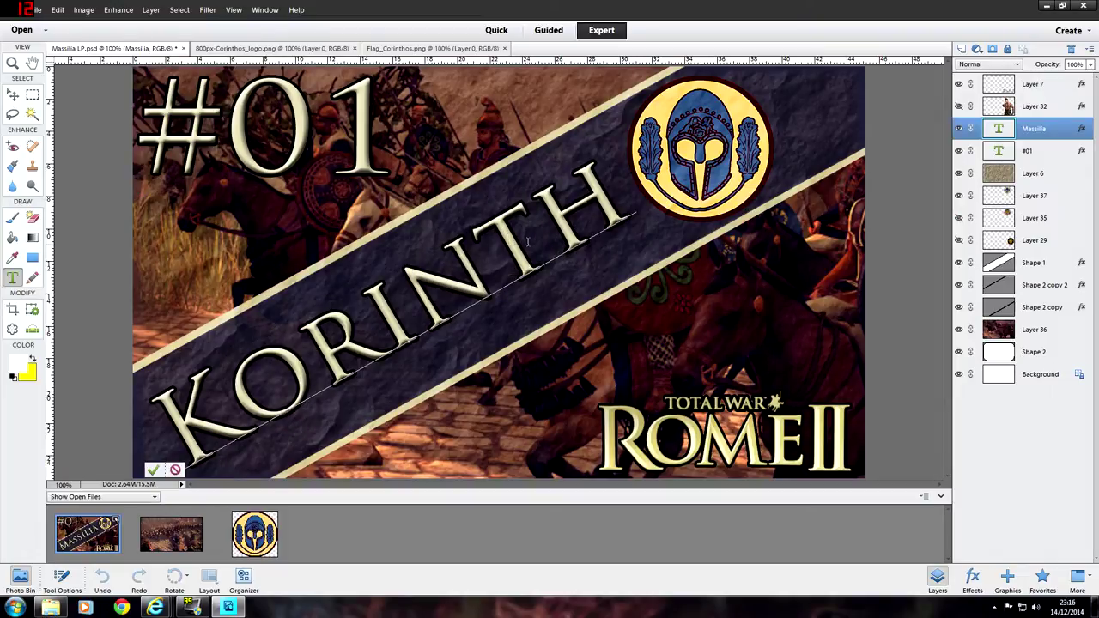
pyautogui.write('OS')
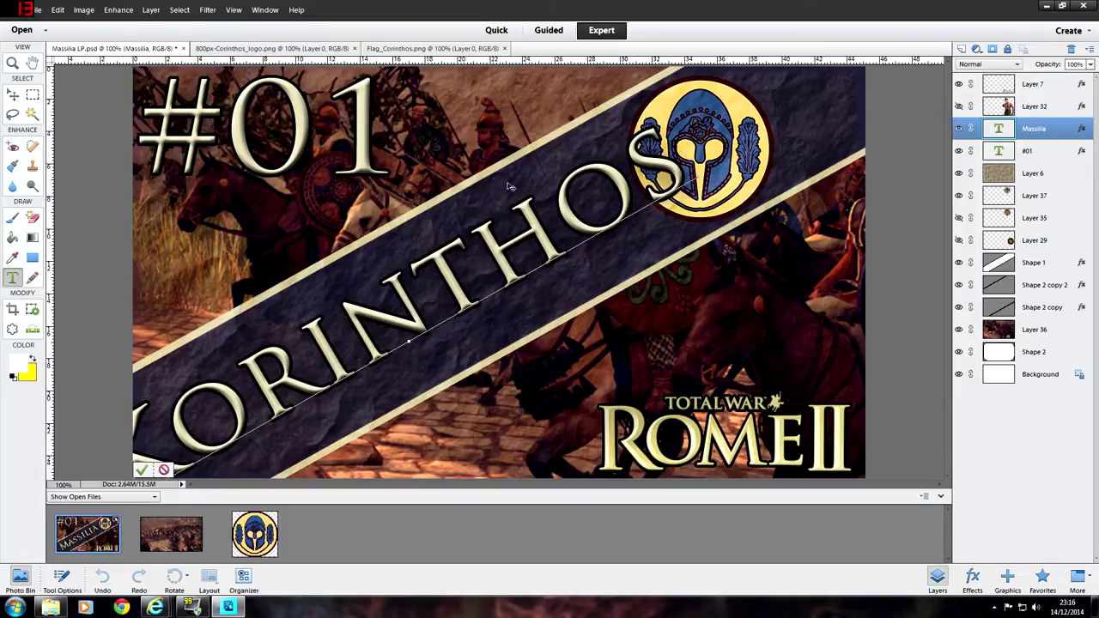
pyautogui.click(140, 470)
# Step: Scale the Korinthos title to 79.13% proportionally and reposition it along the diagonal banner beside the helmet flag
pyautogui.press('v')
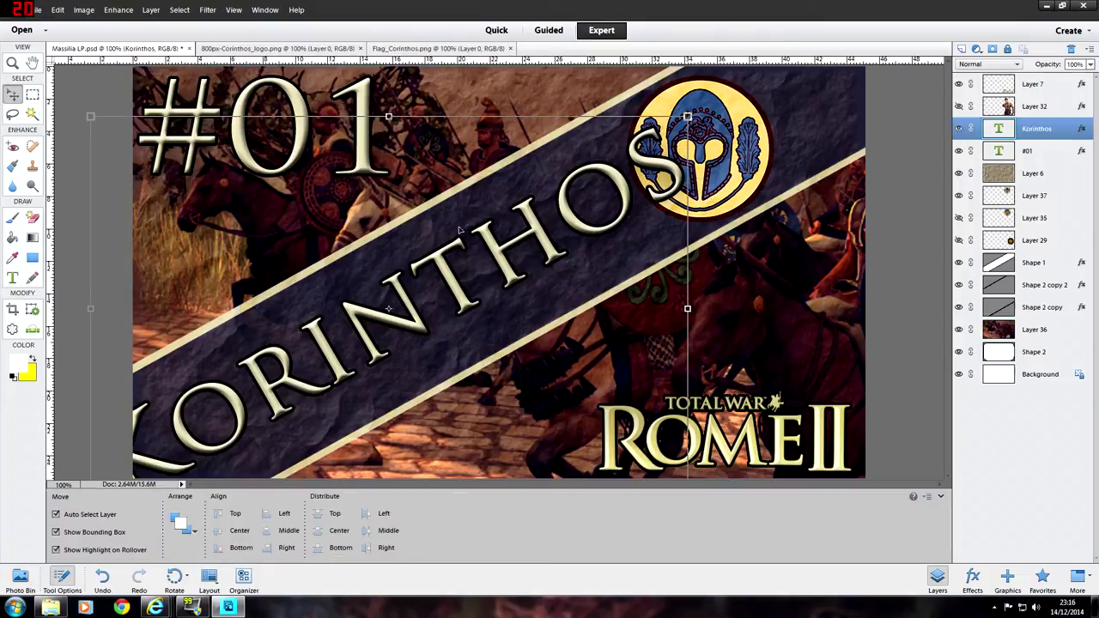
pyautogui.moveTo(687, 116); pyautogui.dragTo(577, 190)
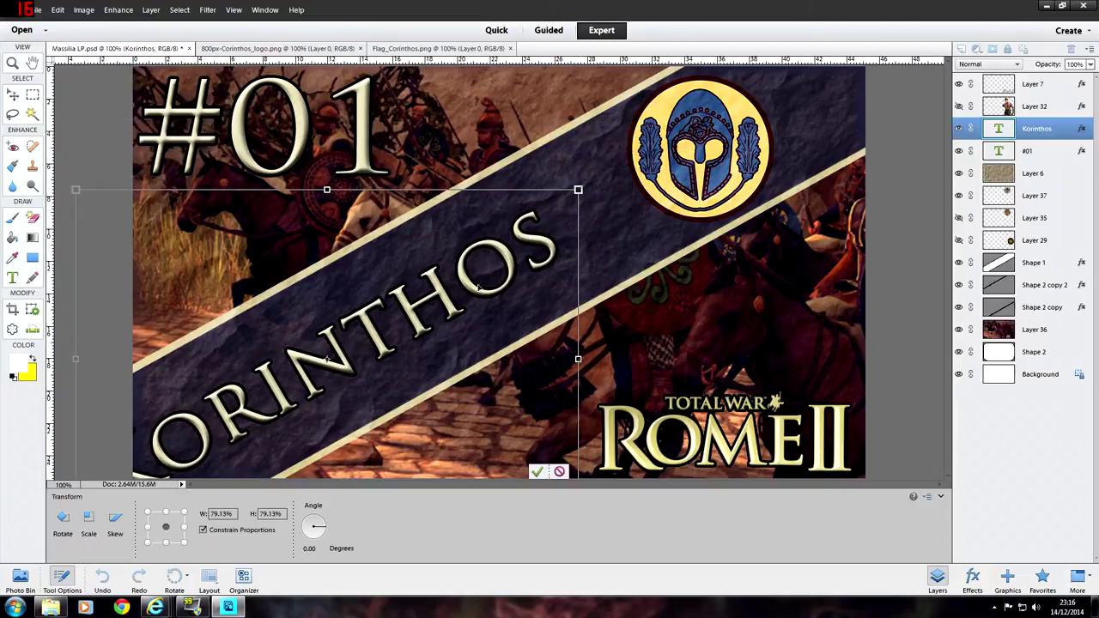
pyautogui.moveTo(448, 305); pyautogui.dragTo(517, 267)
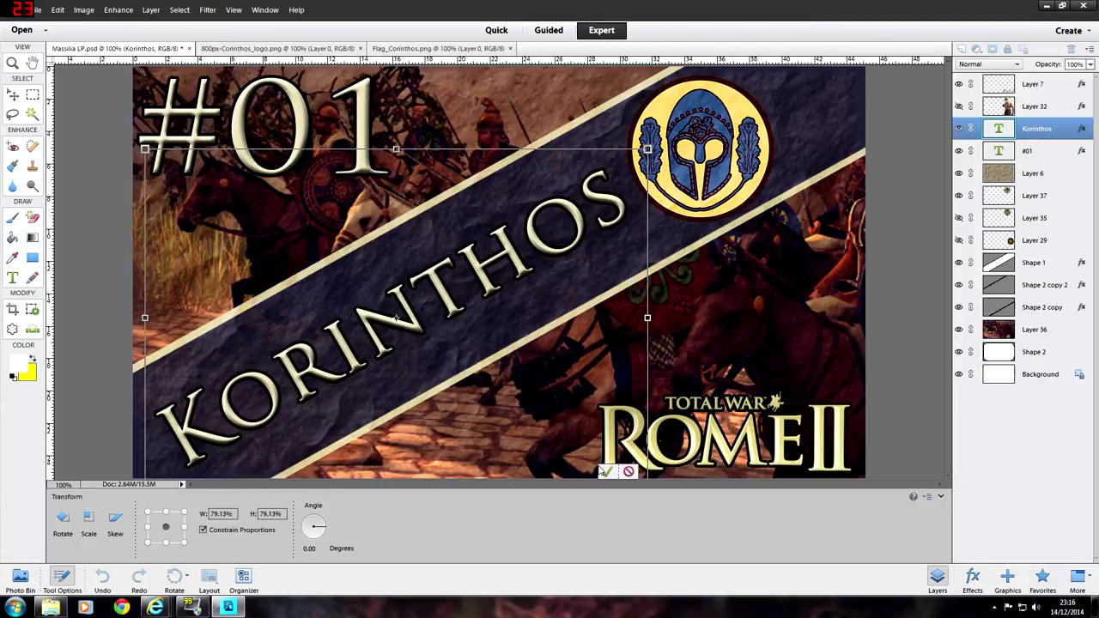
pyautogui.press('Return')
pyautogui.click(903, 225)
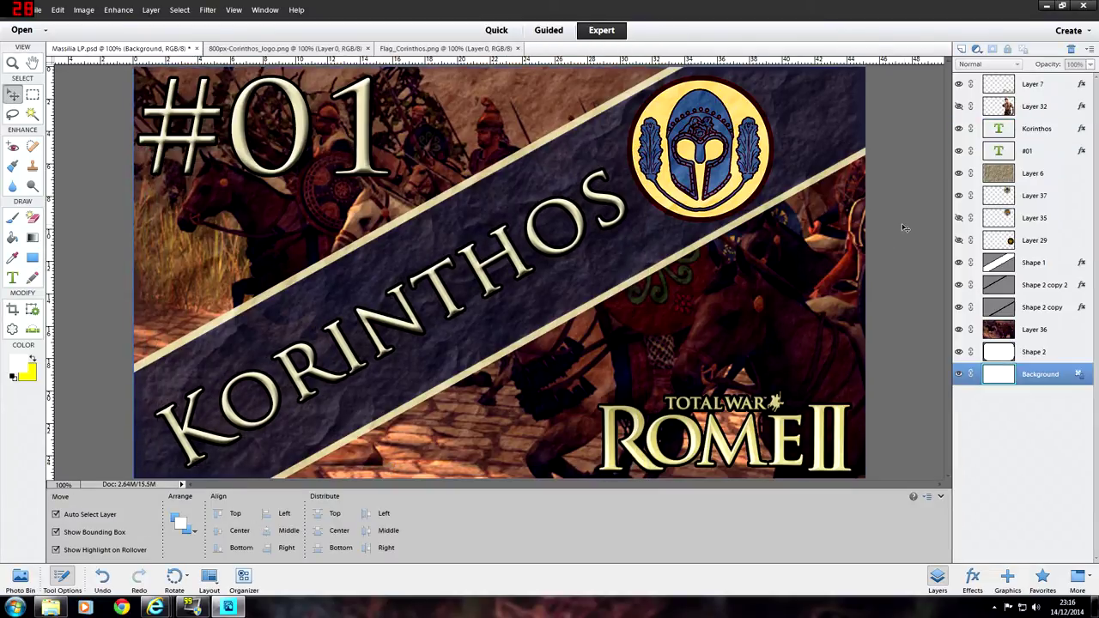
# Step: Select the battle picture down to just above its Rome II logo and bring that part into the Massilia document above Layer 36
pyautogui.click(285, 48)
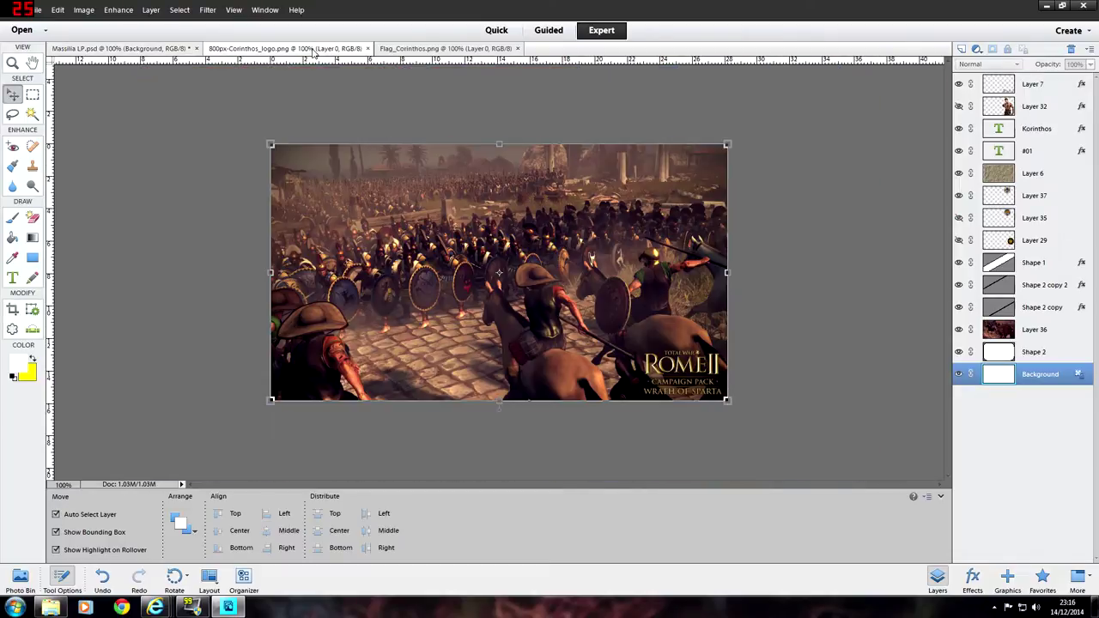
pyautogui.click(33, 94)
pyautogui.moveTo(225, 118); pyautogui.dragTo(872, 477)
pyautogui.moveTo(883, 432); pyautogui.dragTo(880, 347)
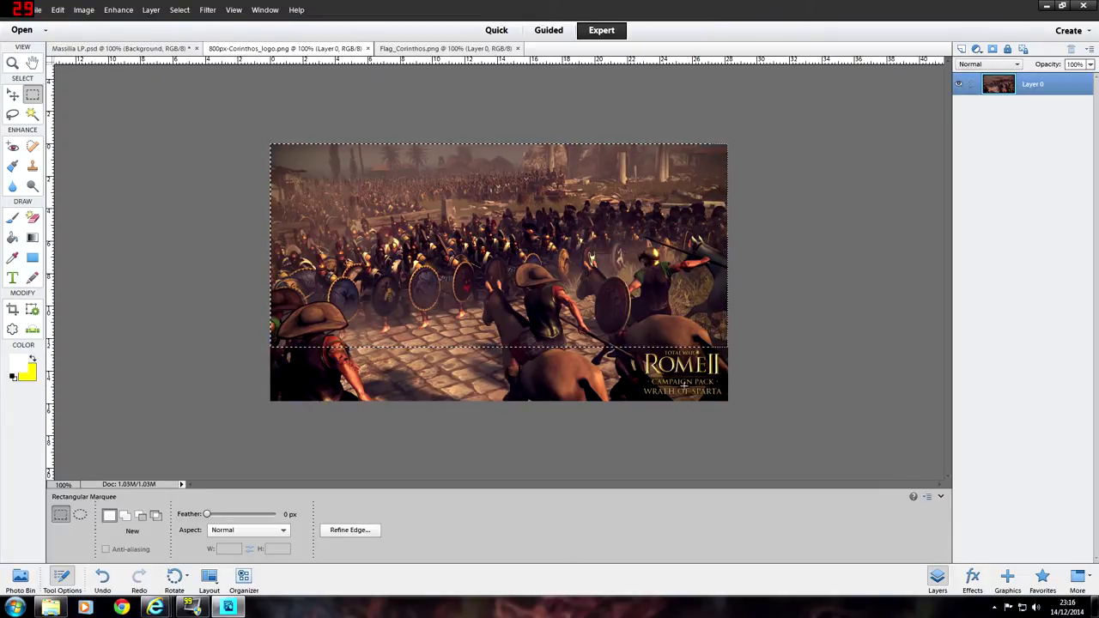
pyautogui.click(12, 96)
pyautogui.moveTo(405, 193); pyautogui.dragTo(289, 172)
pyautogui.moveTo(996, 384); pyautogui.dragTo(999, 325)
# Step: Try to stretch the cropped battle picture from the canvas's upper corner to 160% width and 110.39% height, discarding the transform
pyautogui.moveTo(237, 200); pyautogui.dragTo(219, 145)
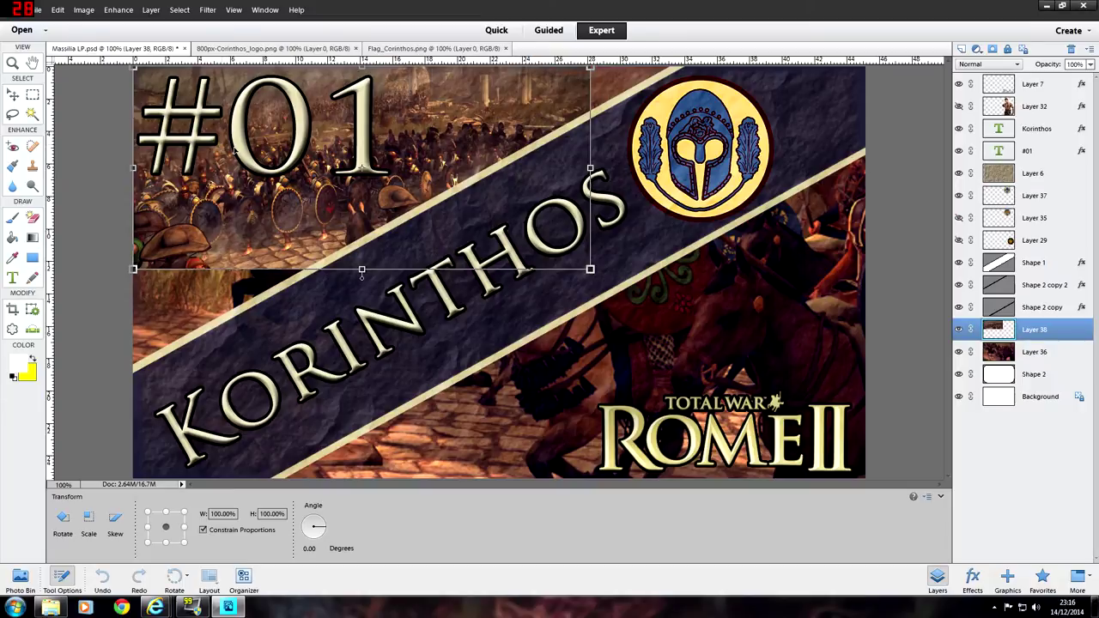
pyautogui.moveTo(591, 168); pyautogui.dragTo(865, 169)
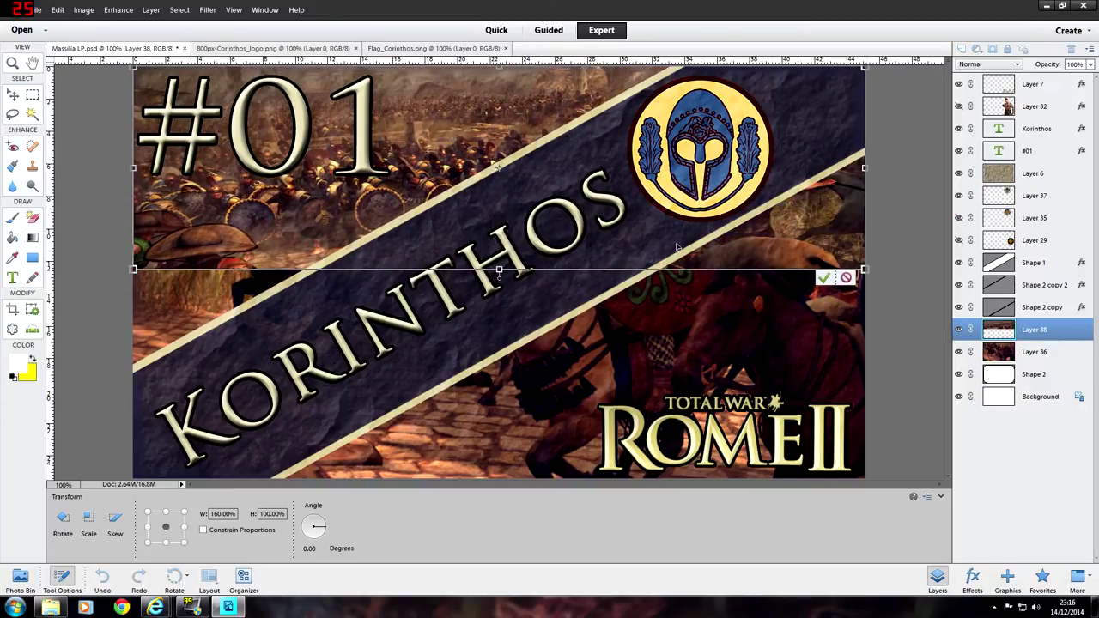
pyautogui.moveTo(498, 271)
pyautogui.mouseDown()
pyautogui.moveTo(499, 476)
pyautogui.moveTo(500, 288)
pyautogui.mouseUp()
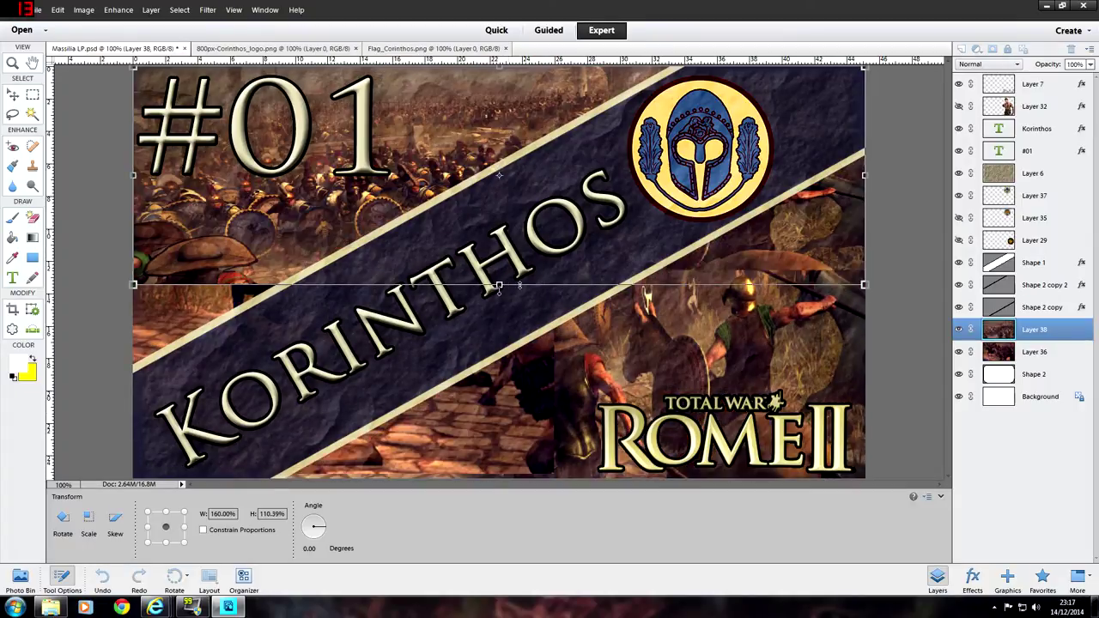
pyautogui.click(850, 309)
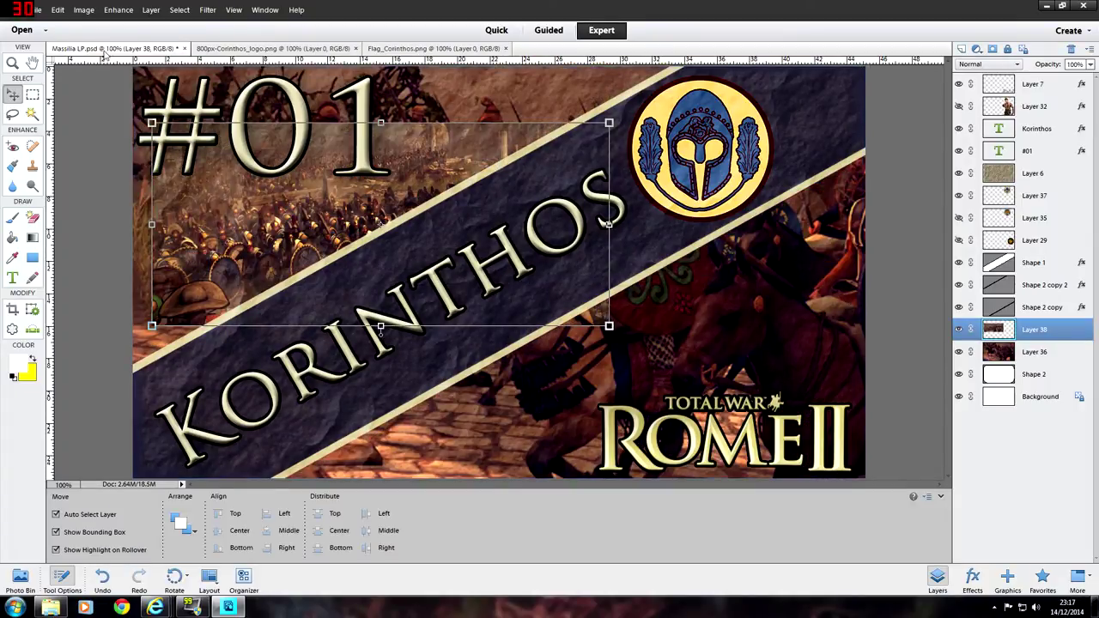
# Step: Delete the cropped battle picture's layer, Layer 38, from the Massilia document
pyautogui.rightClick(998, 329)
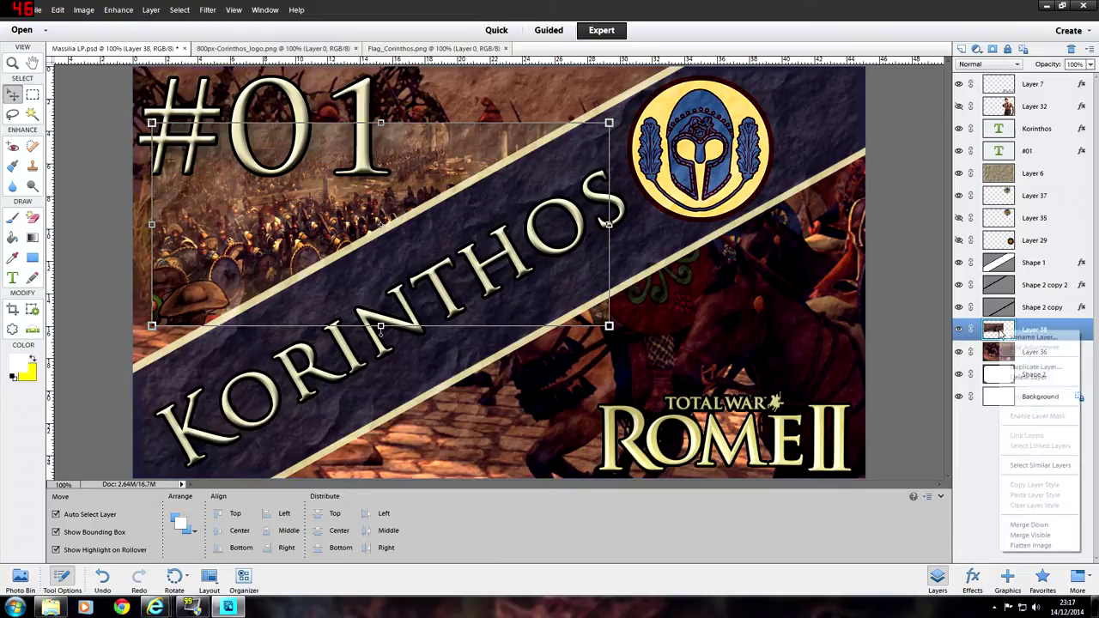
pyautogui.click(1029, 378)
pyautogui.click(522, 221)
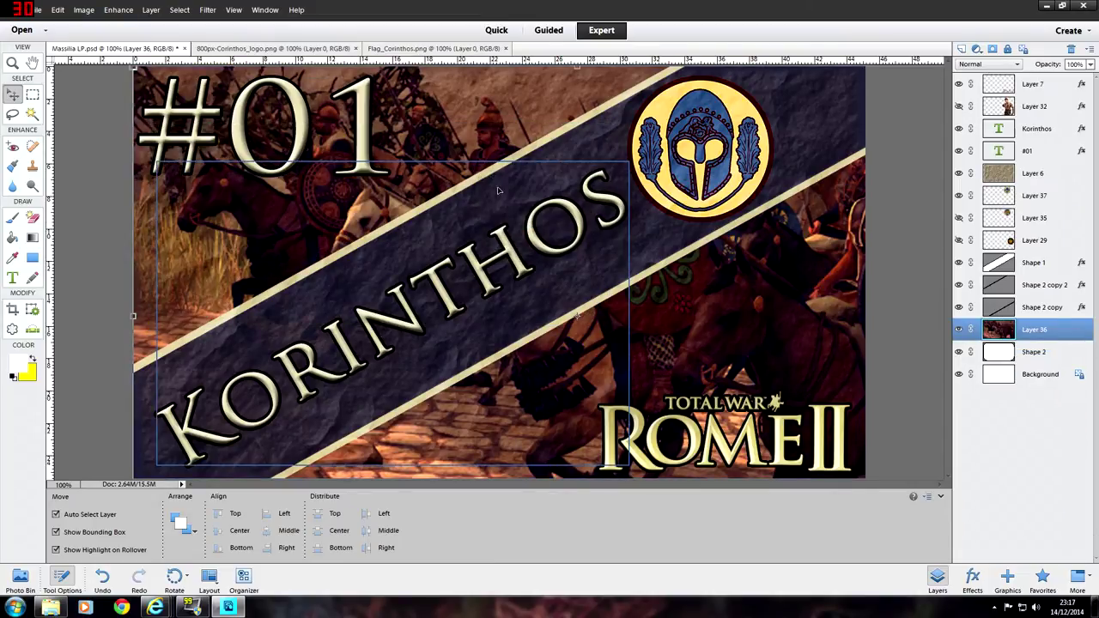
# Step: Select the whole battle picture, including its logo, and bring it into the Massilia document directly above Layer 36
pyautogui.click(413, 49)
pyautogui.click(309, 49)
pyautogui.press('m')
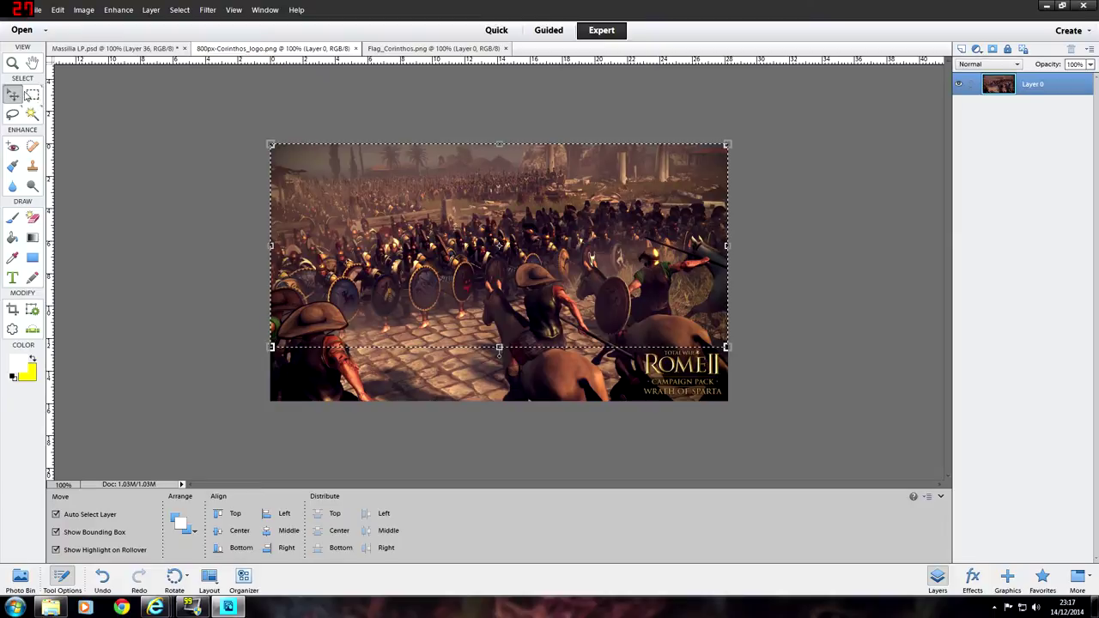
pyautogui.moveTo(220, 119); pyautogui.dragTo(762, 452)
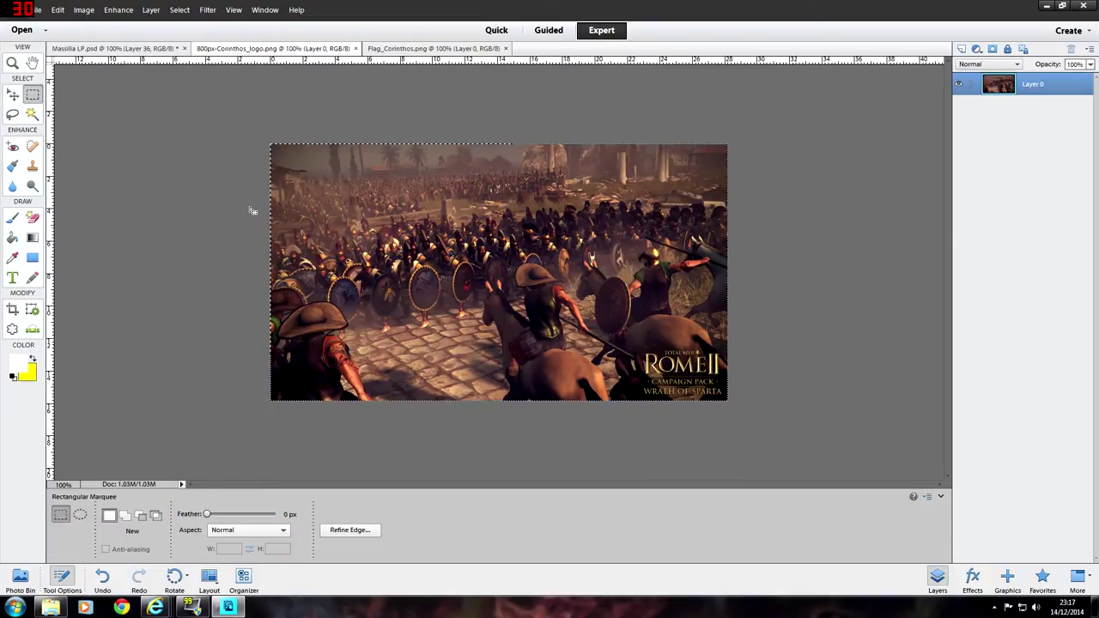
pyautogui.click(12, 96)
# Step: Align the battle picture with the canvas's upper-left corner and stretch it to 160% width and 160.22% height to fill the canvas
pyautogui.moveTo(380, 229)
pyautogui.mouseDown()
pyautogui.moveTo(143, 103)
pyautogui.moveTo(104, 103)
pyautogui.moveTo(131, 53)
pyautogui.moveTo(476, 261)
pyautogui.moveTo(361, 194)
pyautogui.mouseUp()
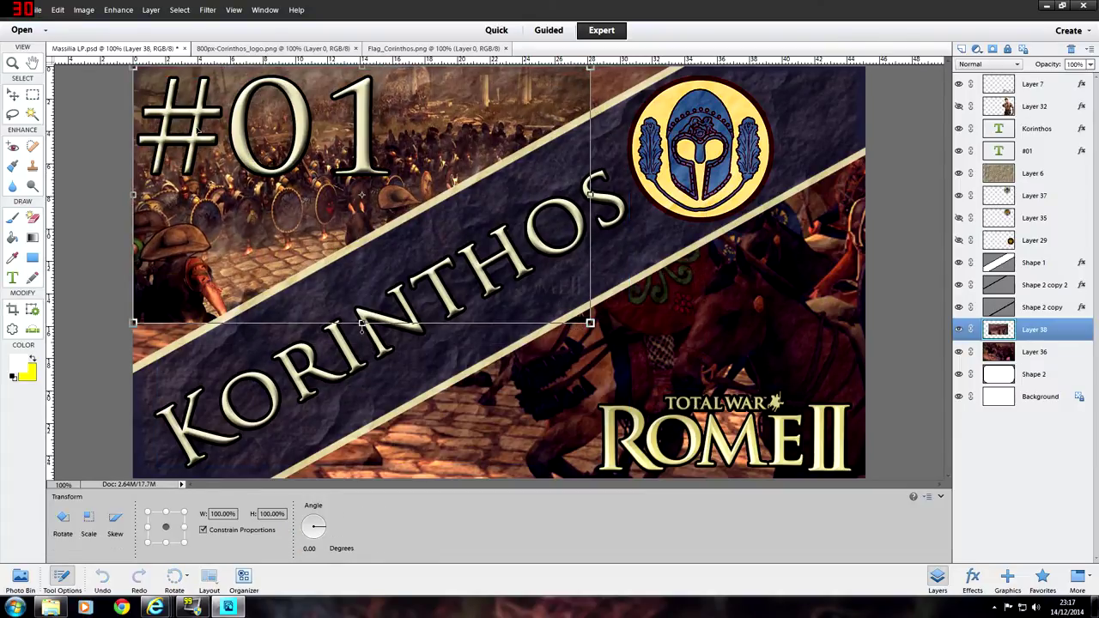
pyautogui.moveTo(589, 194); pyautogui.dragTo(864, 194)
pyautogui.moveTo(498, 325); pyautogui.dragTo(499, 479)
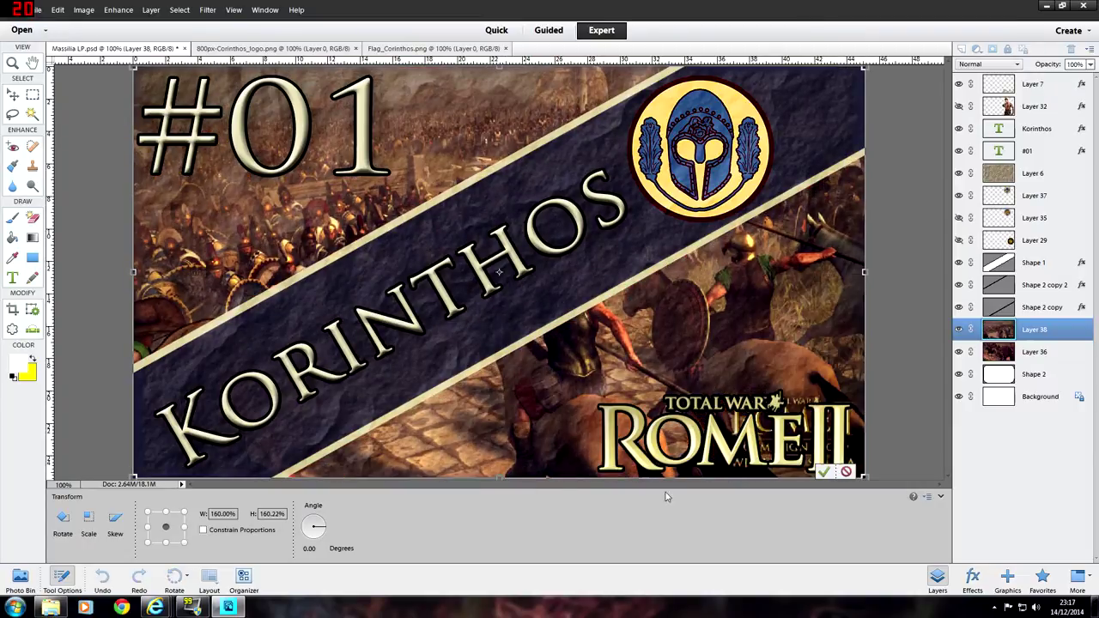
pyautogui.click(822, 472)
pyautogui.hotkey('alt', ',')
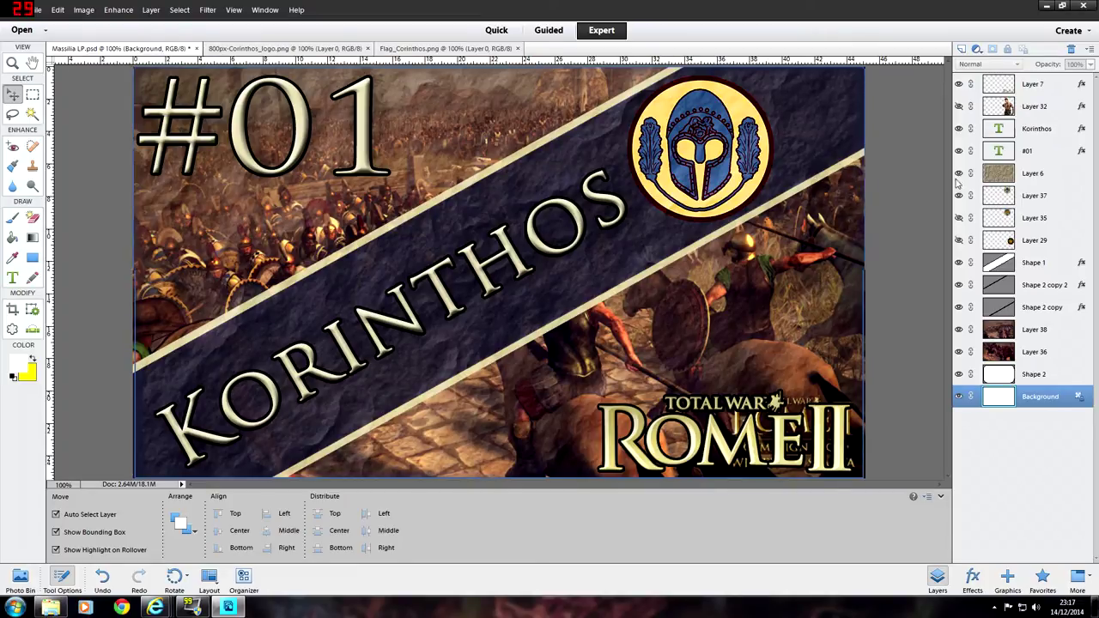
# Step: Stretch the stone texture overlay, Layer 6, to 100.24% width so it covers the canvas edge, and hide the layer
pyautogui.click(1002, 175)
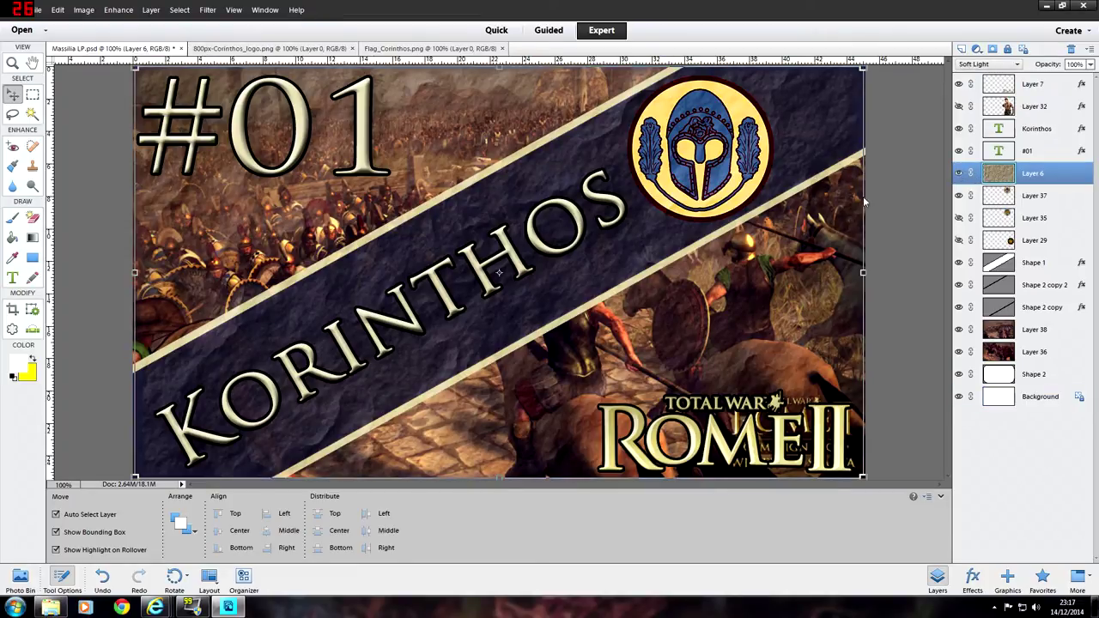
pyautogui.moveTo(862, 272); pyautogui.dragTo(865, 272)
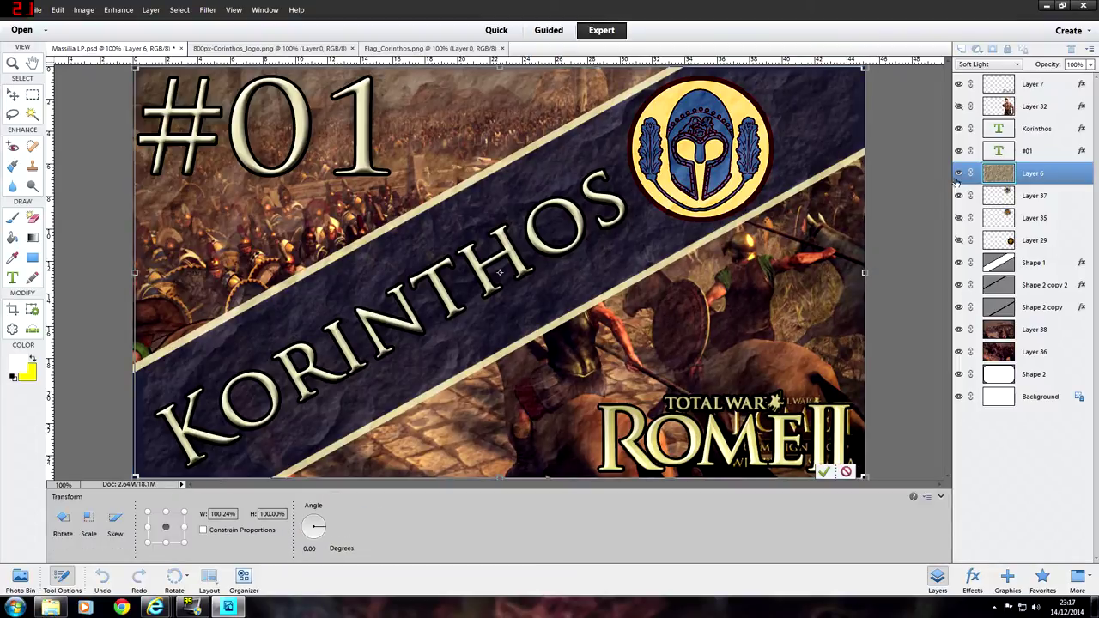
pyautogui.click(822, 472)
pyautogui.click(959, 172)
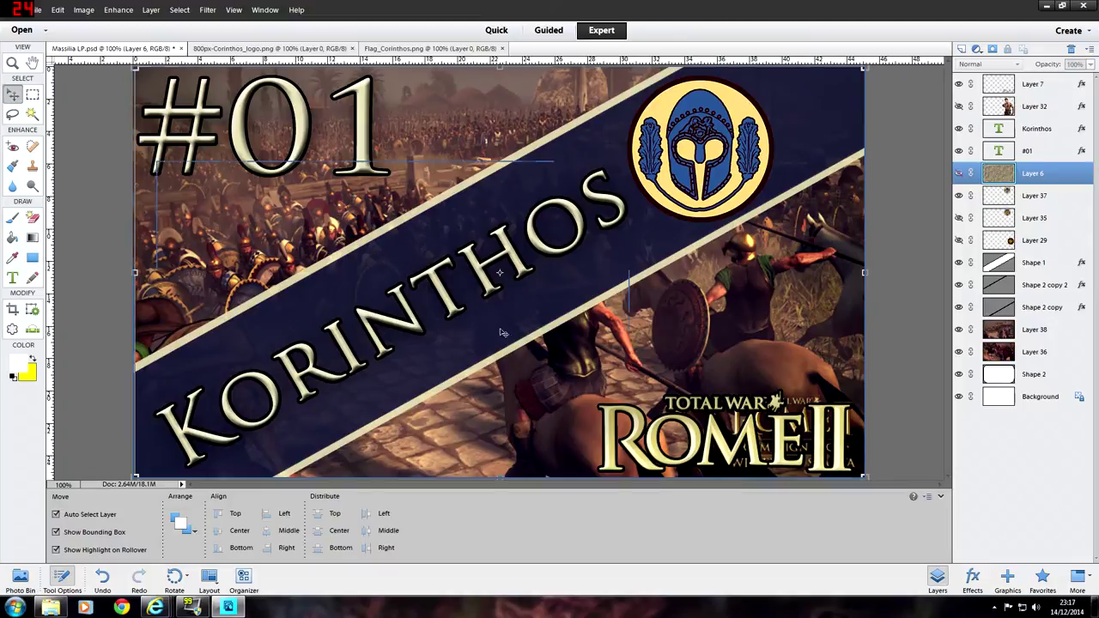
pyautogui.click(910, 205)
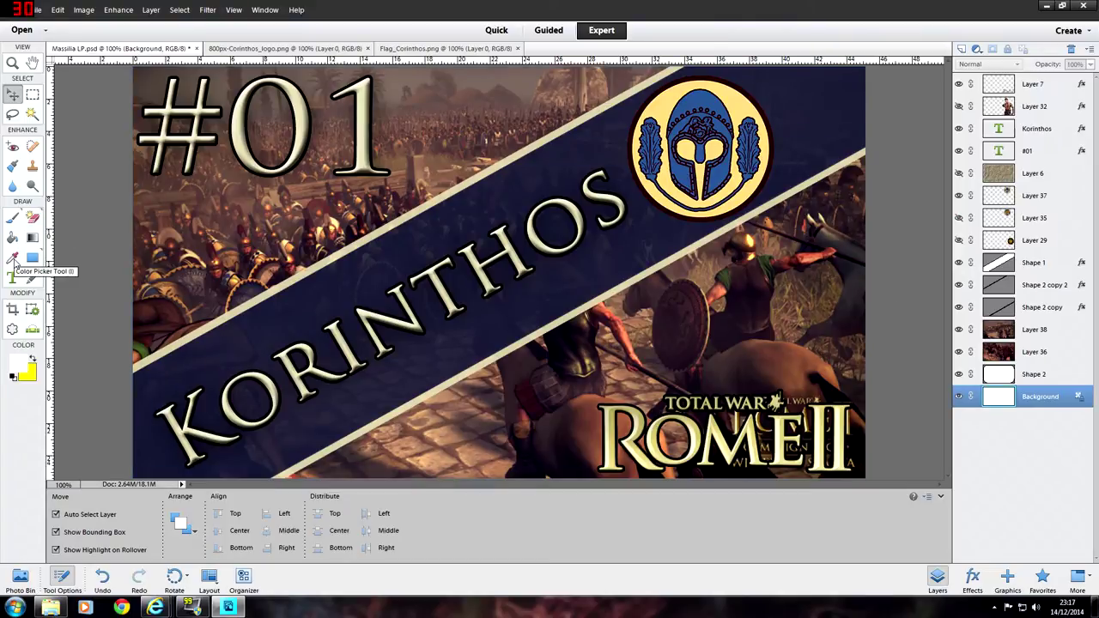
# Step: Sample the pale yellow from the helmet emblem and fill the diagonal banner, Shape 1, with it
pyautogui.click(13, 258)
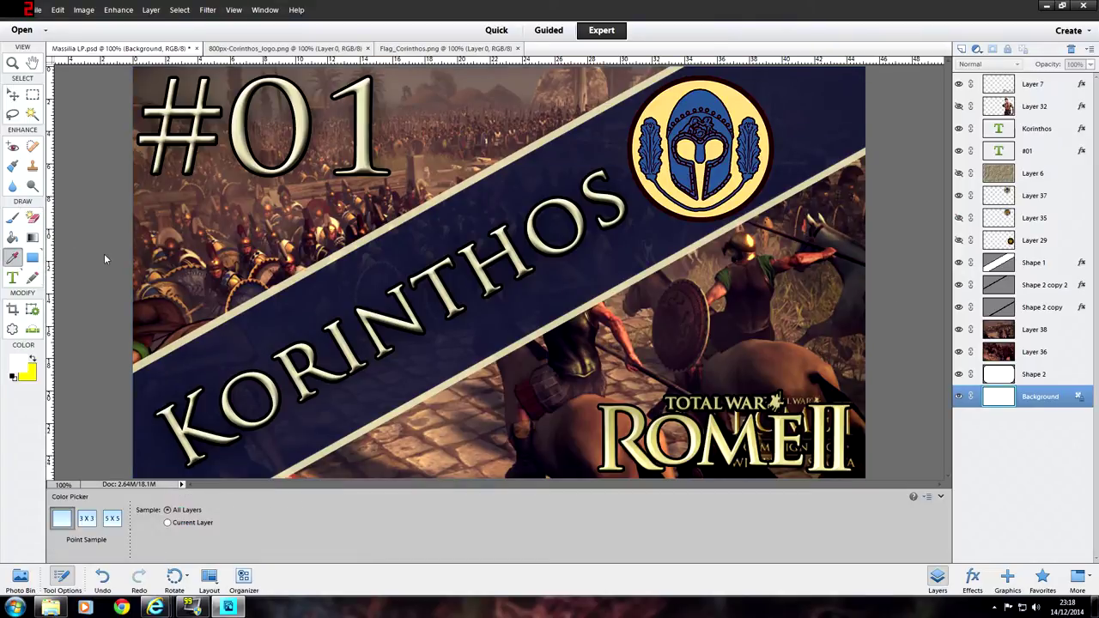
pyautogui.click(665, 154)
pyautogui.click(13, 239)
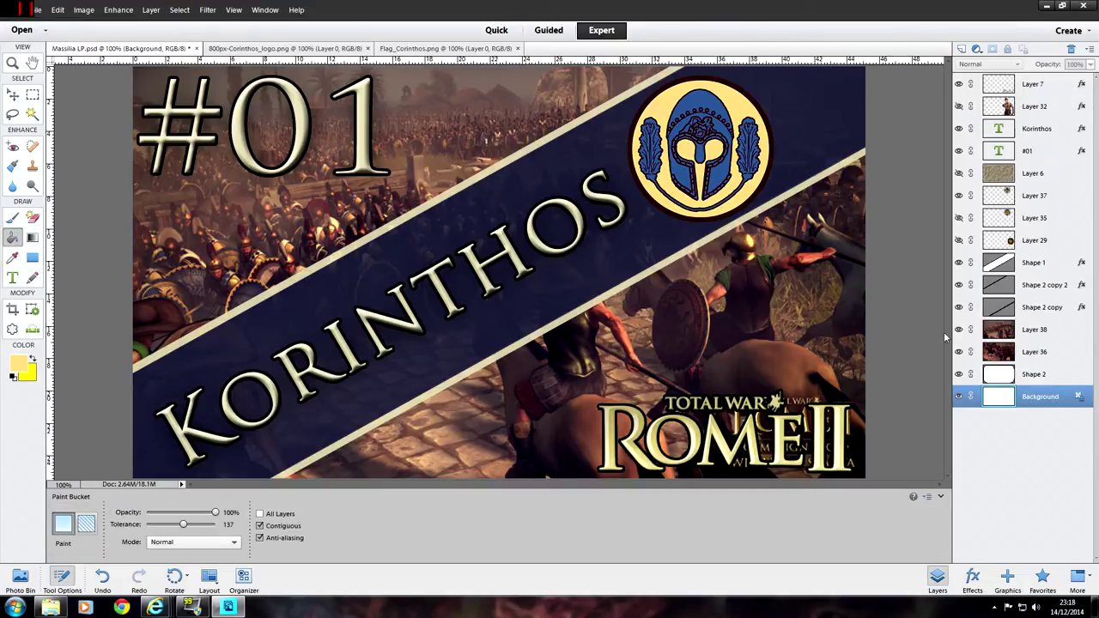
pyautogui.click(995, 262)
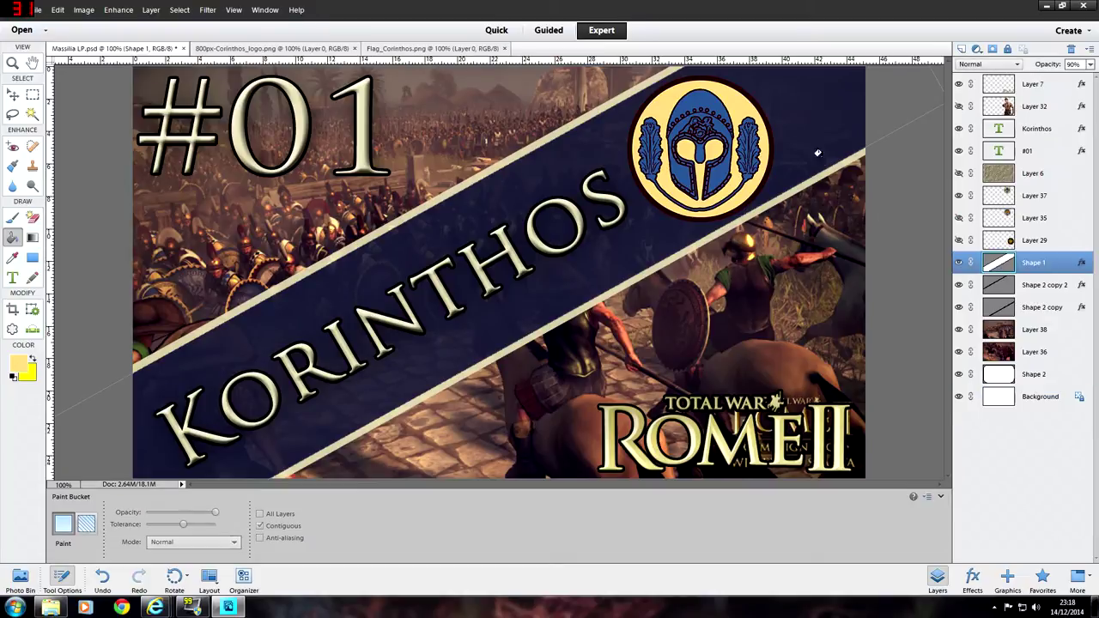
pyautogui.click(494, 276)
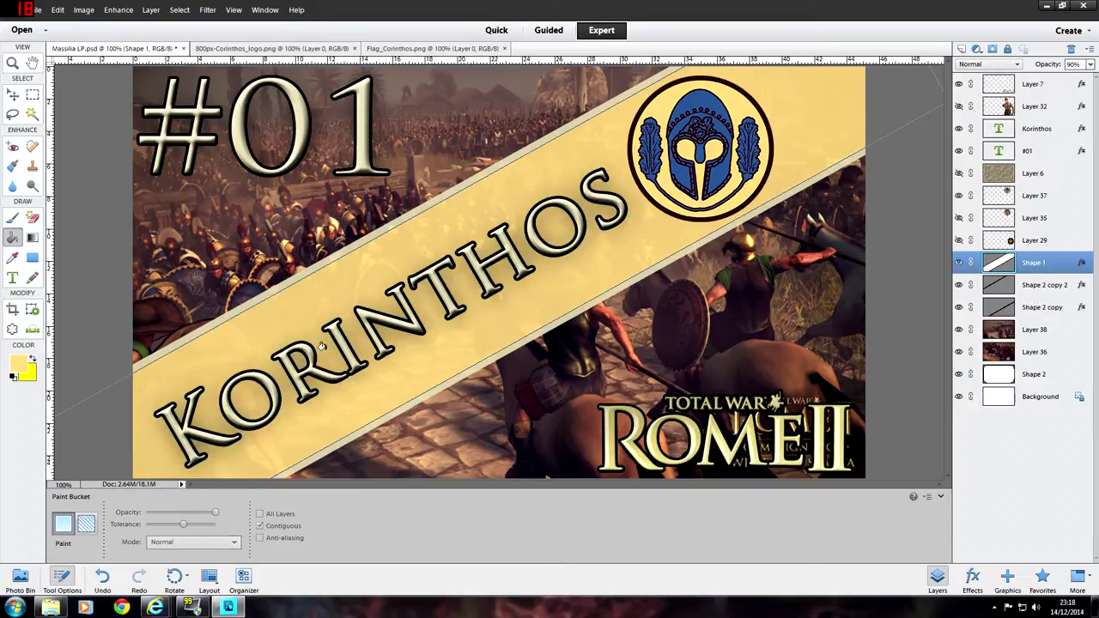
pyautogui.click(14, 96)
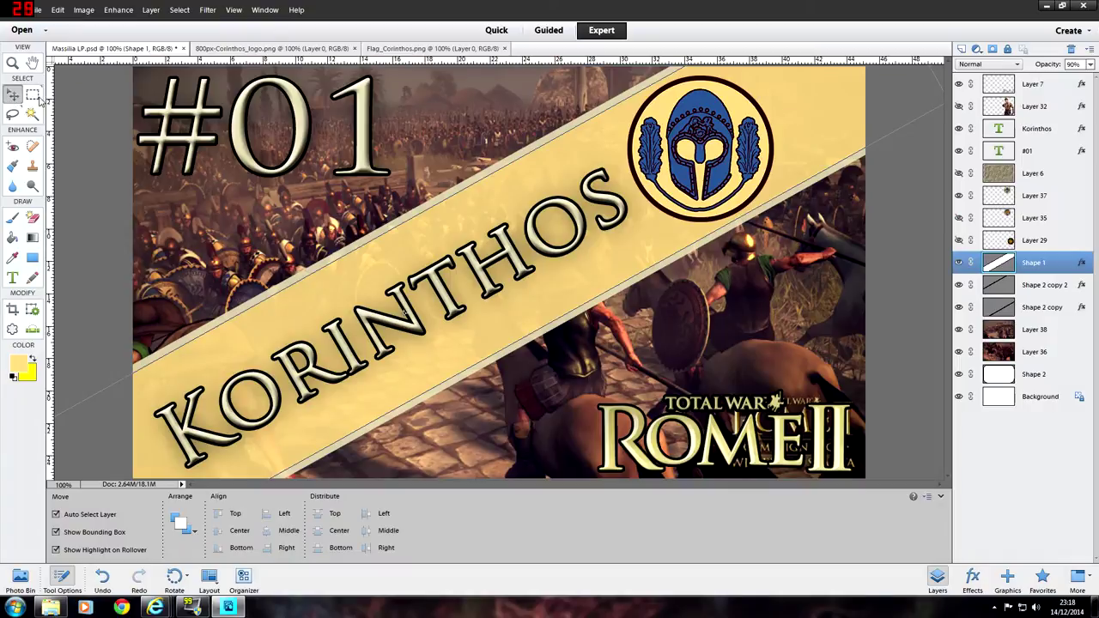
pyautogui.click(72, 109)
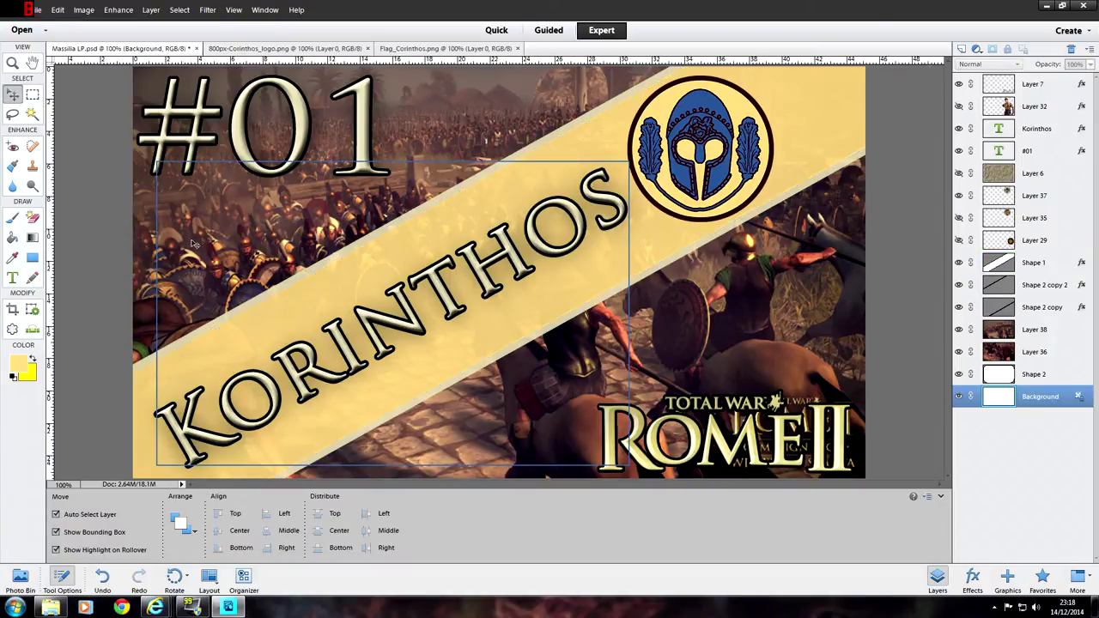
# Step: Recolour the Korinthos title text with the blue 2f5995 sampled from the emblem's helmet
pyautogui.doubleClick(450, 296)
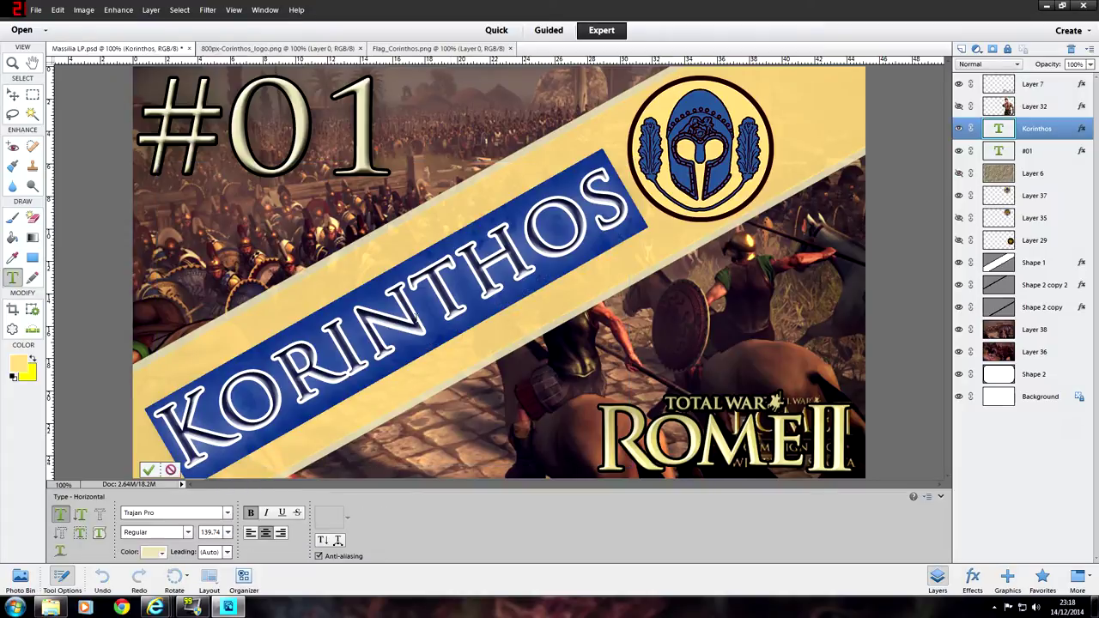
pyautogui.click(157, 551)
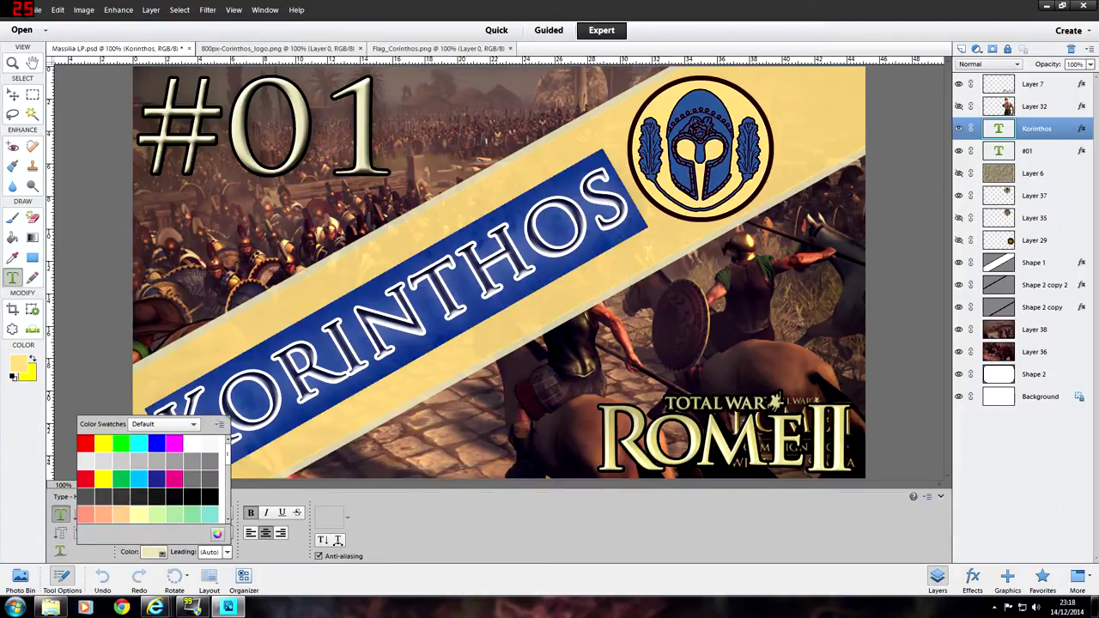
pyautogui.click(215, 536)
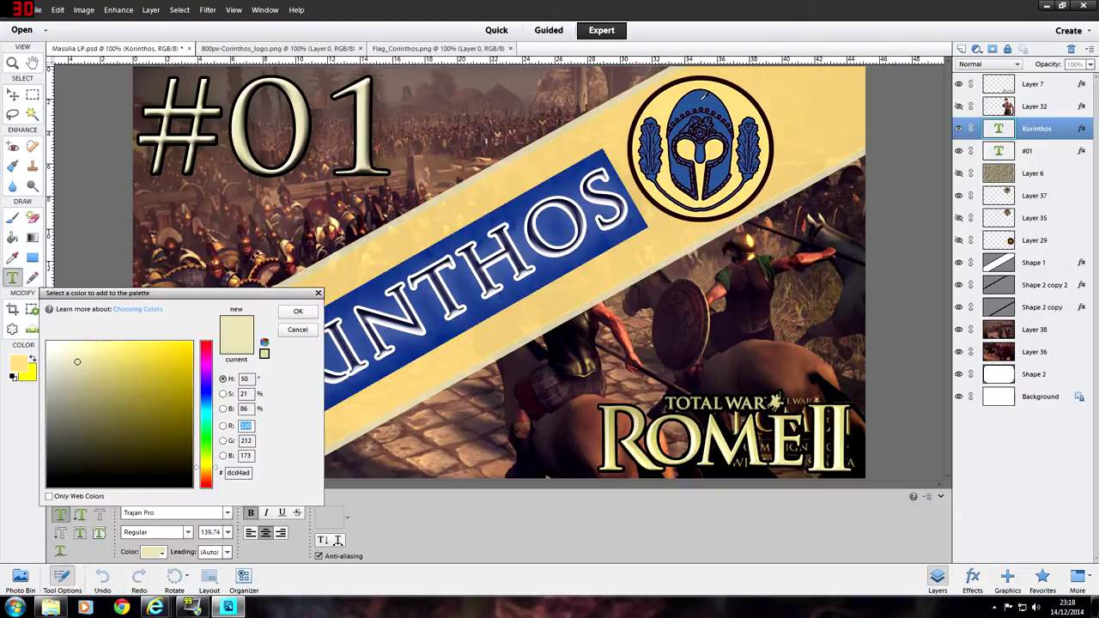
pyautogui.click(699, 100)
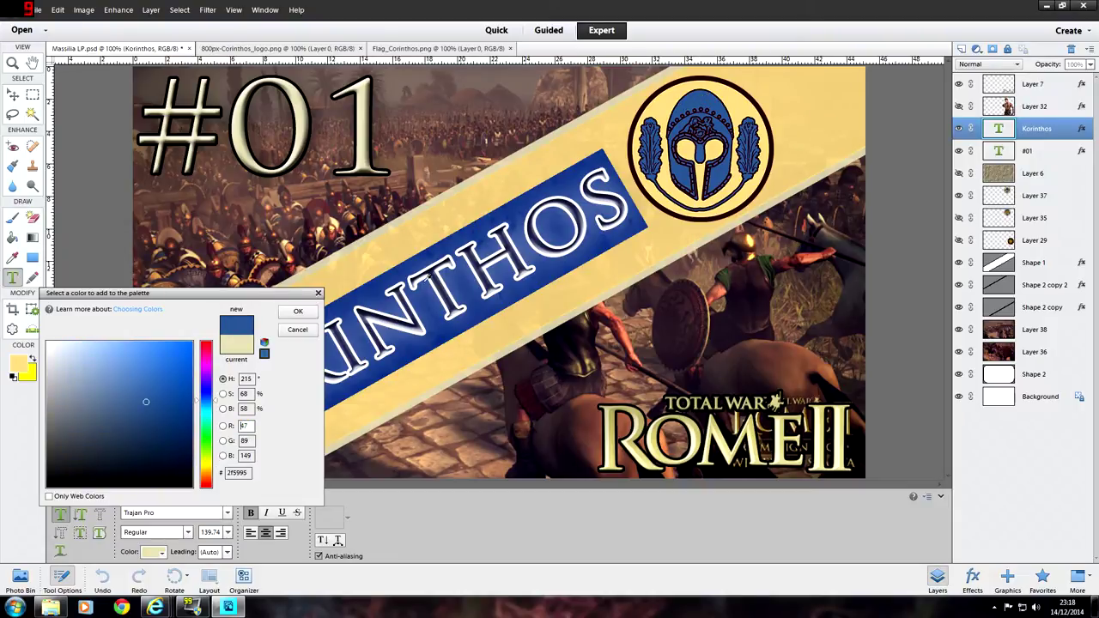
pyautogui.click(298, 312)
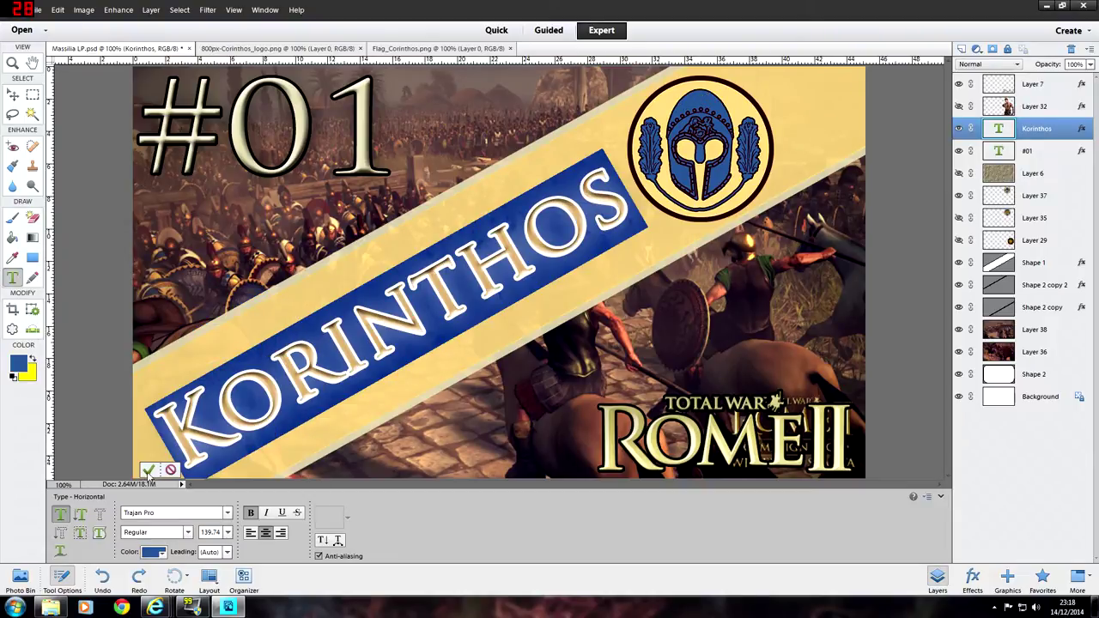
pyautogui.click(147, 470)
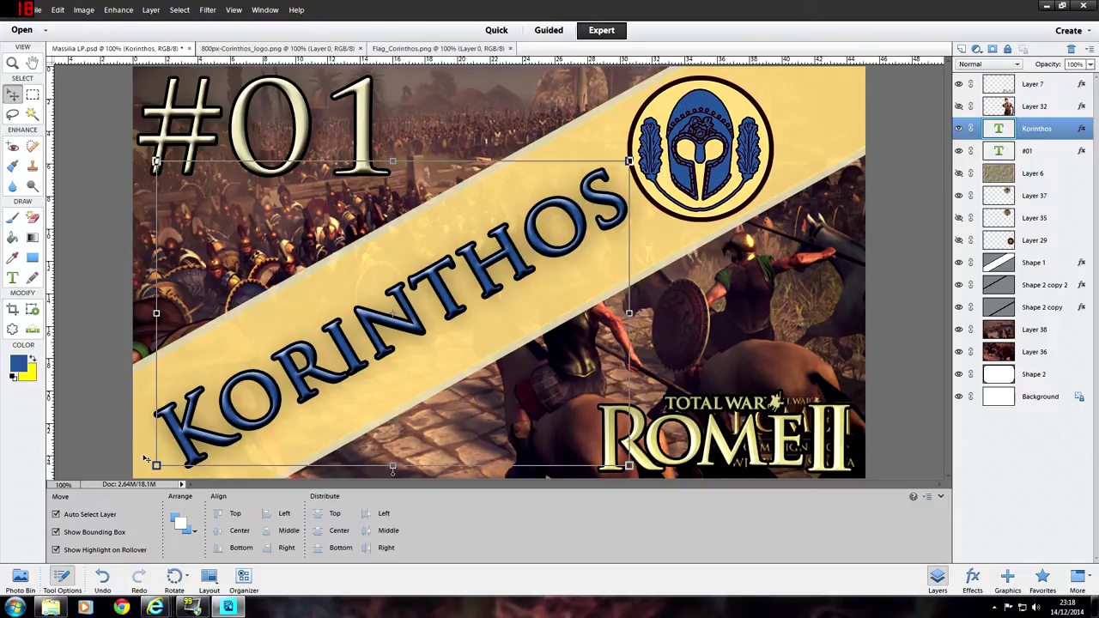
pyautogui.click(109, 413)
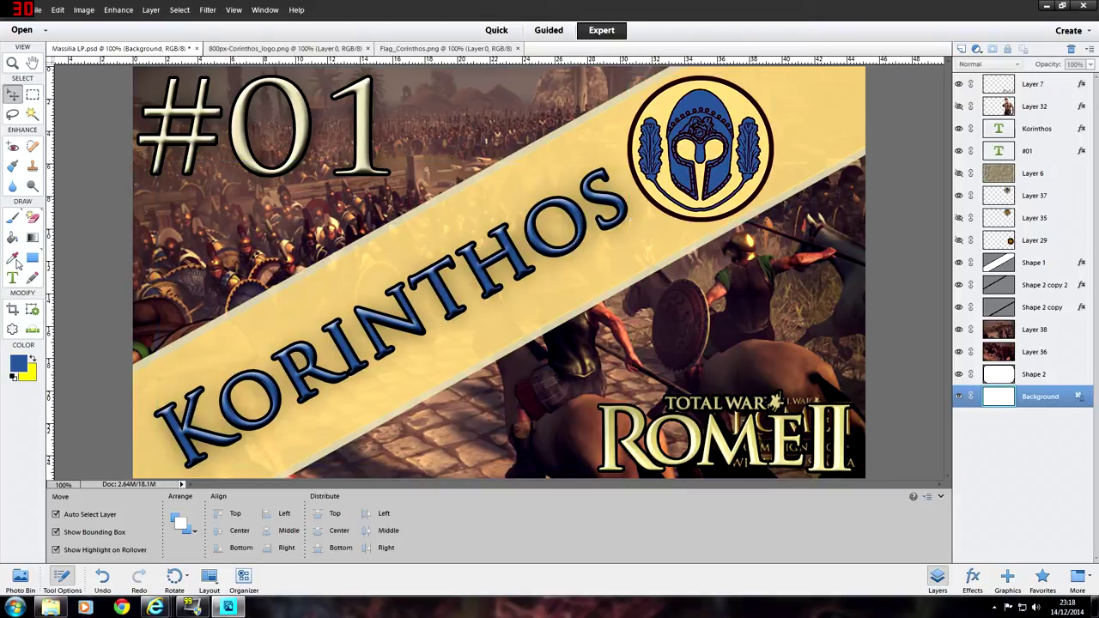
# Step: Sample the emblem ring's dark colour and fill both banner border stripes, Shape 2 copy 2 and Shape 2 copy, with it
pyautogui.click(12, 256)
pyautogui.click(651, 199)
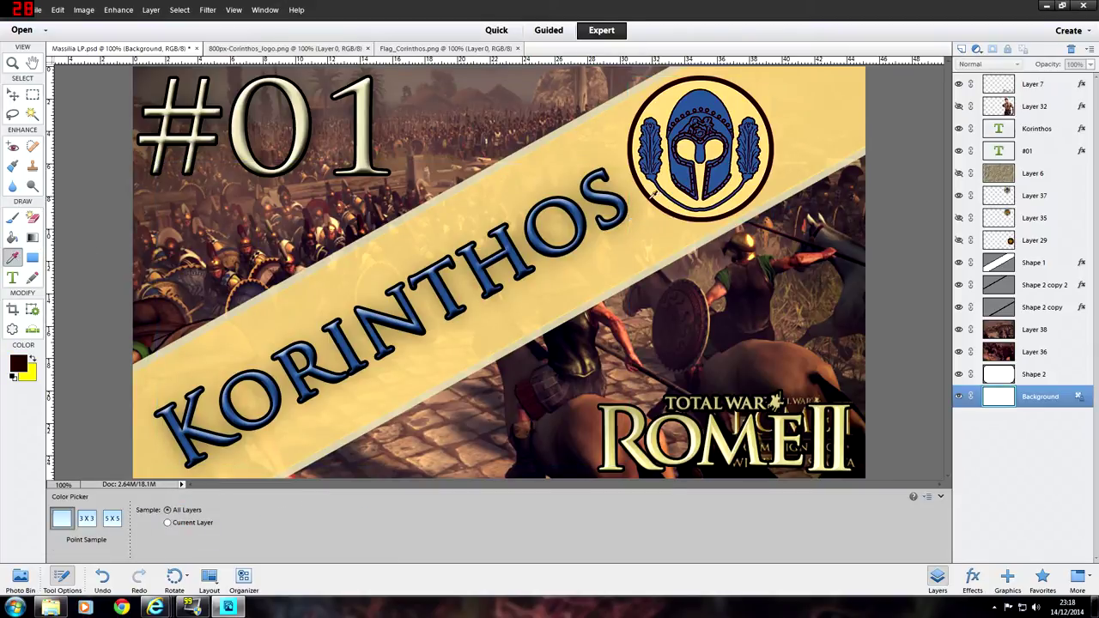
pyautogui.click(14, 240)
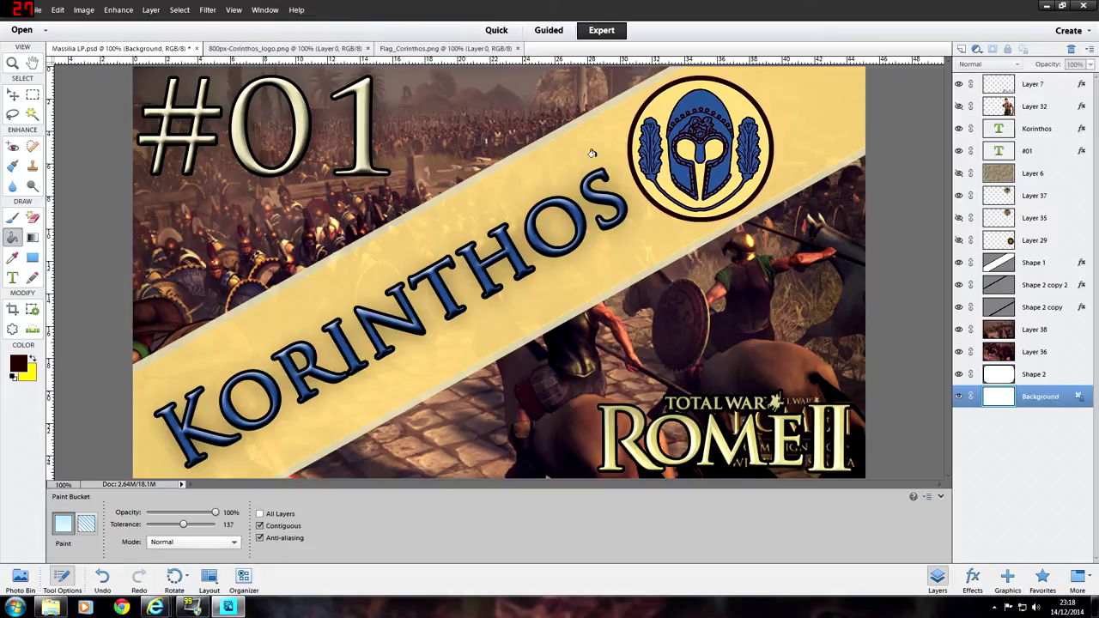
pyautogui.click(1017, 287)
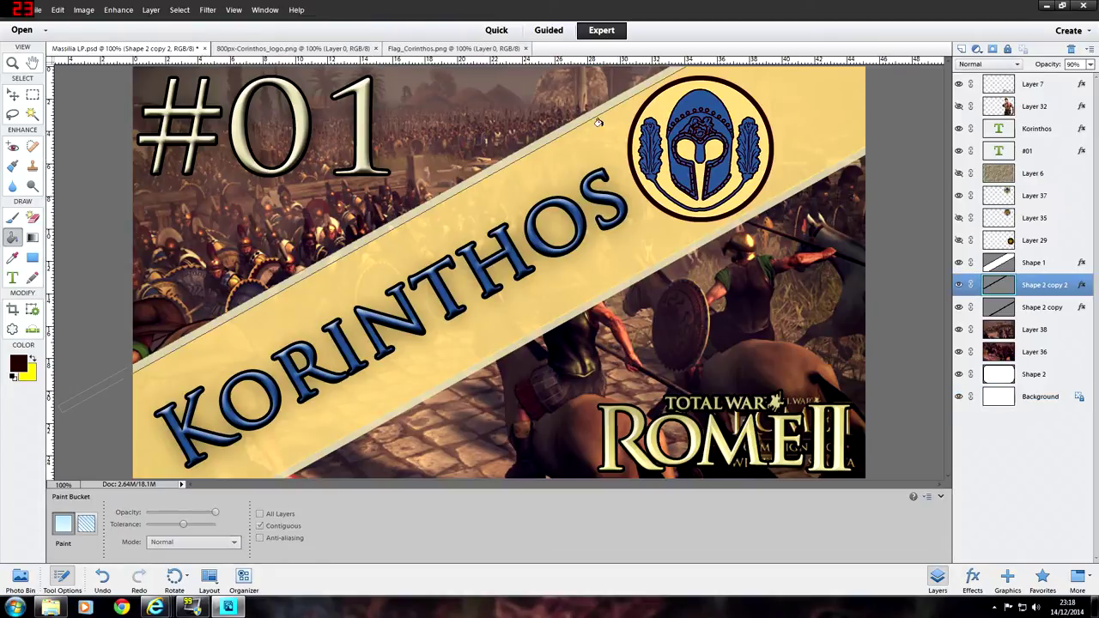
pyautogui.click(807, 189)
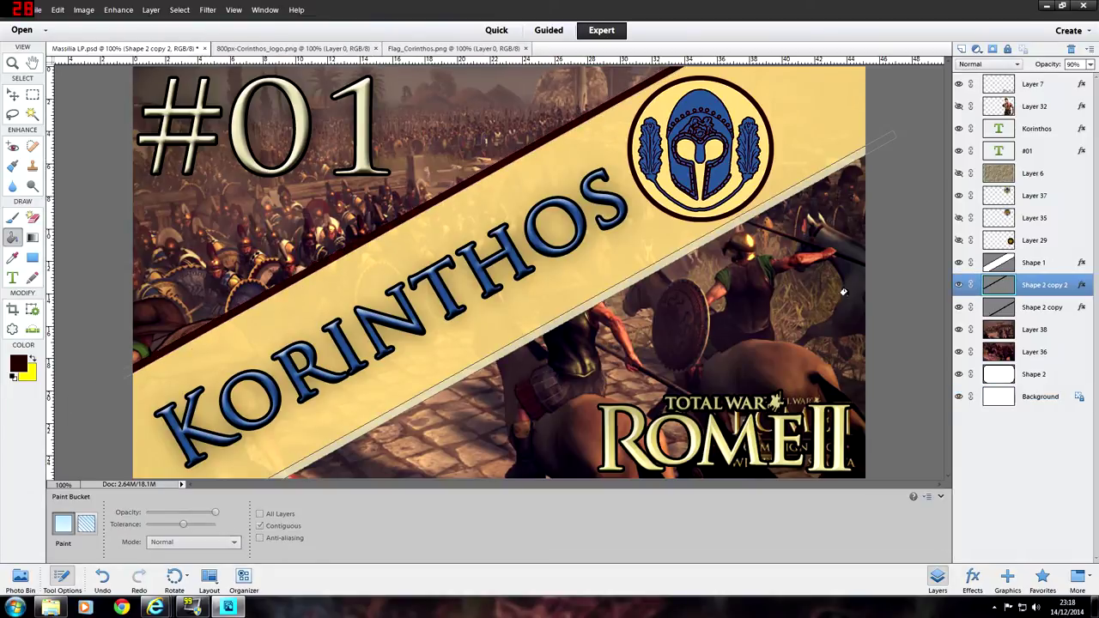
pyautogui.click(1017, 309)
pyautogui.click(731, 212)
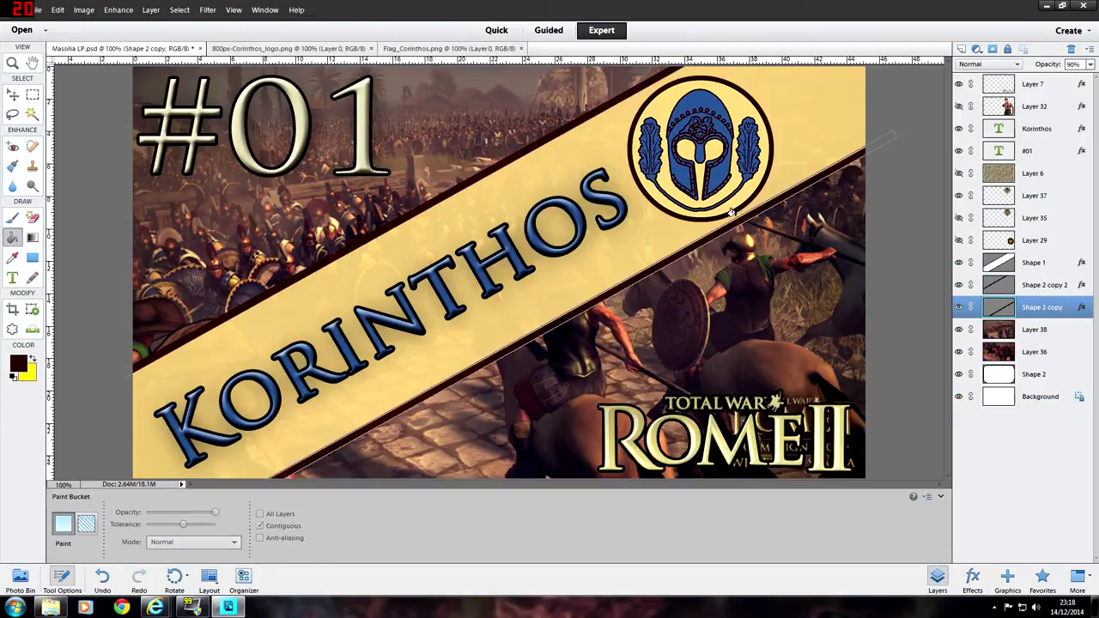
pyautogui.click(13, 95)
pyautogui.click(568, 220)
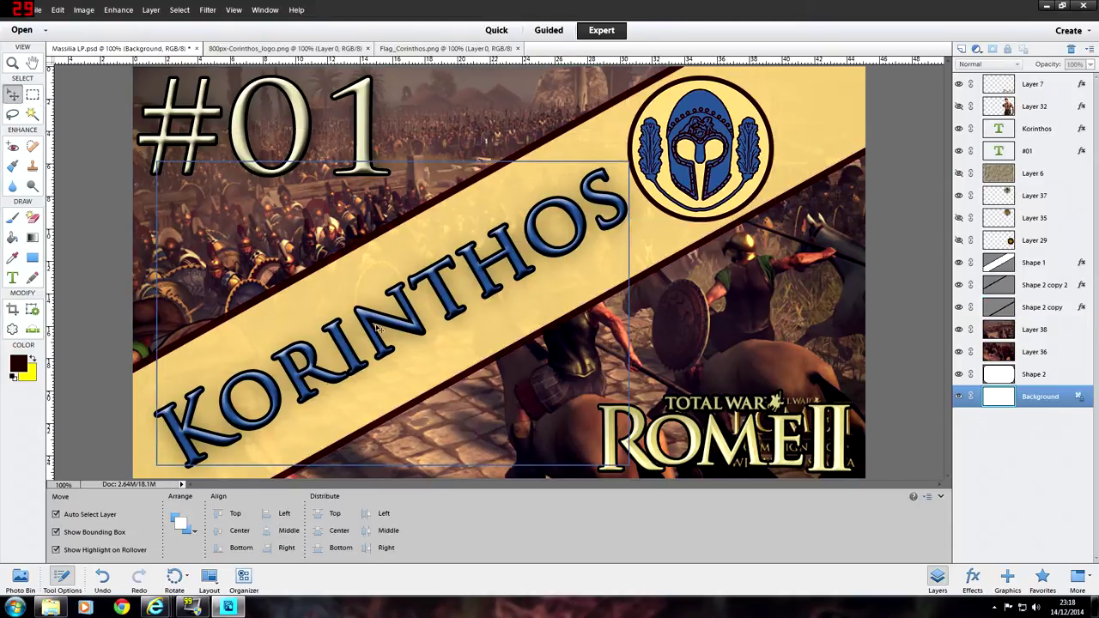
# Step: Try the Viking-Normal font on the Korinthos title
pyautogui.doubleClick(477, 286)
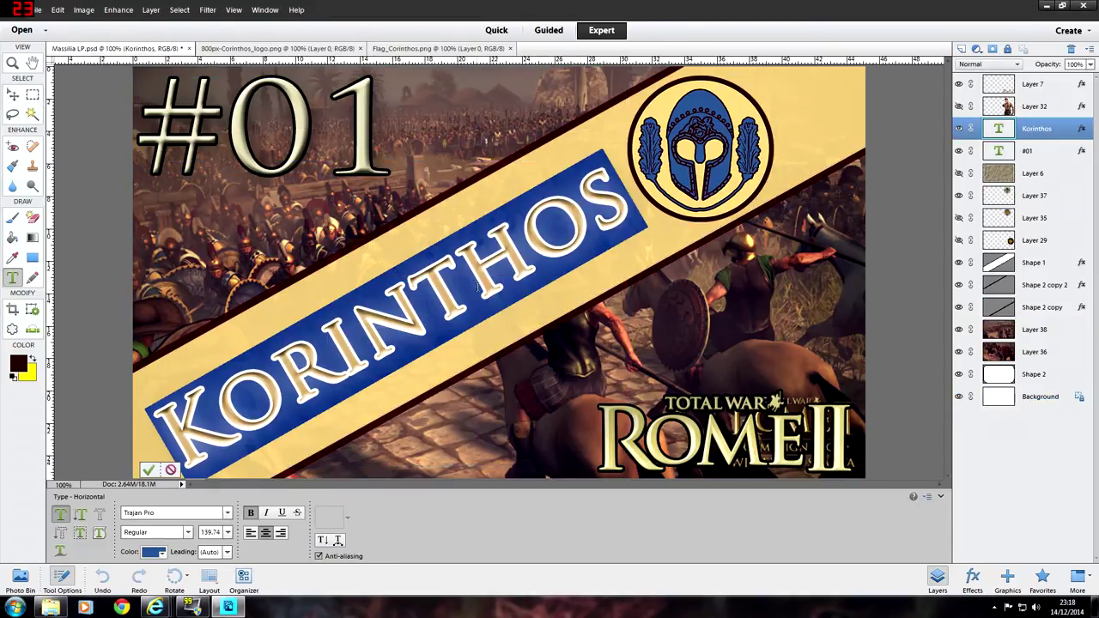
pyautogui.click(228, 513)
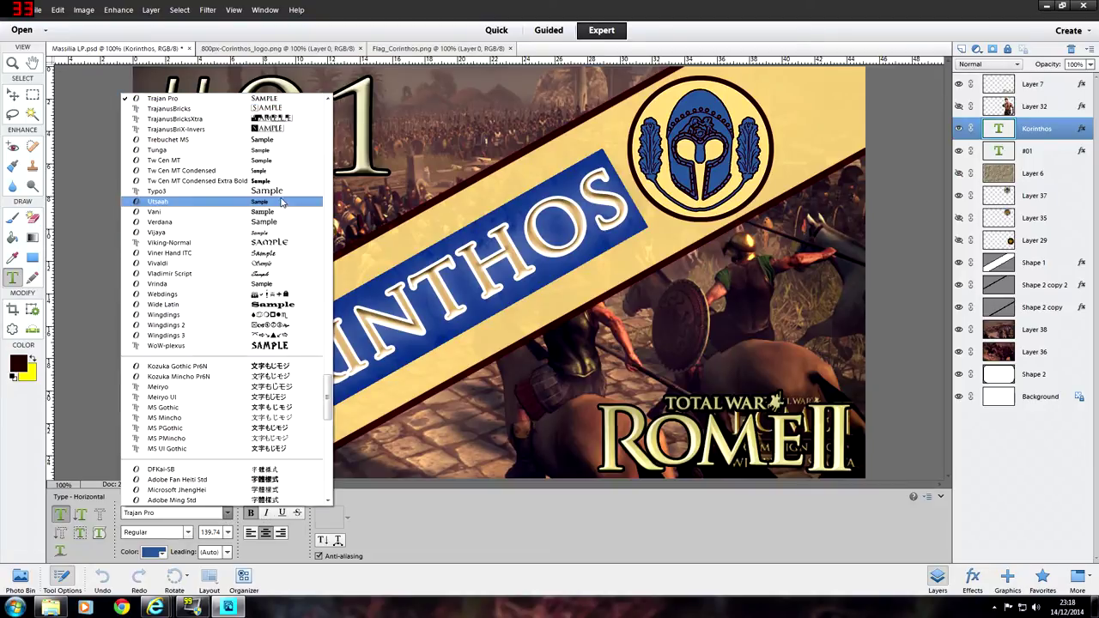
pyautogui.click(201, 244)
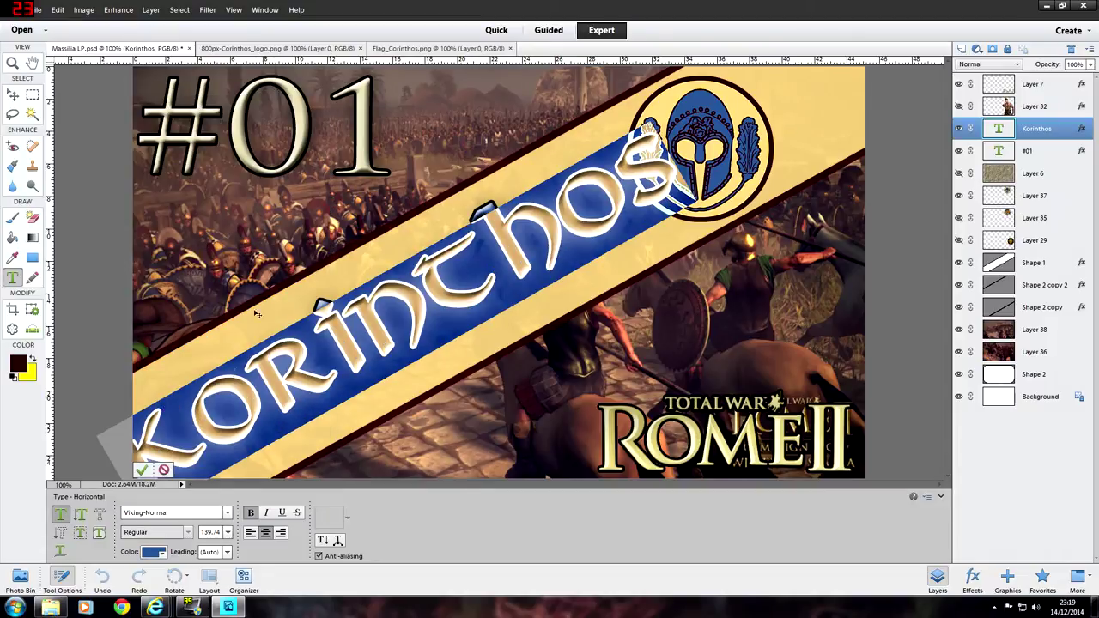
pyautogui.click(141, 470)
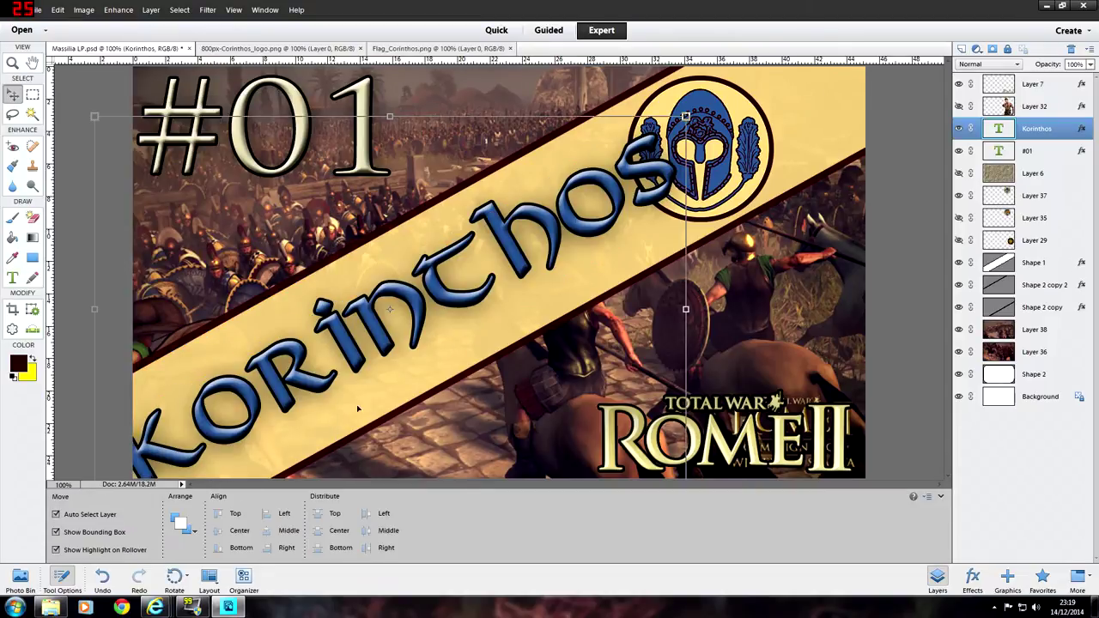
# Step: Try the Postino Std font on the Korinthos title
pyautogui.doubleClick(554, 248)
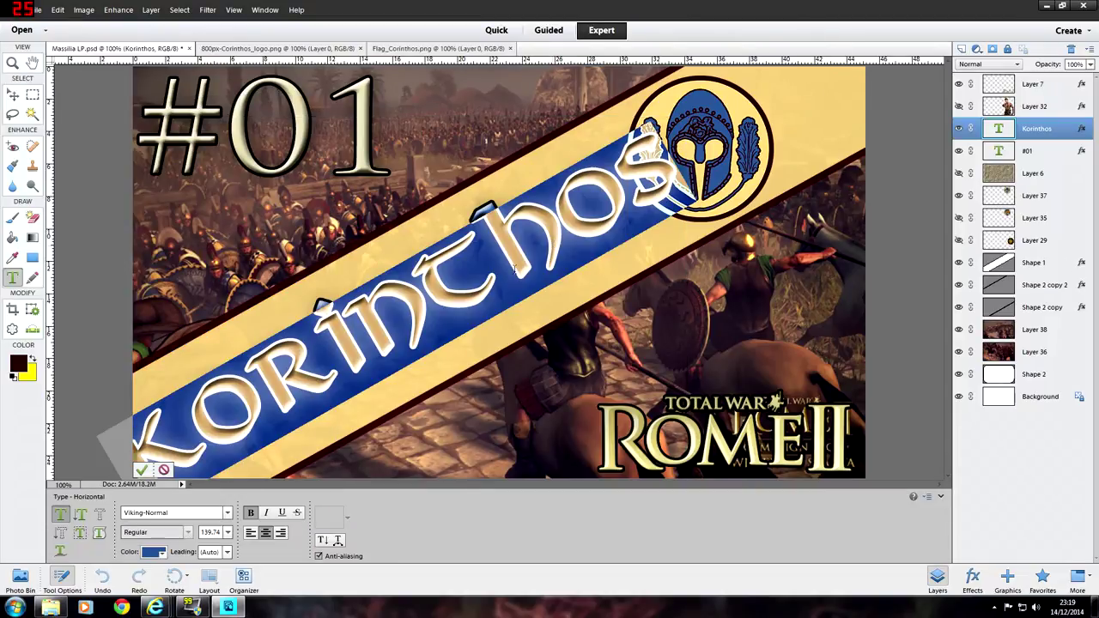
pyautogui.click(228, 514)
pyautogui.moveTo(328, 403); pyautogui.dragTo(346, 350)
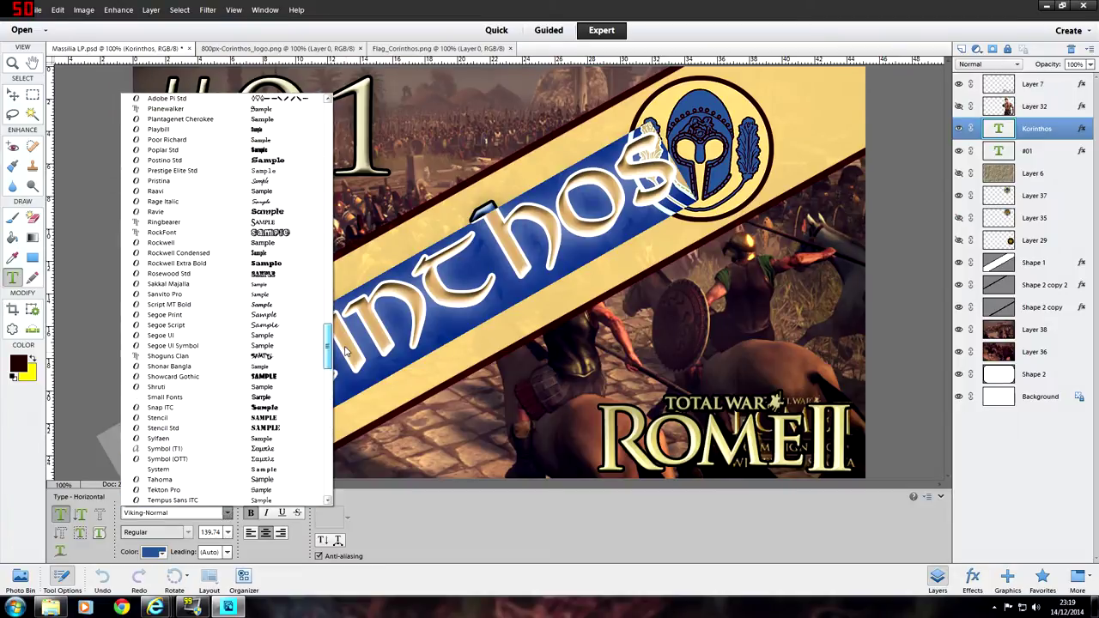
pyautogui.click(268, 160)
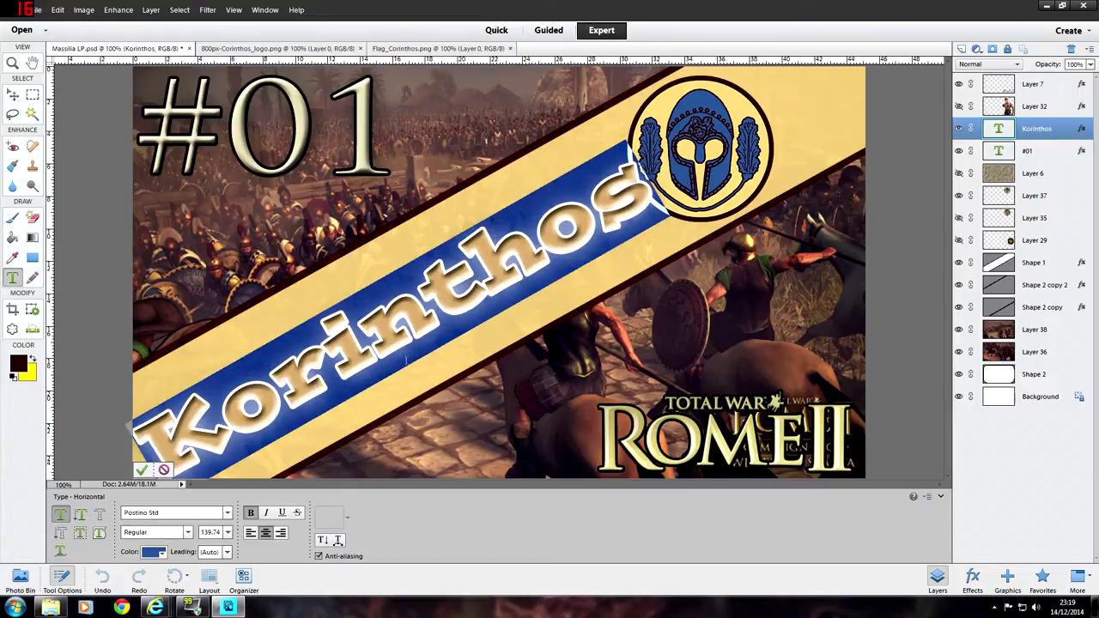
pyautogui.click(142, 469)
pyautogui.press('v')
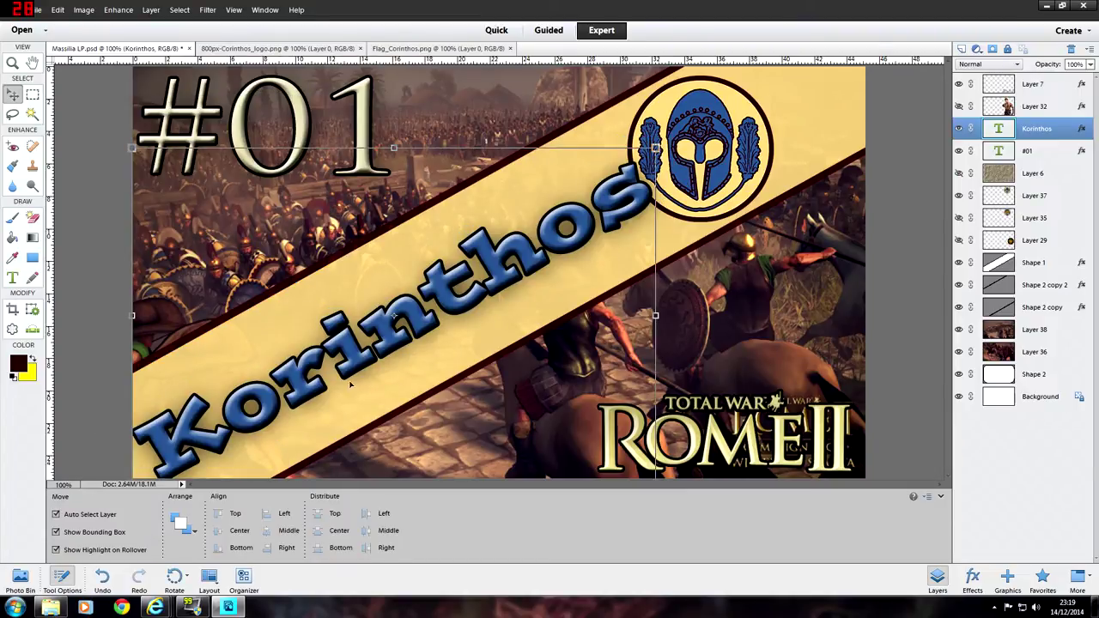
# Step: Set the Korinthos title's font to Rockwell
pyautogui.doubleClick(461, 307)
pyautogui.hotkey('ctrl', 'a')
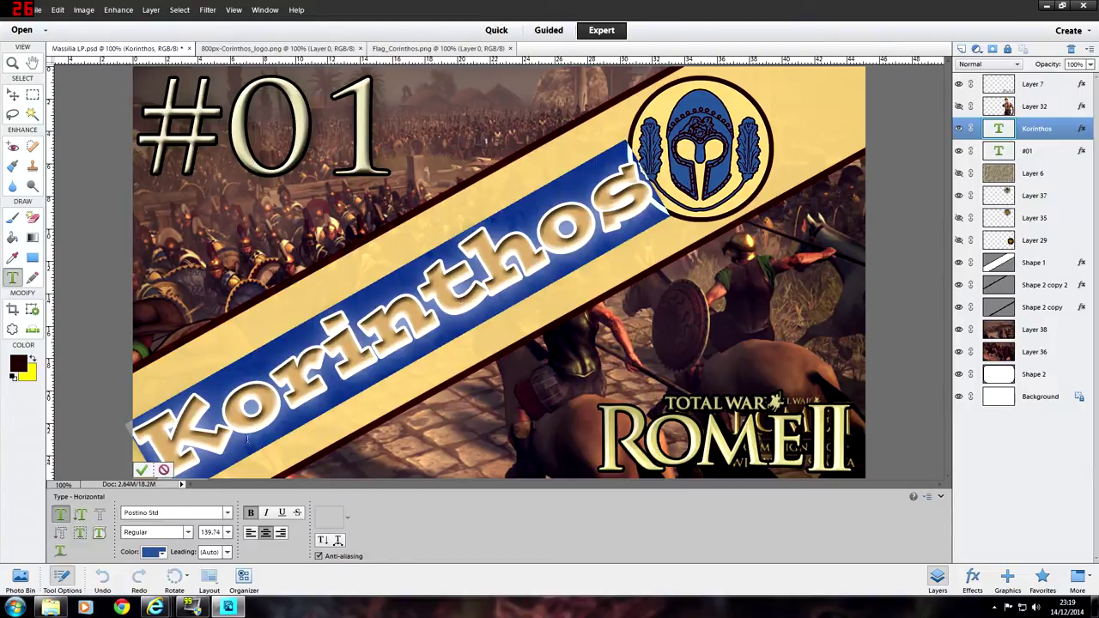
pyautogui.click(227, 513)
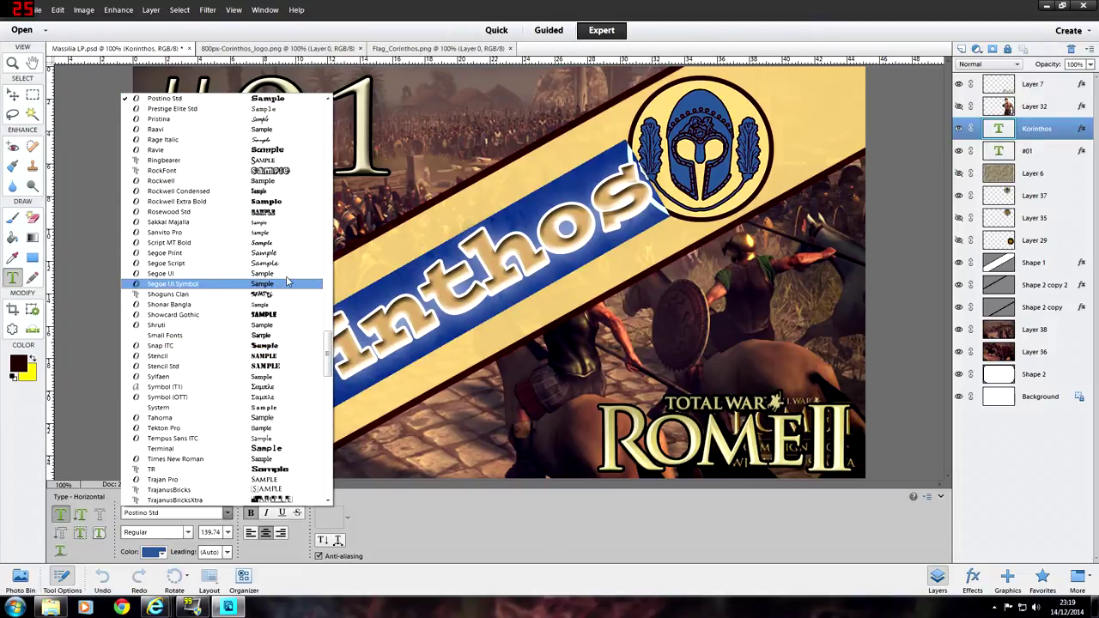
pyautogui.click(257, 180)
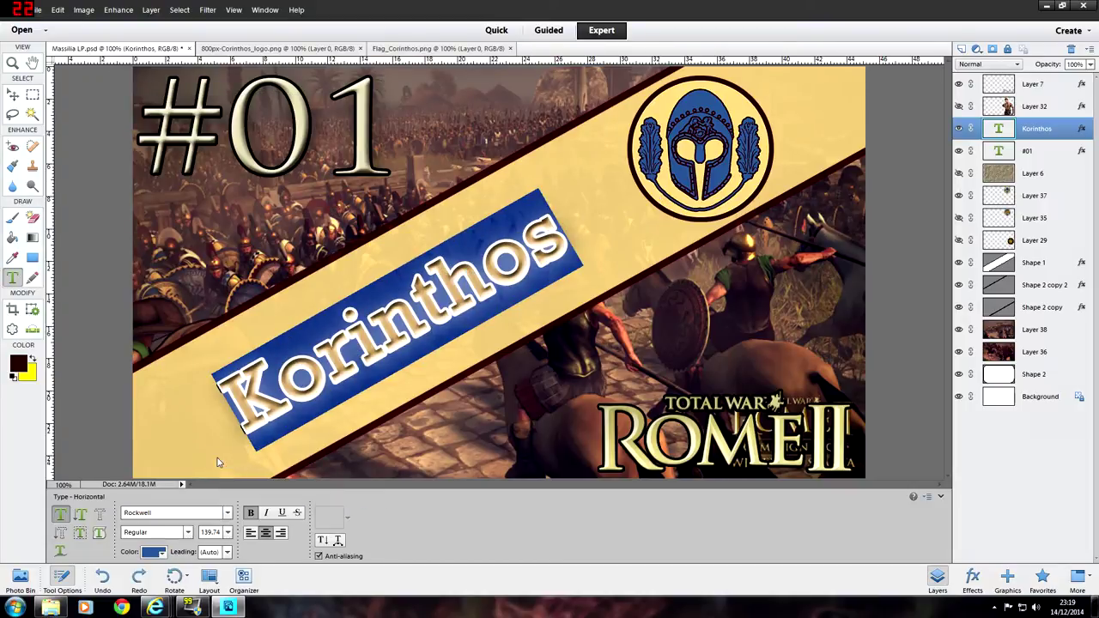
pyautogui.click(214, 459)
# Step: Scale the Korinthos title proportionally to about 140% and position it along the banner between its lower end and the emblem
pyautogui.press('v')
pyautogui.moveTo(565, 200); pyautogui.dragTo(768, 73)
pyautogui.moveTo(575, 219); pyautogui.dragTo(490, 269)
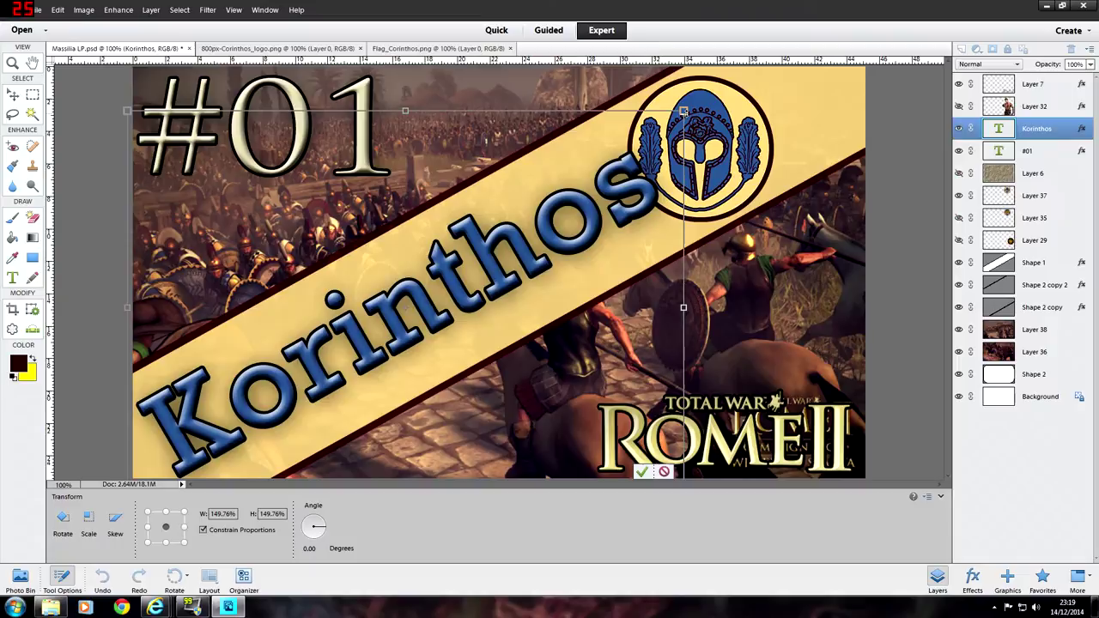
pyautogui.moveTo(683, 111); pyautogui.dragTo(646, 136)
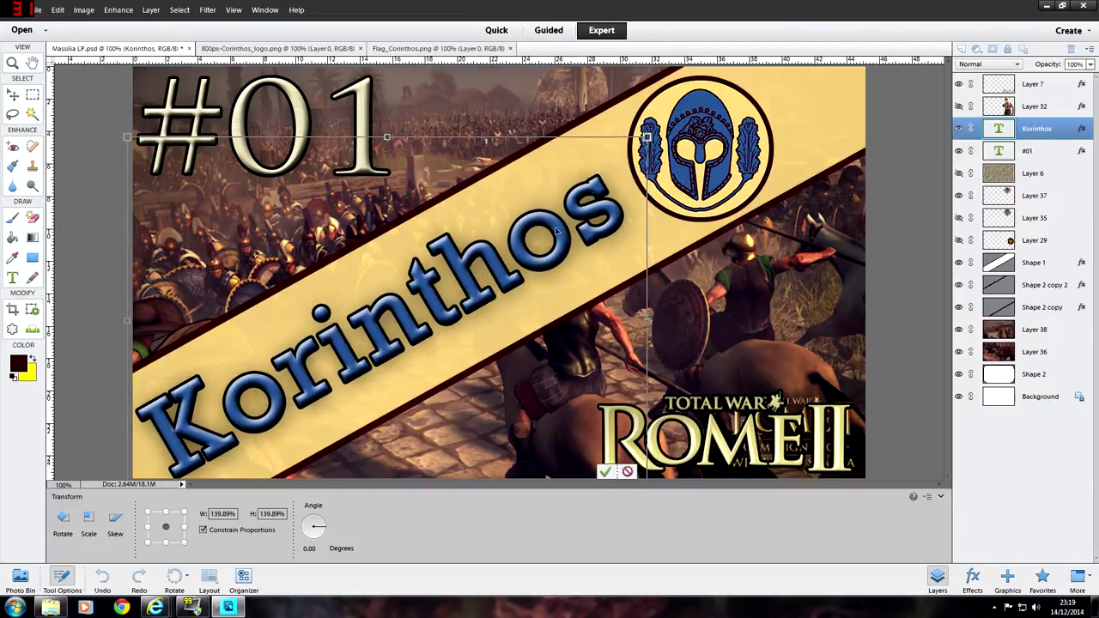
pyautogui.moveTo(530, 248); pyautogui.dragTo(537, 246)
pyautogui.click(613, 473)
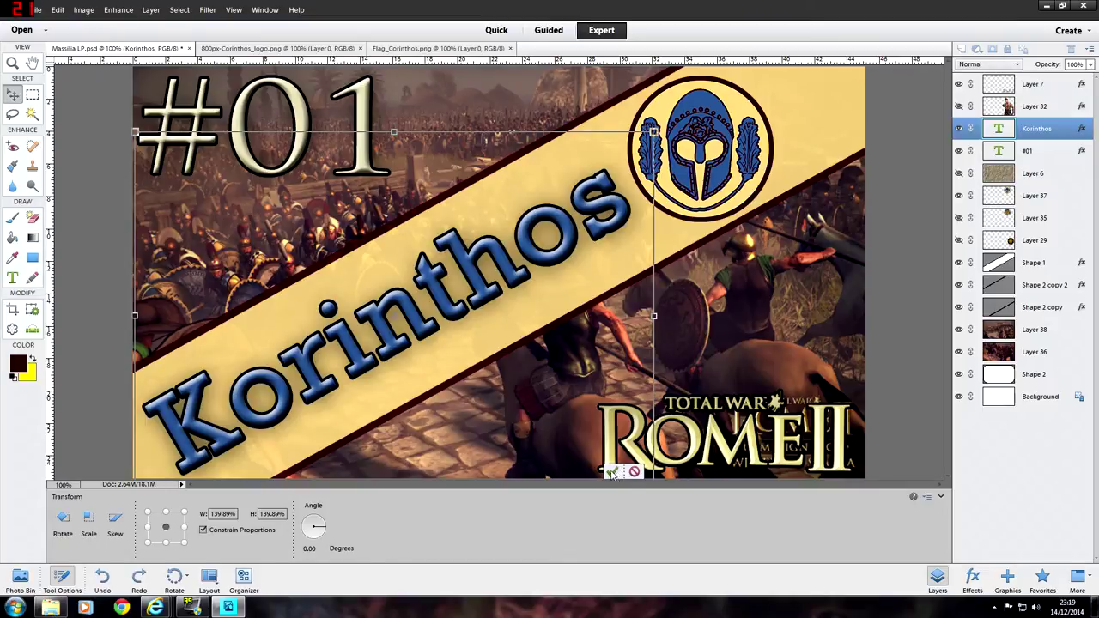
pyautogui.click(901, 118)
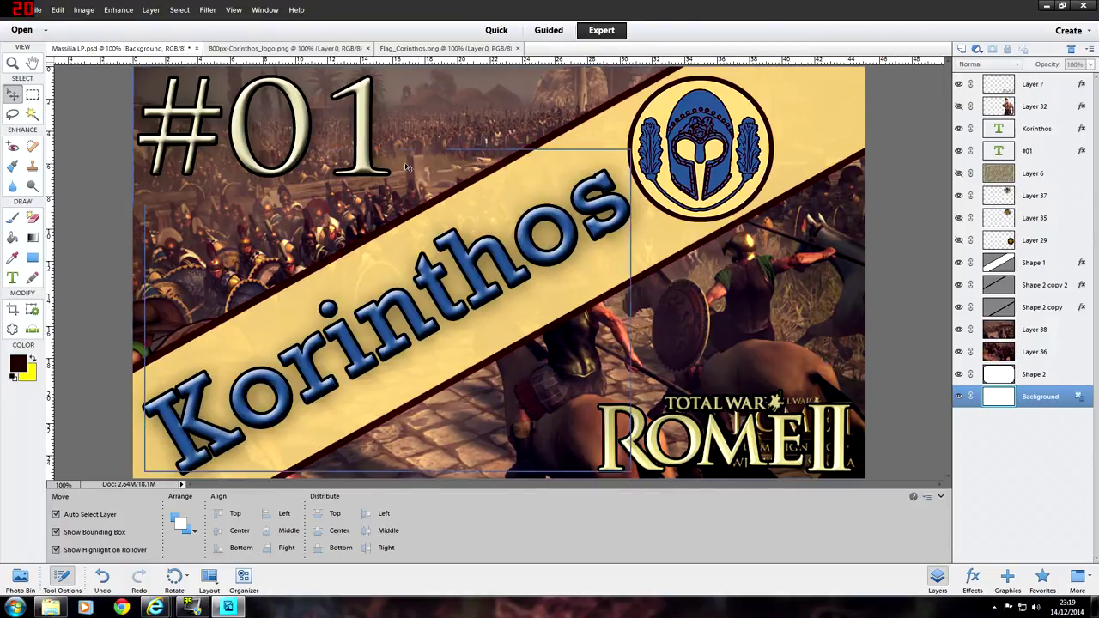
# Step: Recolour the #01 text with blue 2f5995 sampled from the emblem's helmet
pyautogui.doubleClick(361, 135)
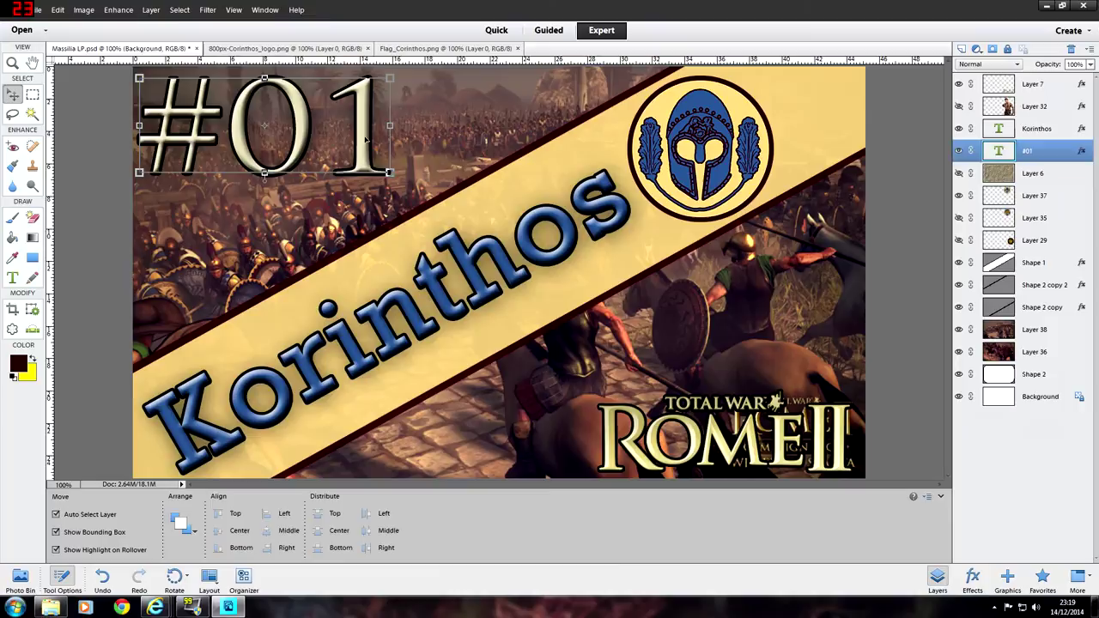
pyautogui.click(20, 366)
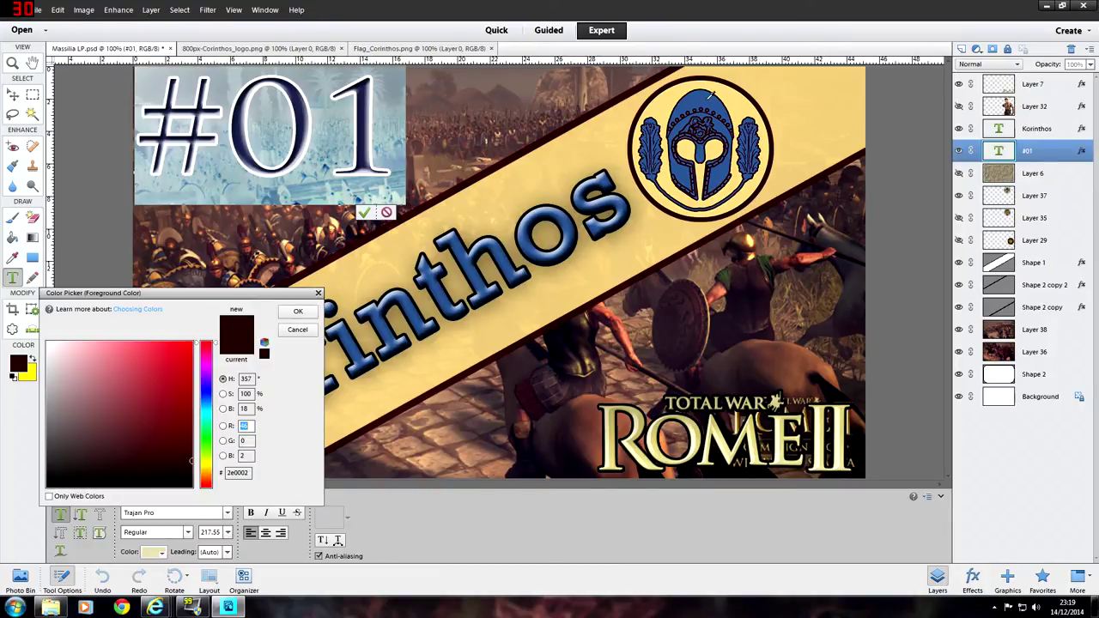
pyautogui.click(703, 98)
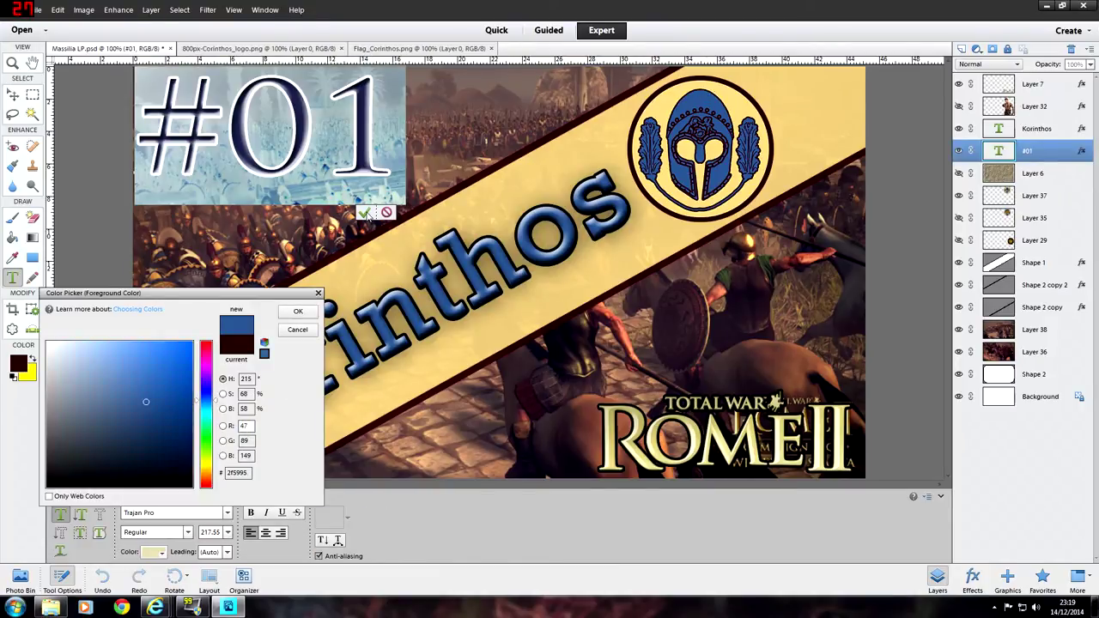
pyautogui.click(298, 311)
pyautogui.click(364, 212)
pyautogui.press('v')
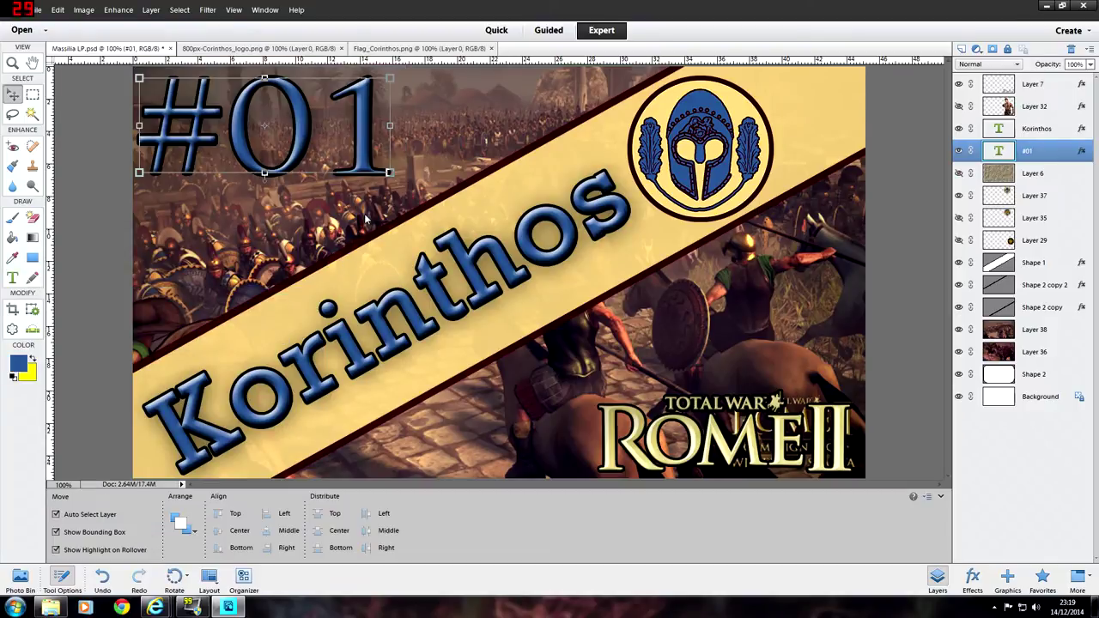
pyautogui.click(110, 210)
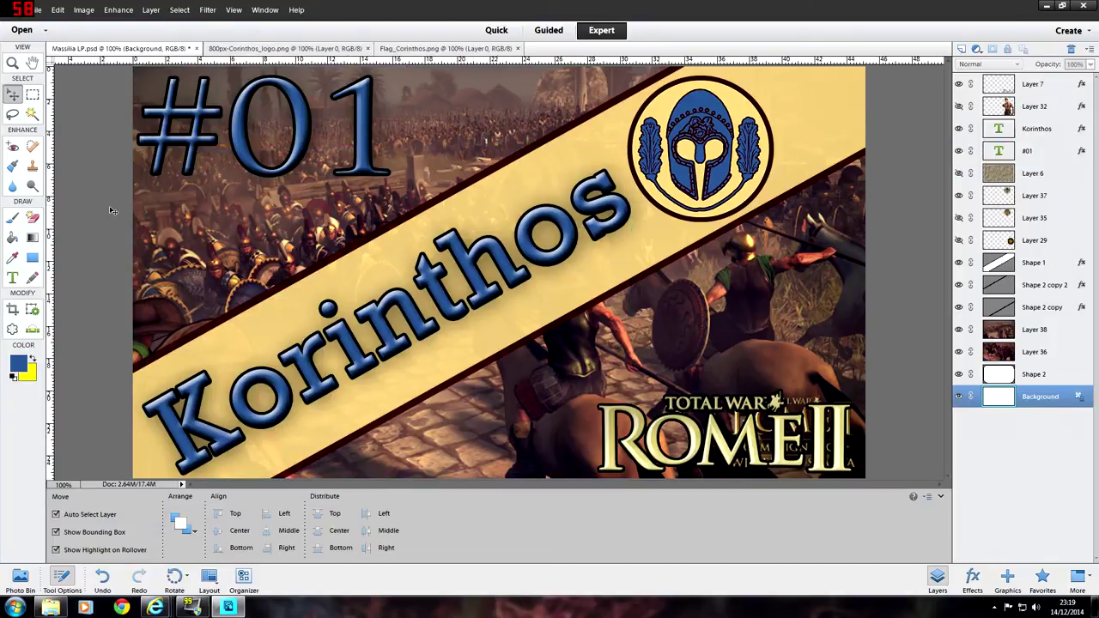
# Step: Fill the diagonal banner, Shape 1, with the blue foreground colour using the Paint Bucket
pyautogui.click(13, 237)
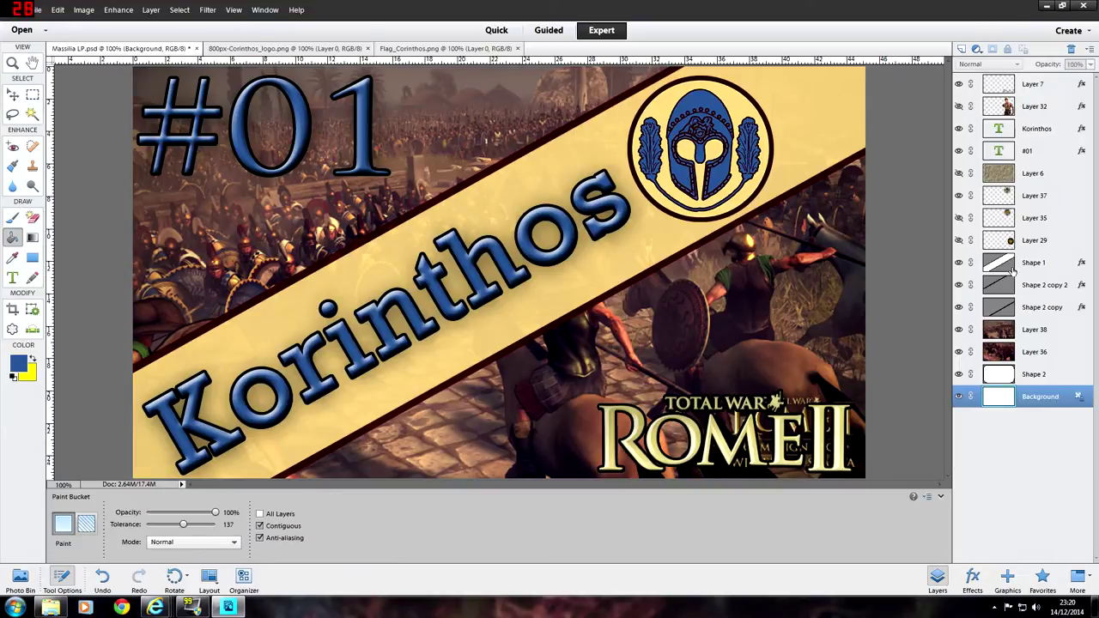
pyautogui.click(1011, 262)
pyautogui.click(635, 233)
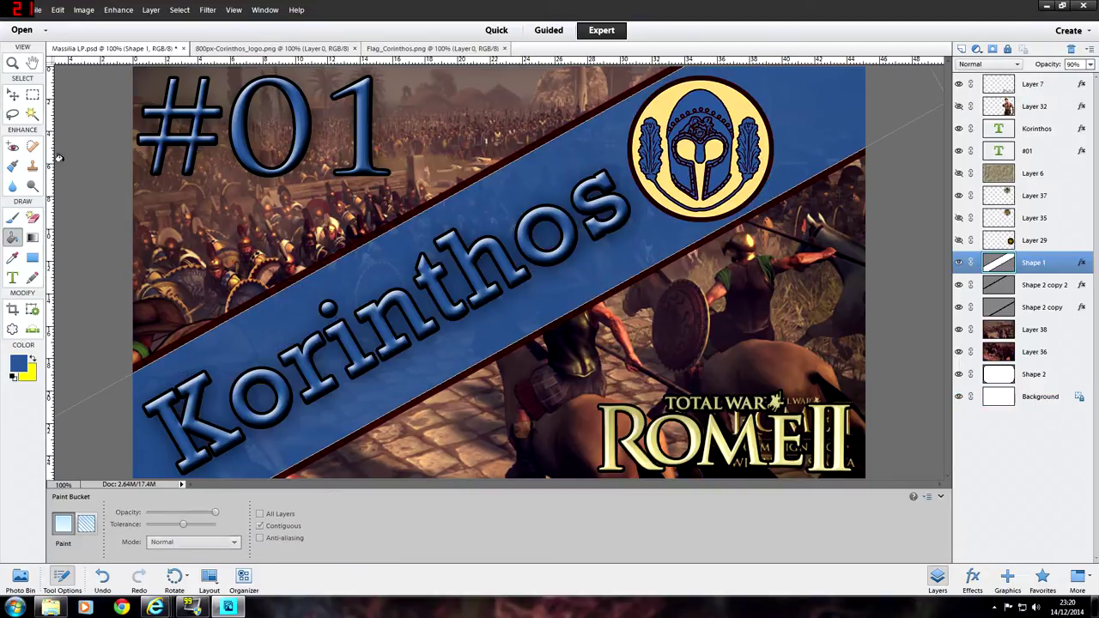
# Step: Recolour the Korinthos title with the pale yellow f6d27c sampled from the emblem
pyautogui.click(15, 98)
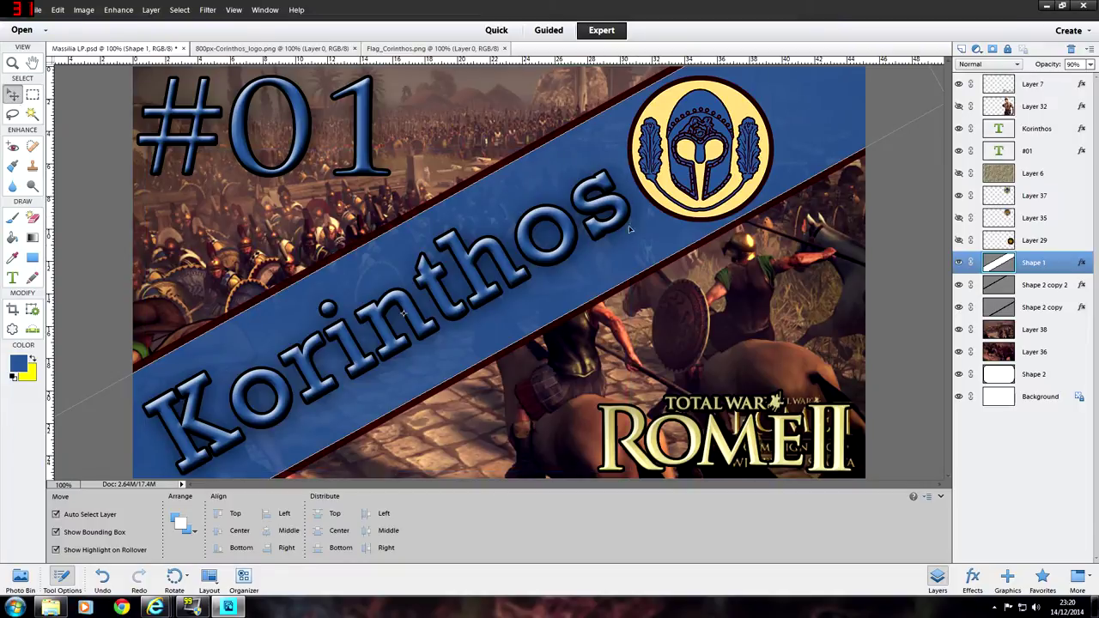
pyautogui.doubleClick(558, 219)
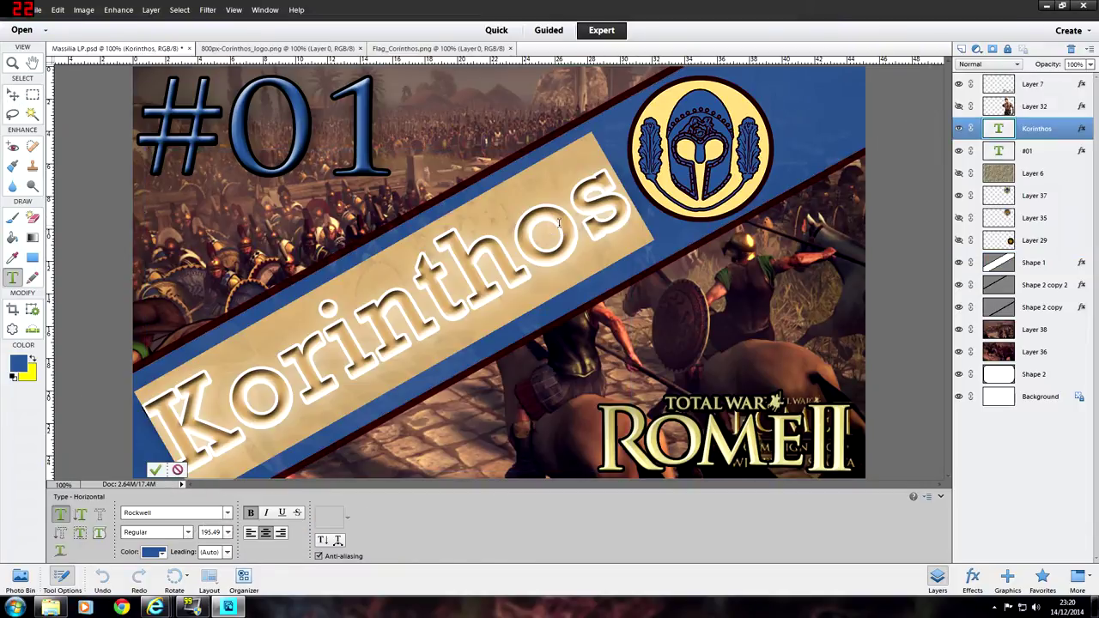
pyautogui.click(16, 365)
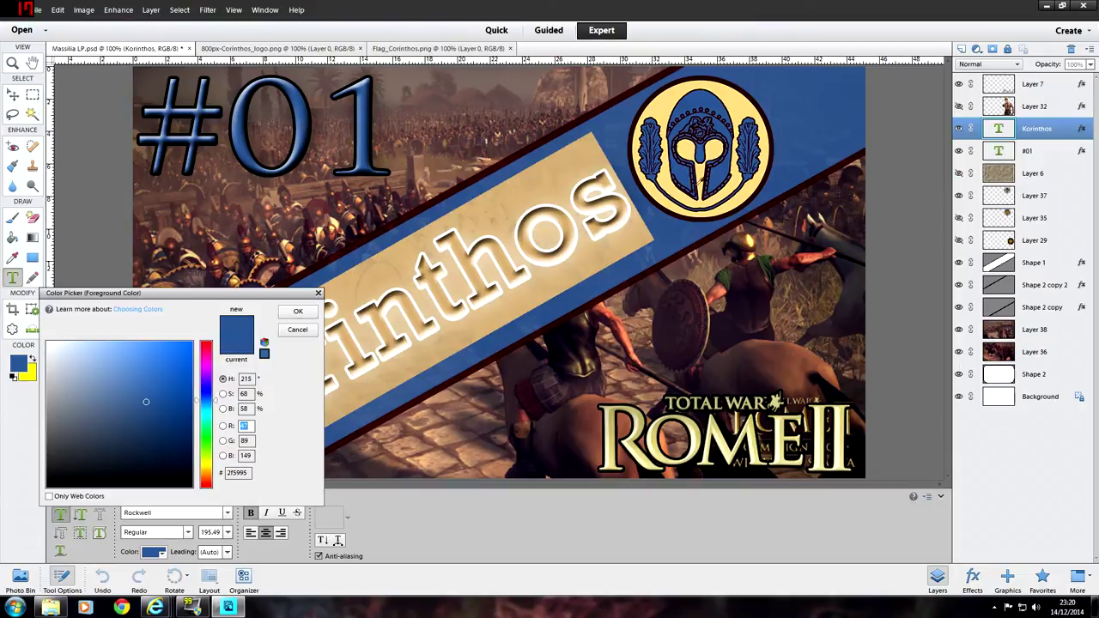
pyautogui.click(691, 146)
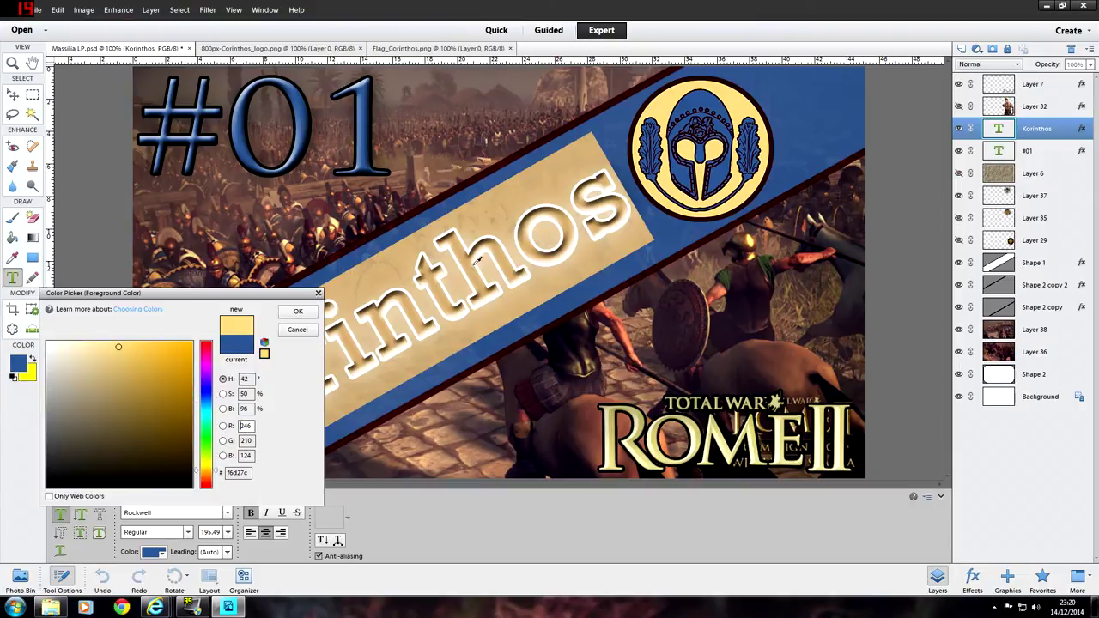
pyautogui.click(302, 317)
pyautogui.click(155, 471)
pyautogui.press('v')
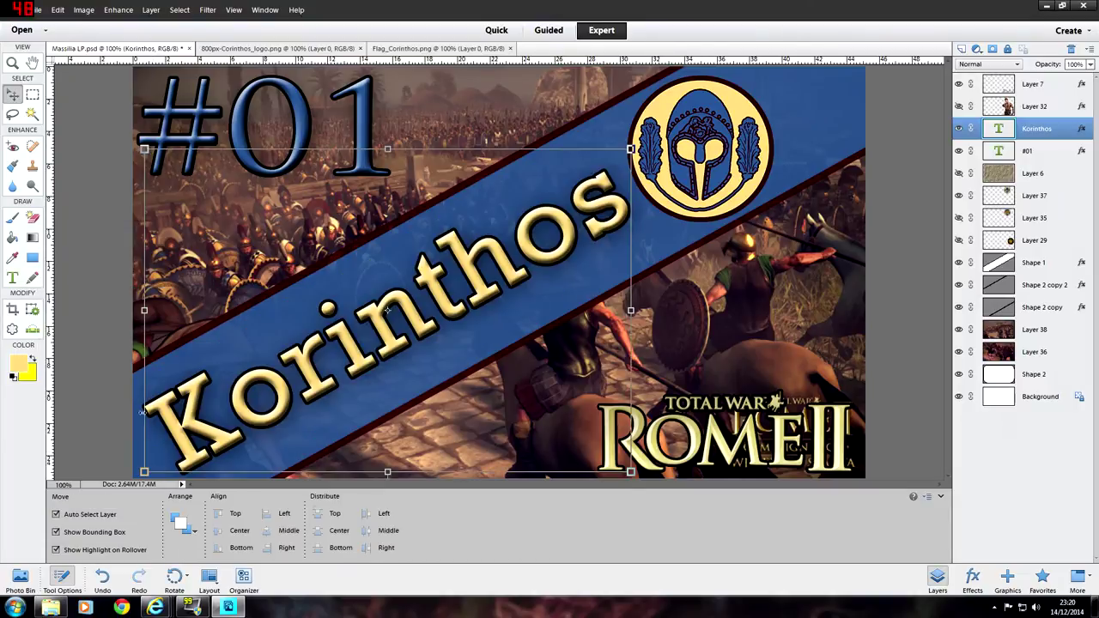
pyautogui.click(137, 324)
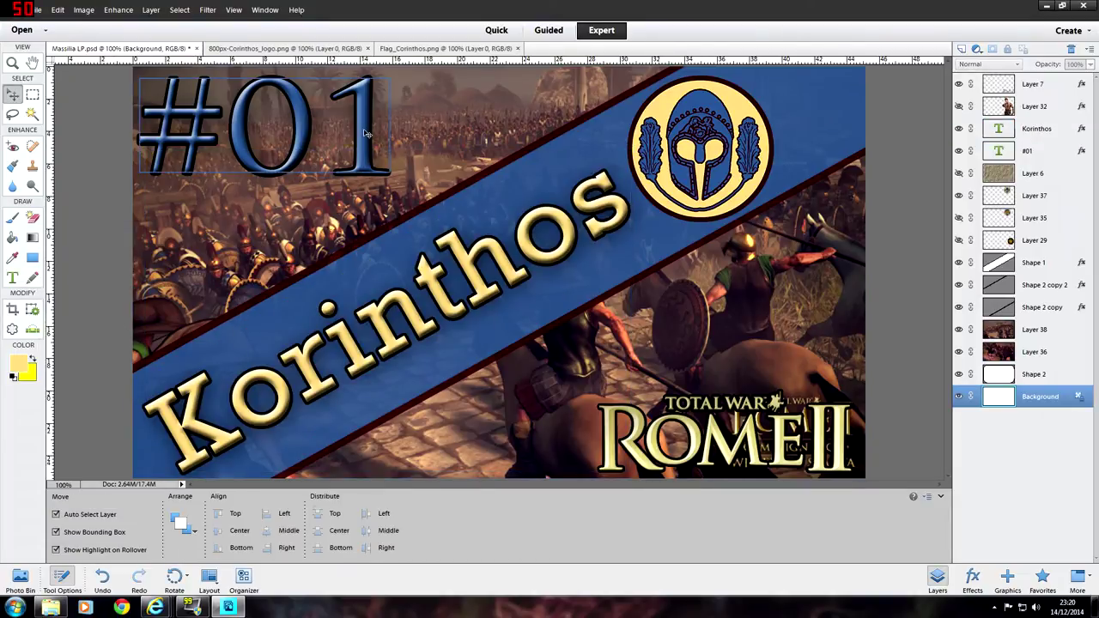
# Step: Recolour the #01 text with the same pale yellow f6d27c as the title
pyautogui.doubleClick(998, 150)
pyautogui.click(22, 365)
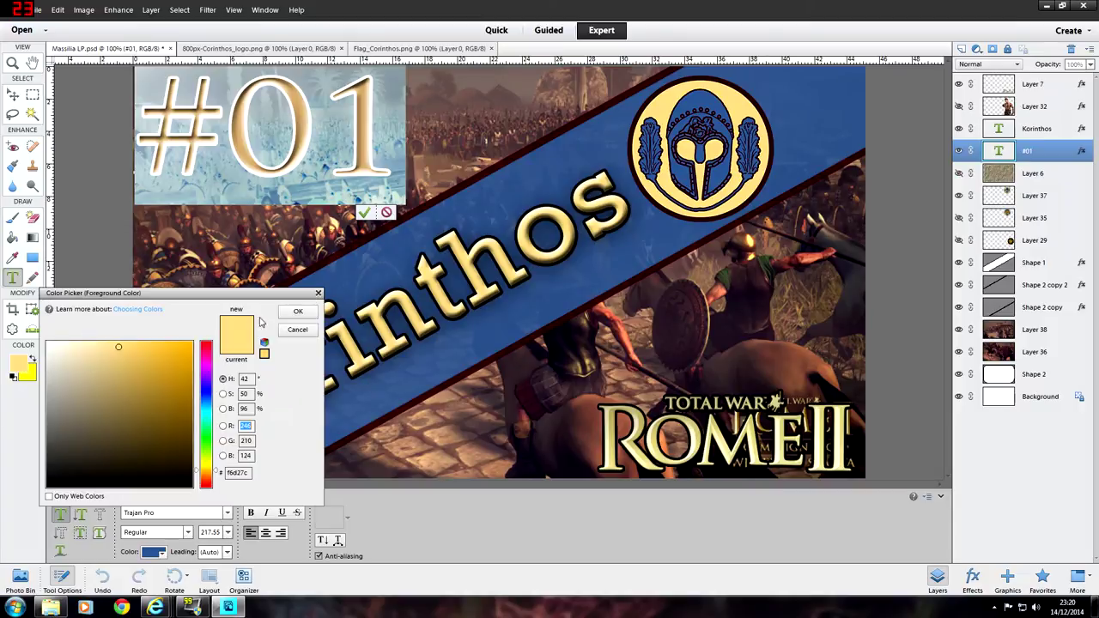
pyautogui.click(300, 314)
pyautogui.click(364, 212)
pyautogui.press('v')
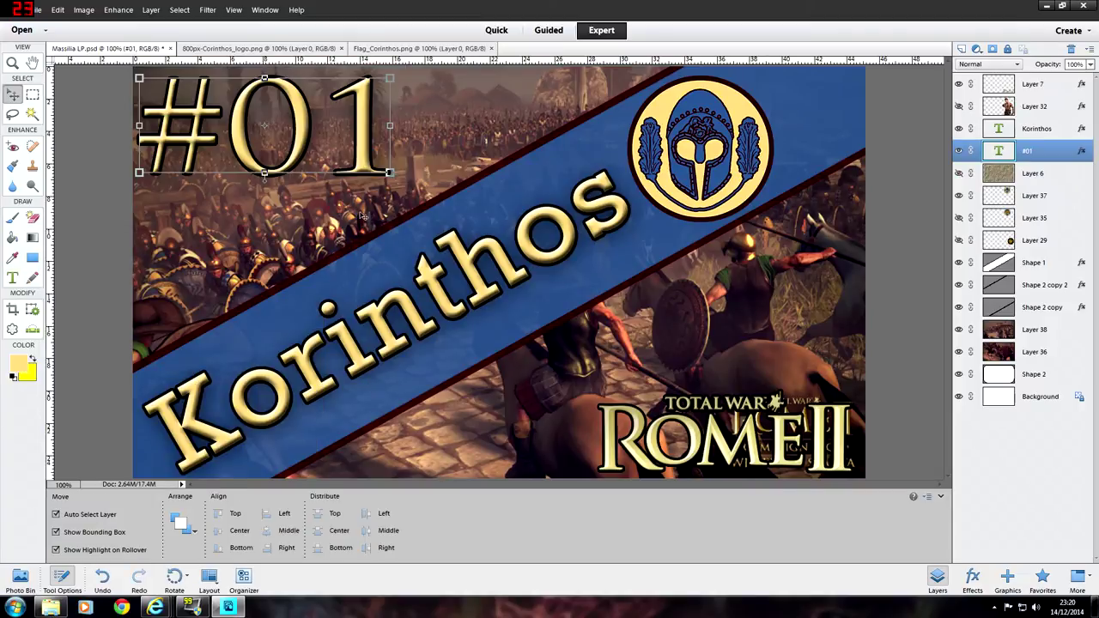
pyautogui.click(105, 248)
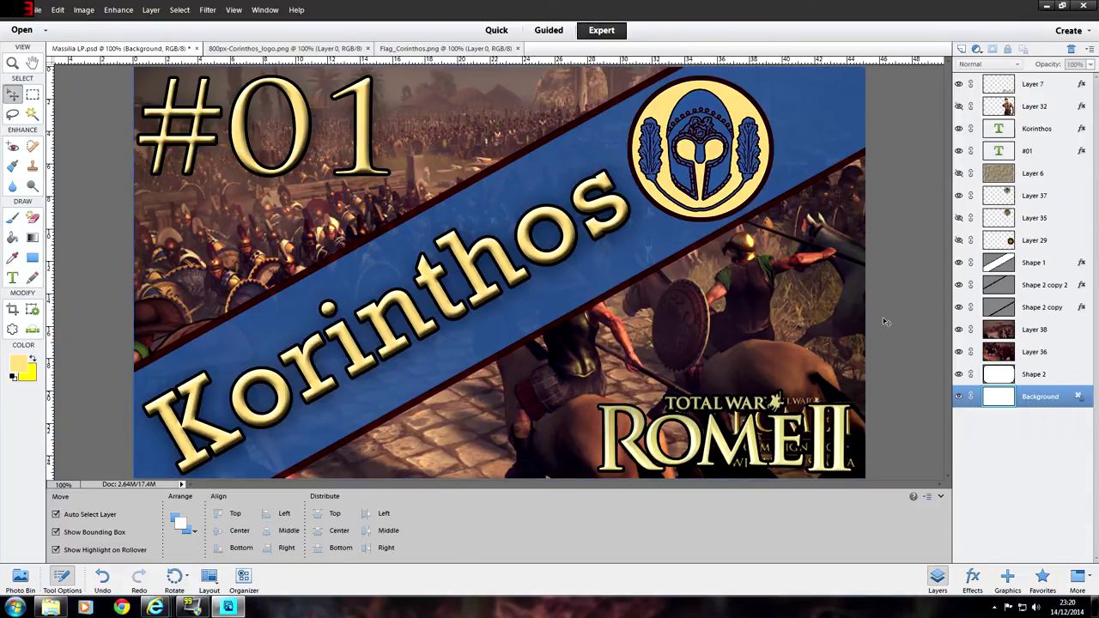
# Step: Preview the Layer 6 texture overlay on the thumbnail and hide it again
pyautogui.click(957, 173)
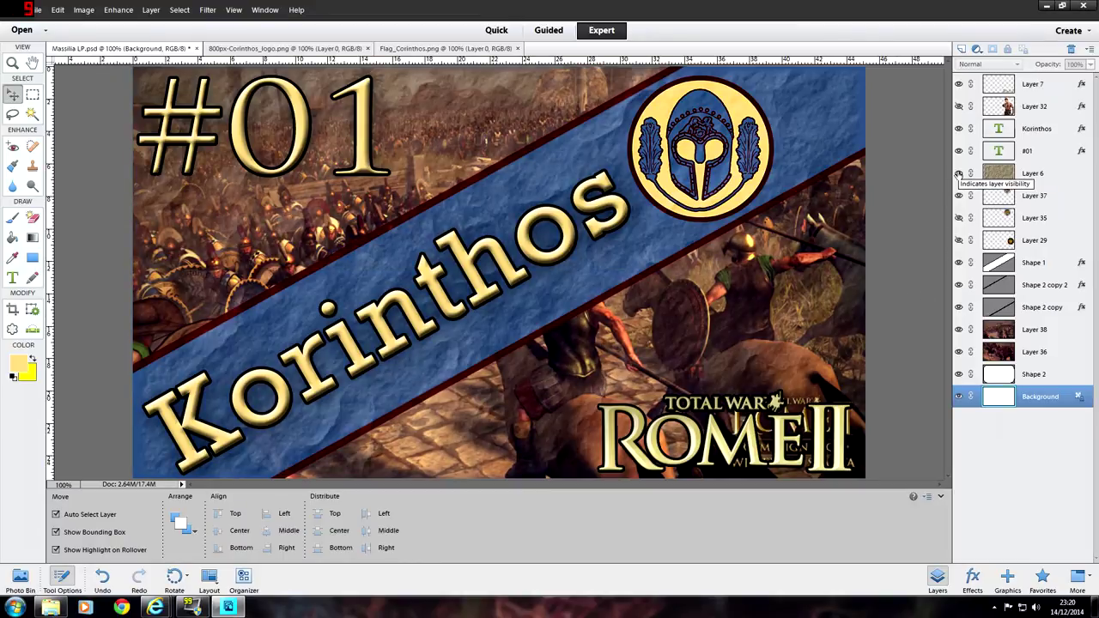
pyautogui.click(957, 173)
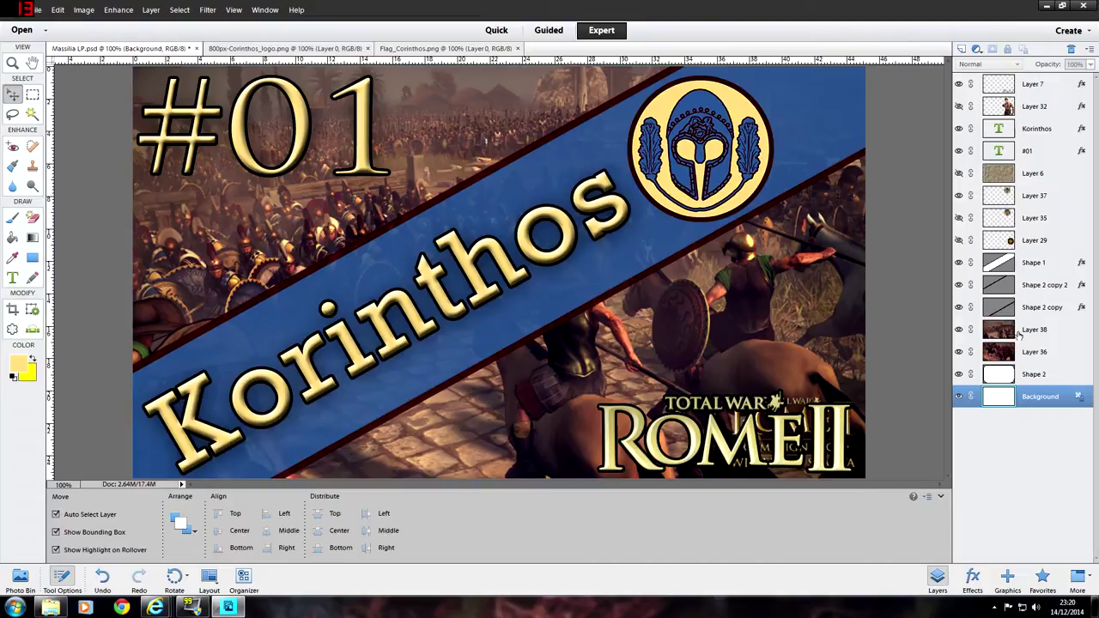
# Step: Browse photo effects for the Layer 38 battle picture, checking the Misc. Effects, Monotone Color, Vintage Photo and Faded Photo categories
pyautogui.click(1006, 331)
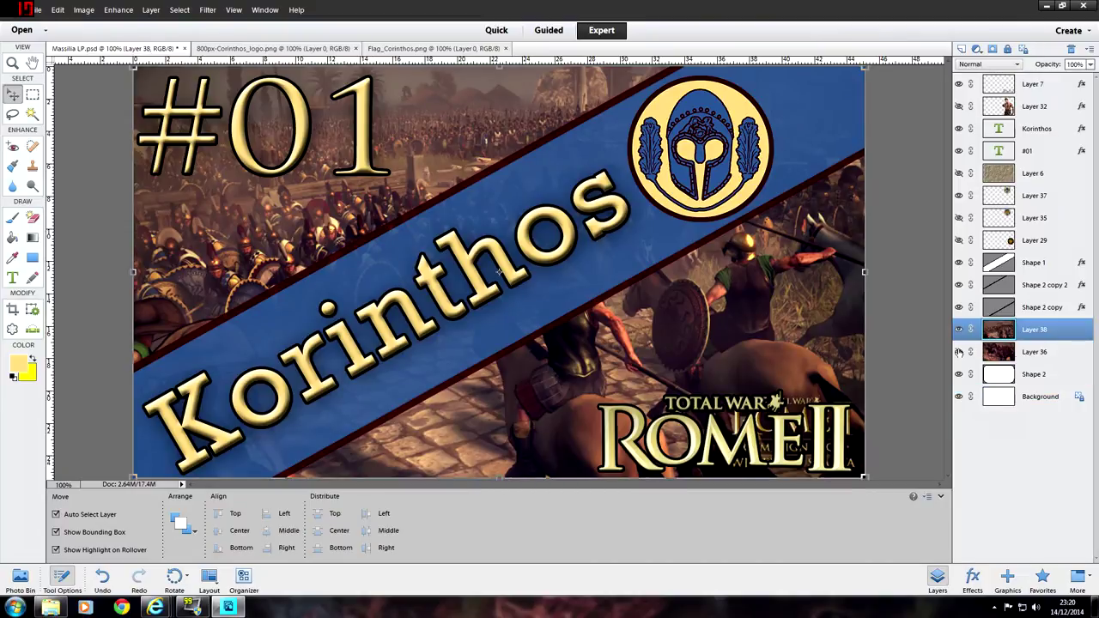
pyautogui.click(971, 580)
pyautogui.click(1054, 49)
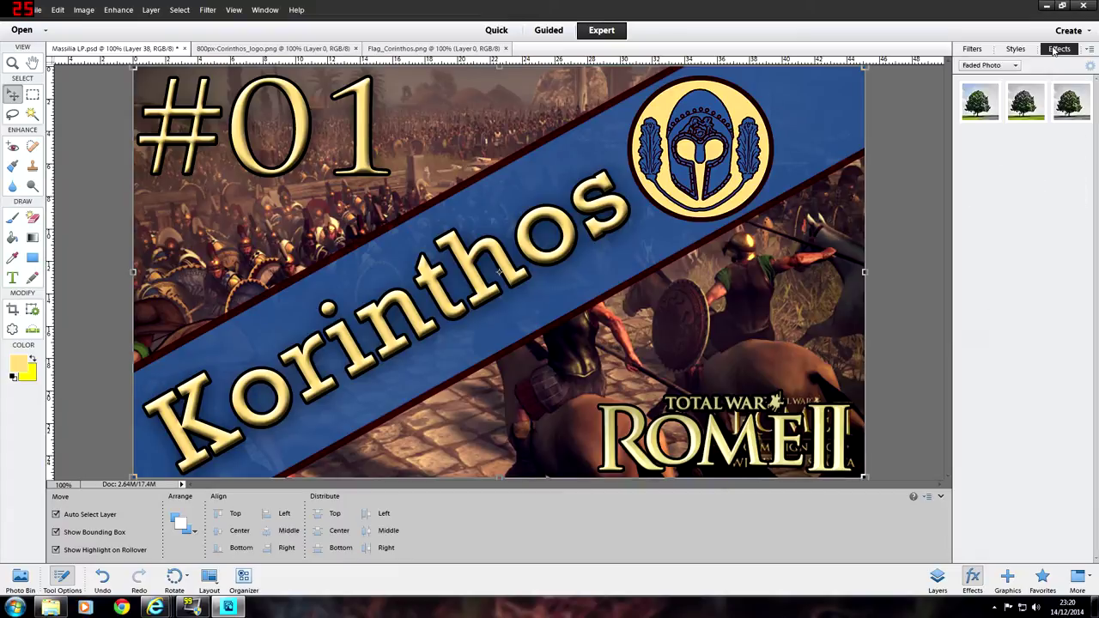
pyautogui.click(1013, 66)
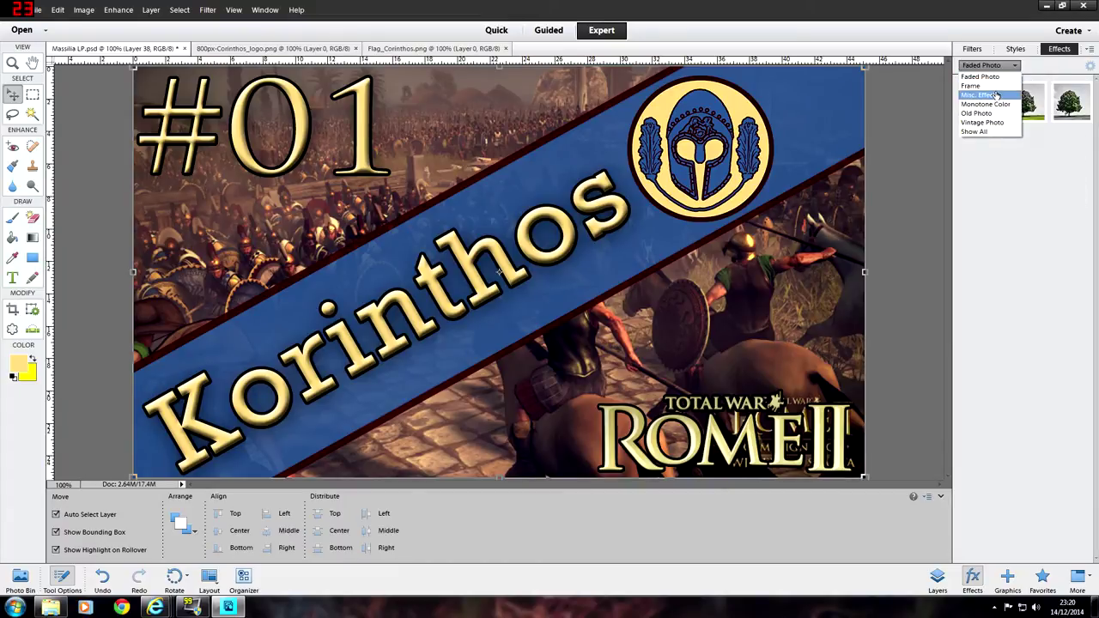
pyautogui.click(995, 95)
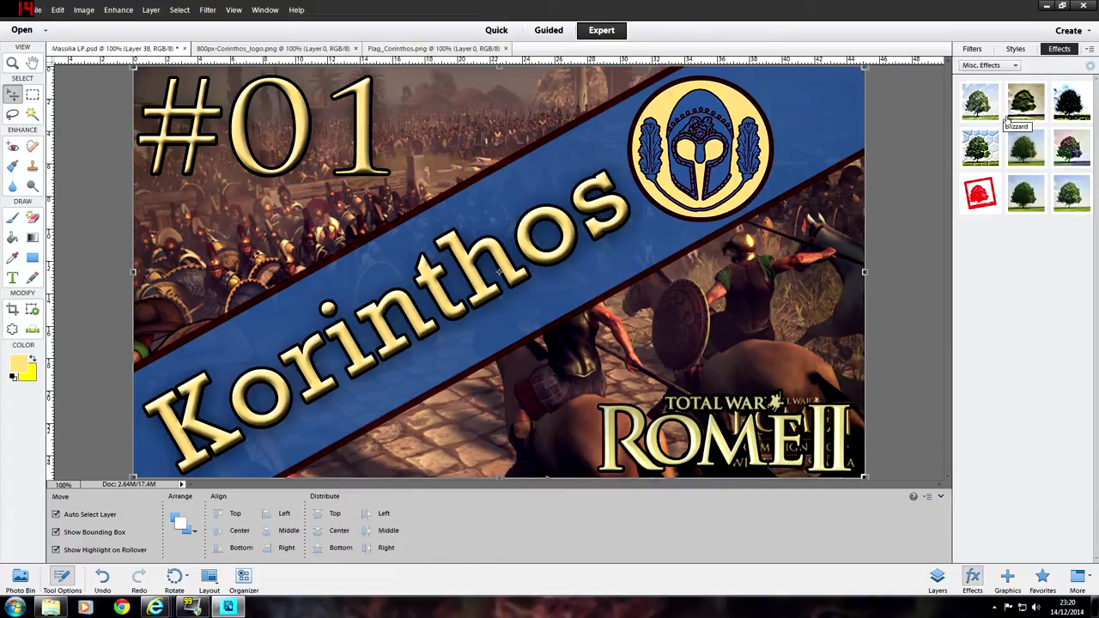
pyautogui.click(990, 65)
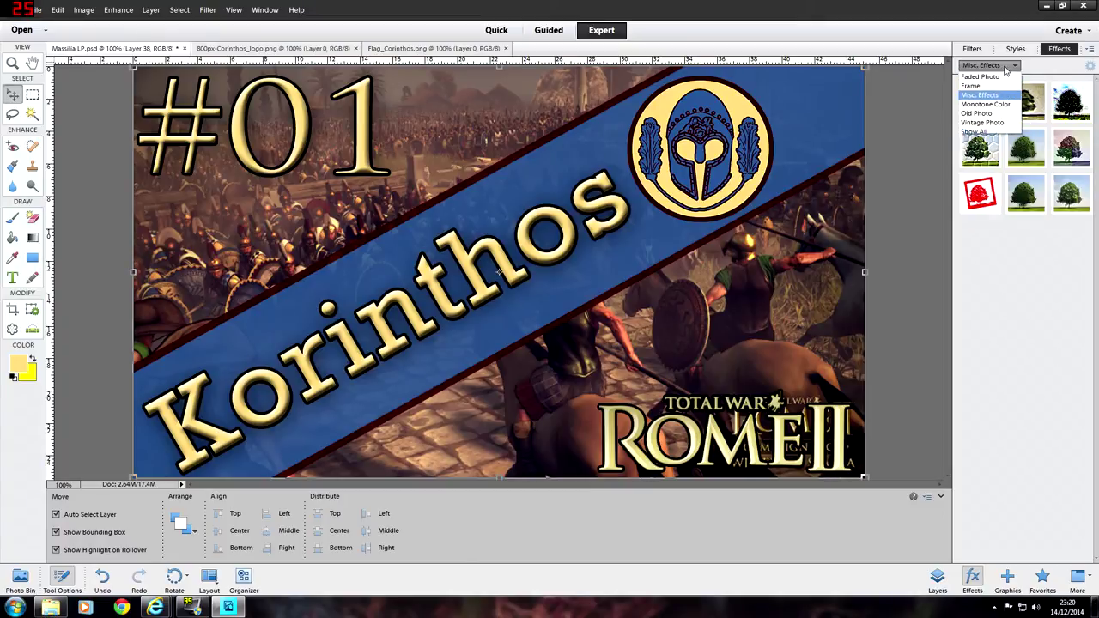
pyautogui.click(1001, 98)
pyautogui.click(990, 65)
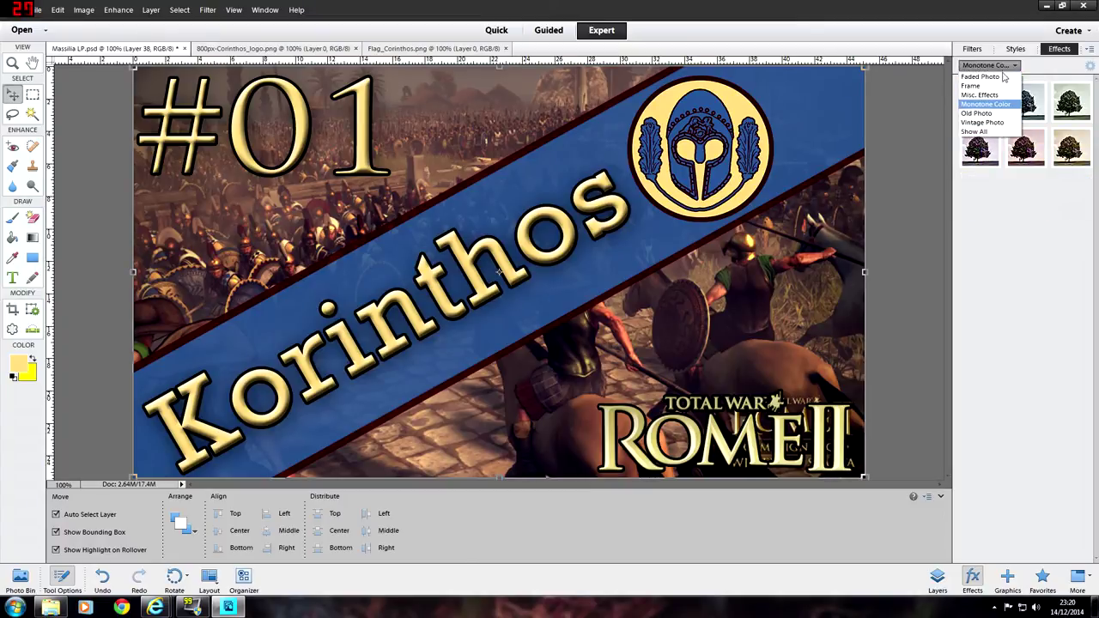
pyautogui.click(979, 86)
pyautogui.click(989, 65)
pyautogui.click(998, 94)
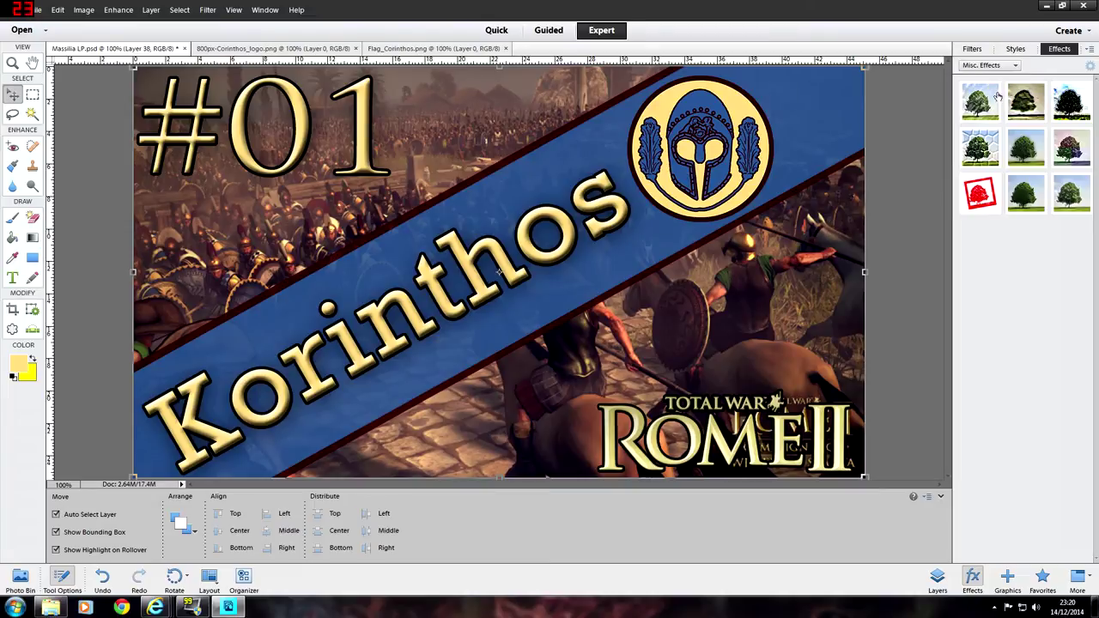
pyautogui.click(1018, 67)
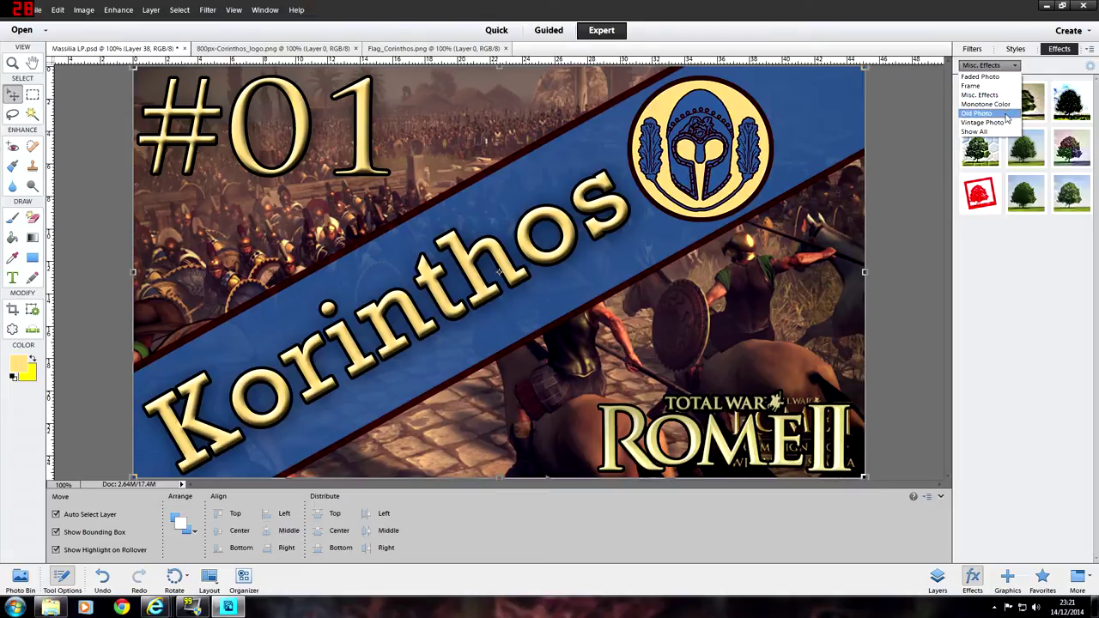
pyautogui.click(1004, 121)
pyautogui.click(993, 66)
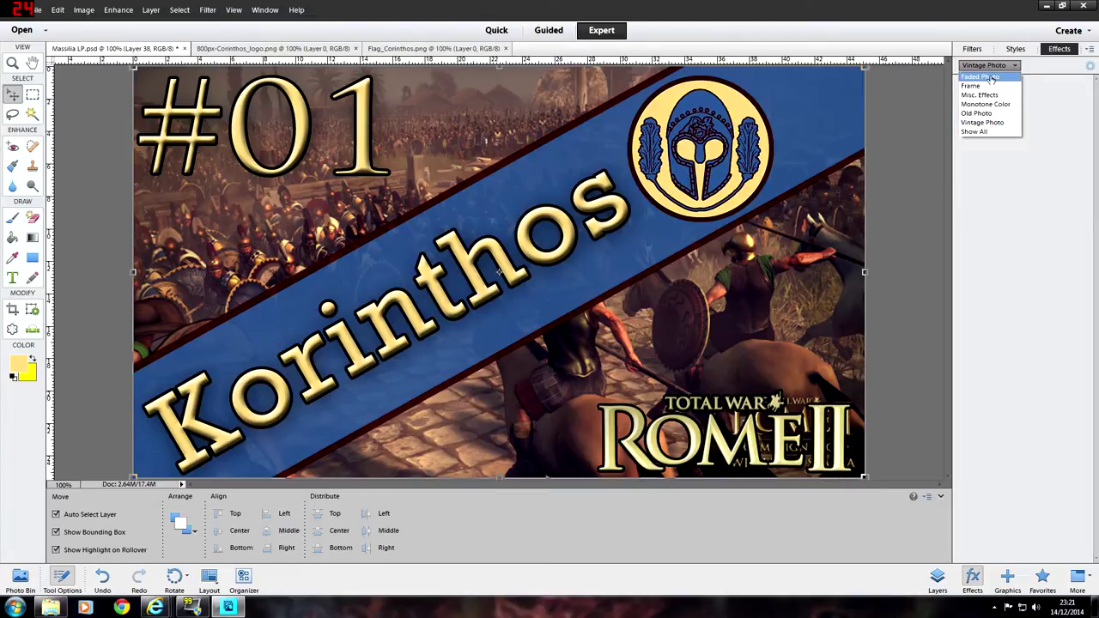
pyautogui.click(987, 78)
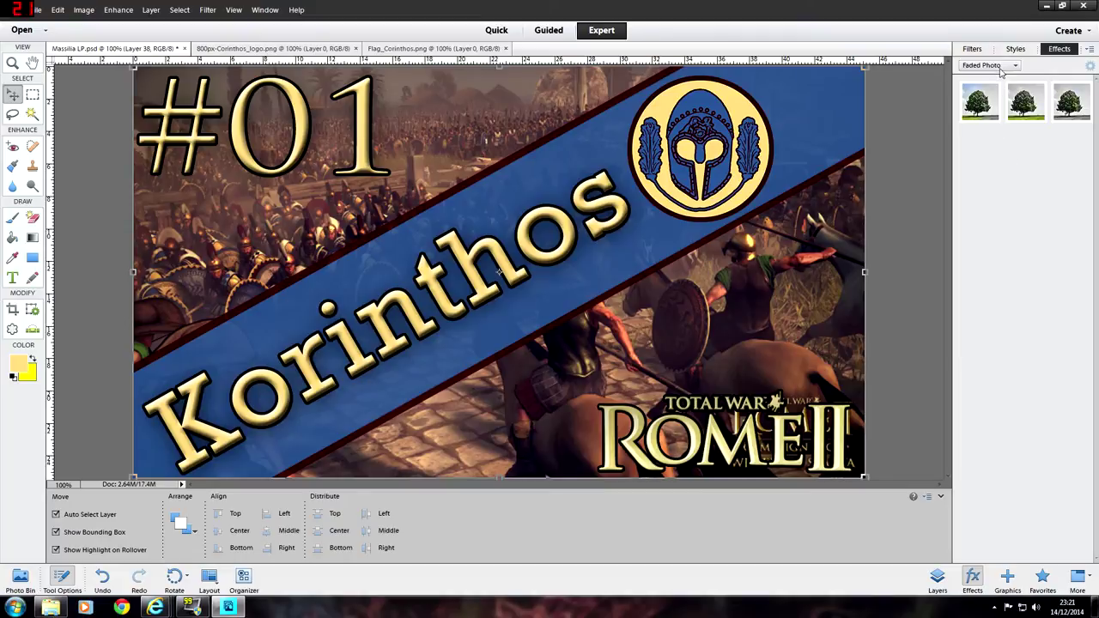
# Step: Try the Lizard Skin effect from Misc. Effects on the Layer 38 battle picture and undo it
pyautogui.click(1000, 68)
pyautogui.click(996, 93)
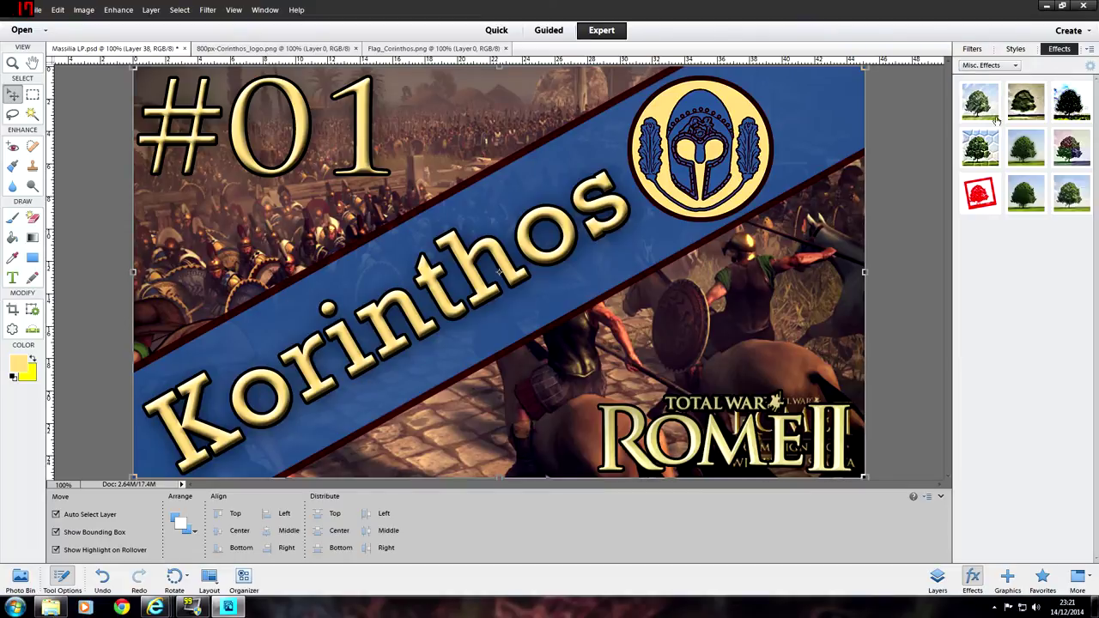
pyautogui.doubleClick(980, 147)
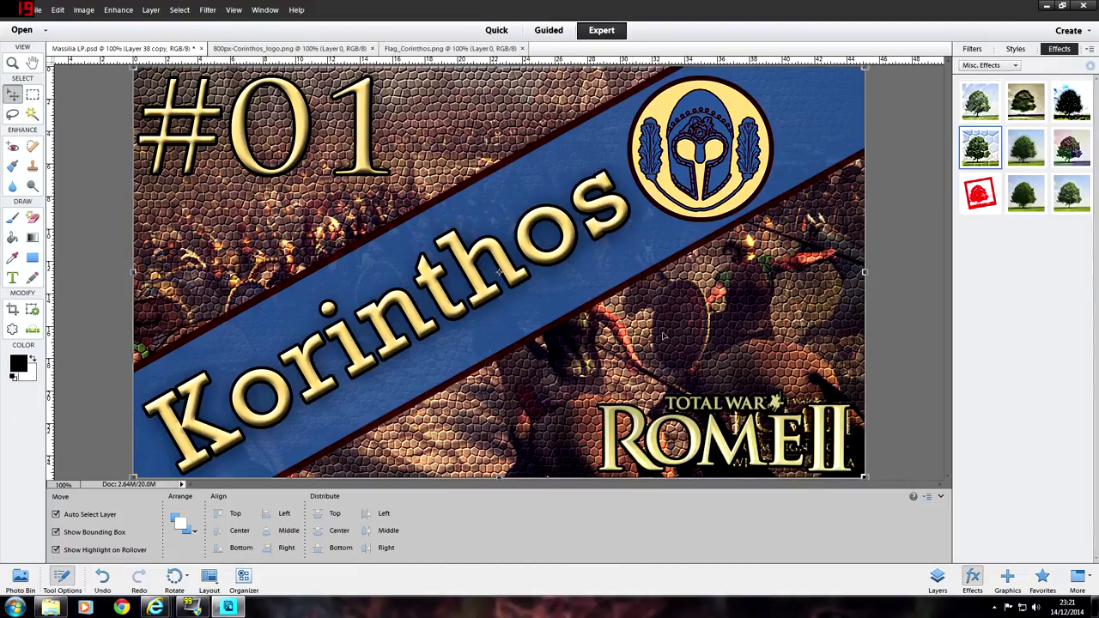
pyautogui.click(104, 577)
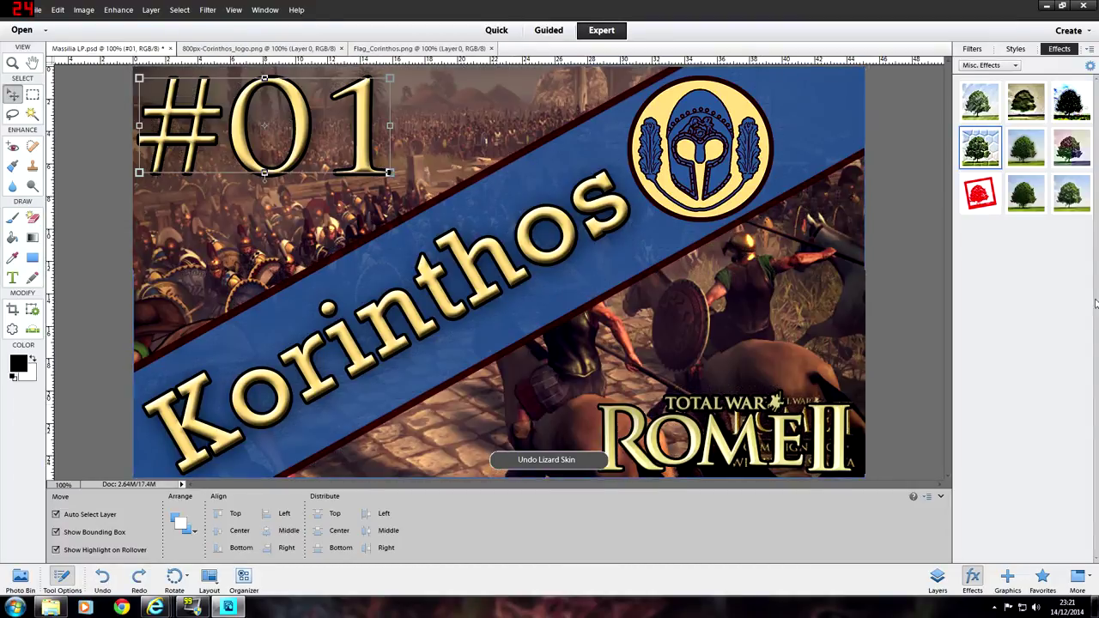
pyautogui.doubleClick(1026, 150)
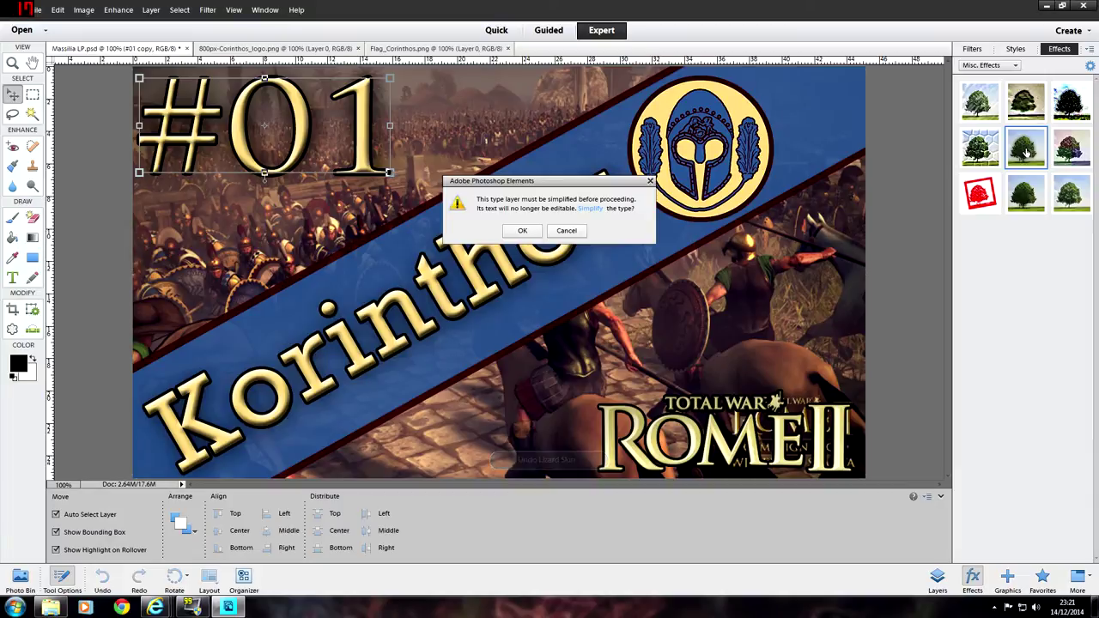
pyautogui.click(562, 234)
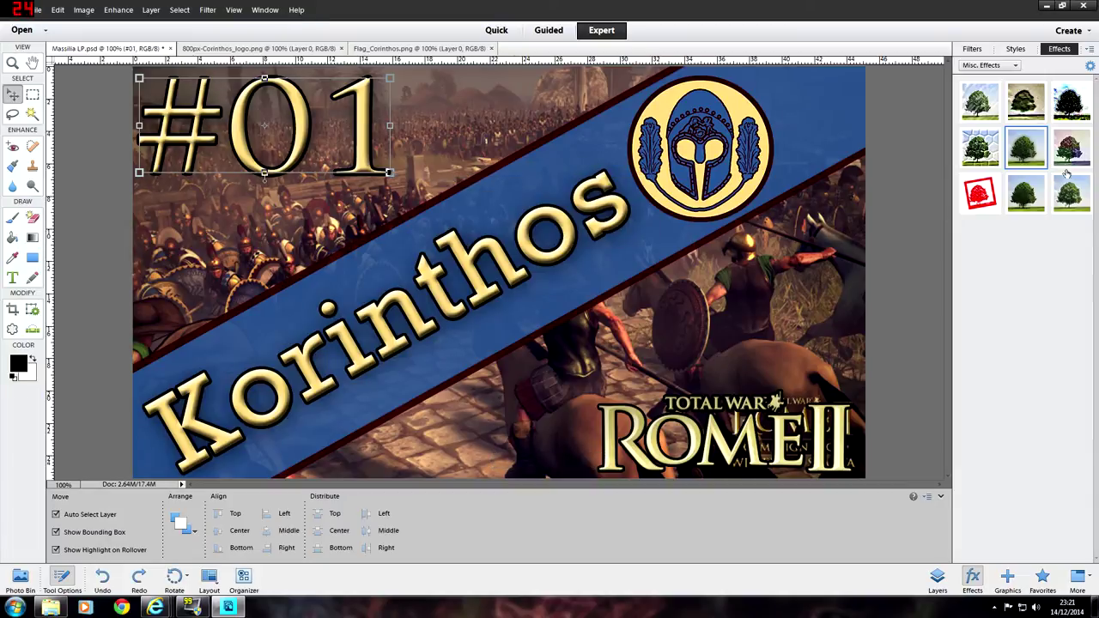
pyautogui.click(525, 230)
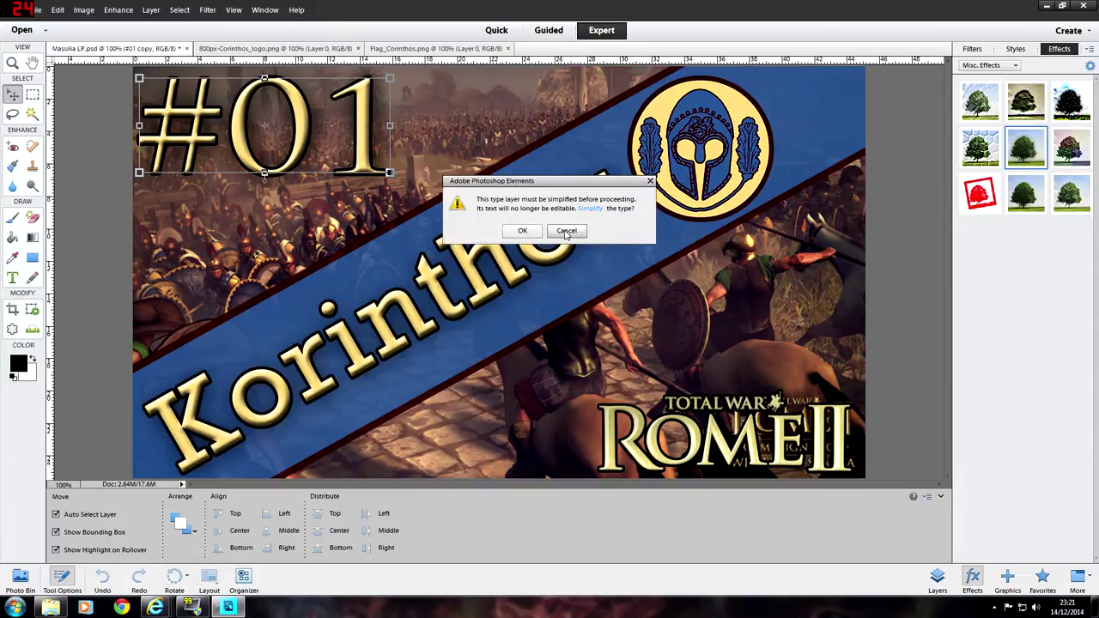
# Step: Apply the Misc. Effects photo effect that follows Lizard Skin to the Layer 38 battle picture
pyautogui.click(936, 577)
pyautogui.click(1004, 327)
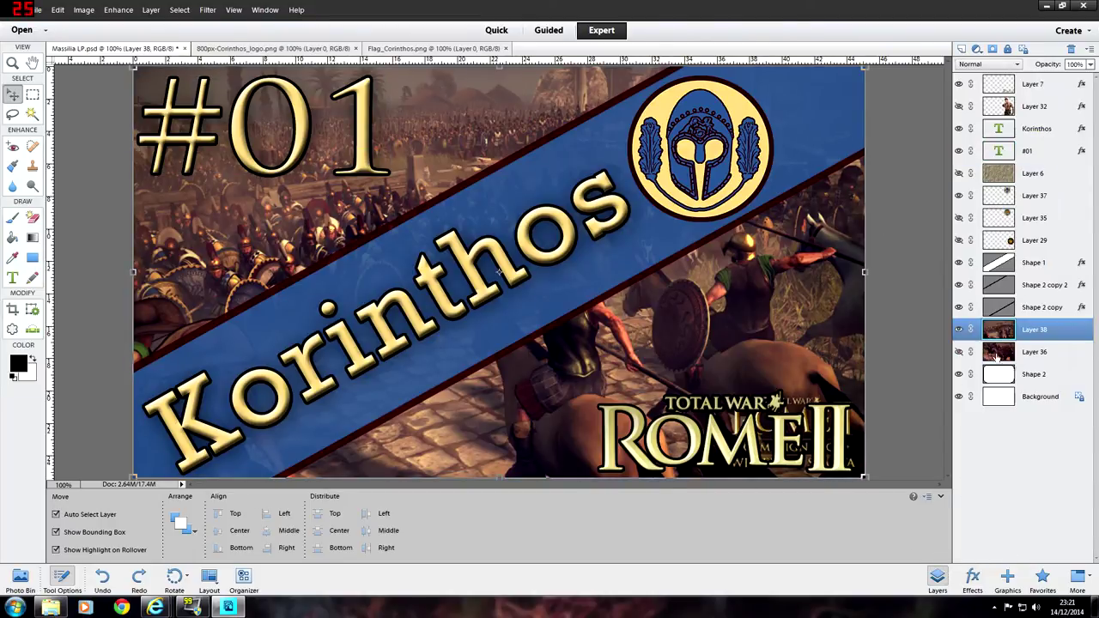
pyautogui.click(974, 577)
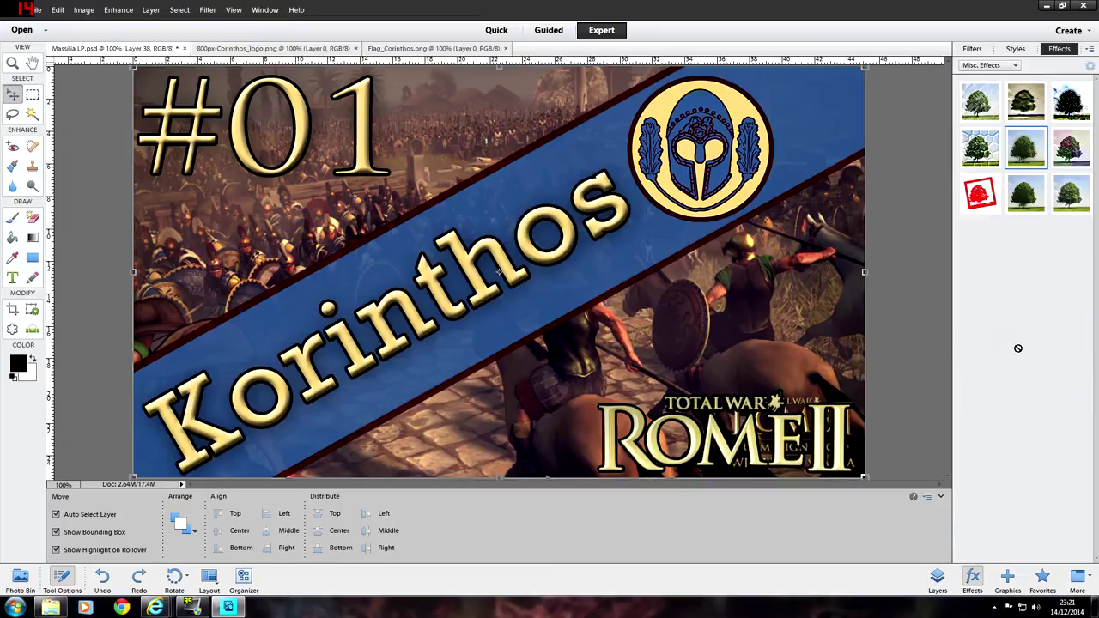
pyautogui.doubleClick(1025, 150)
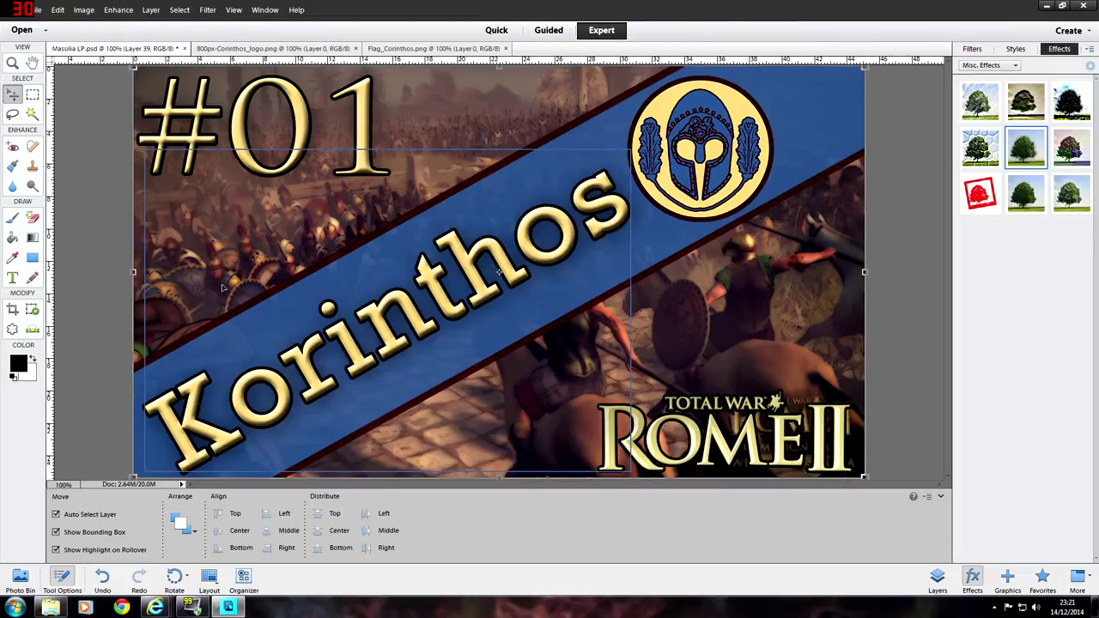
pyautogui.click(913, 328)
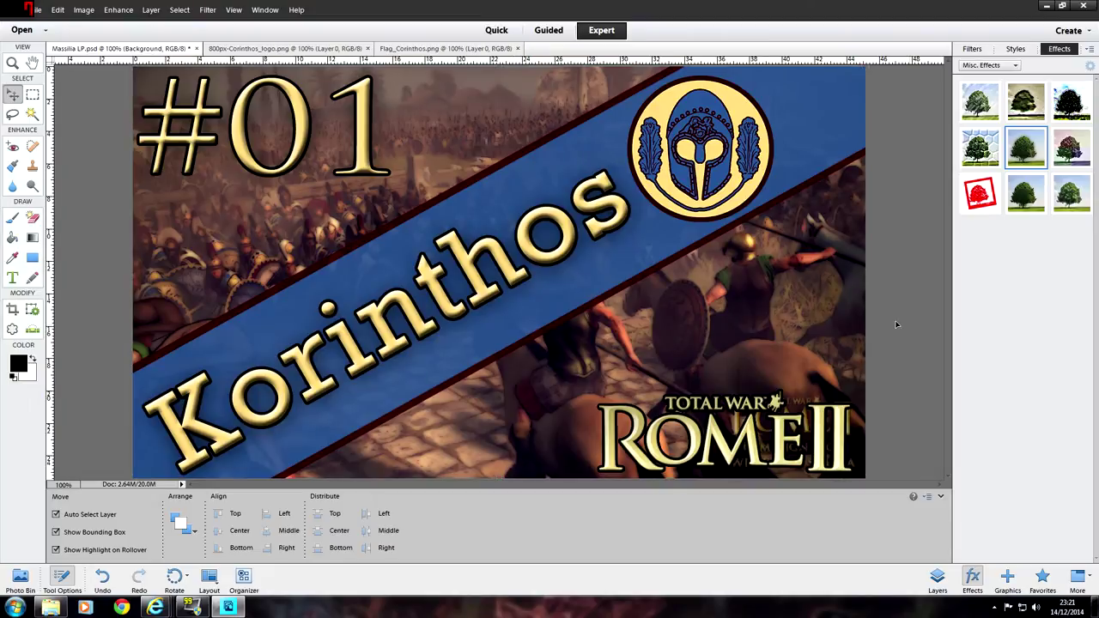
pyautogui.click(938, 575)
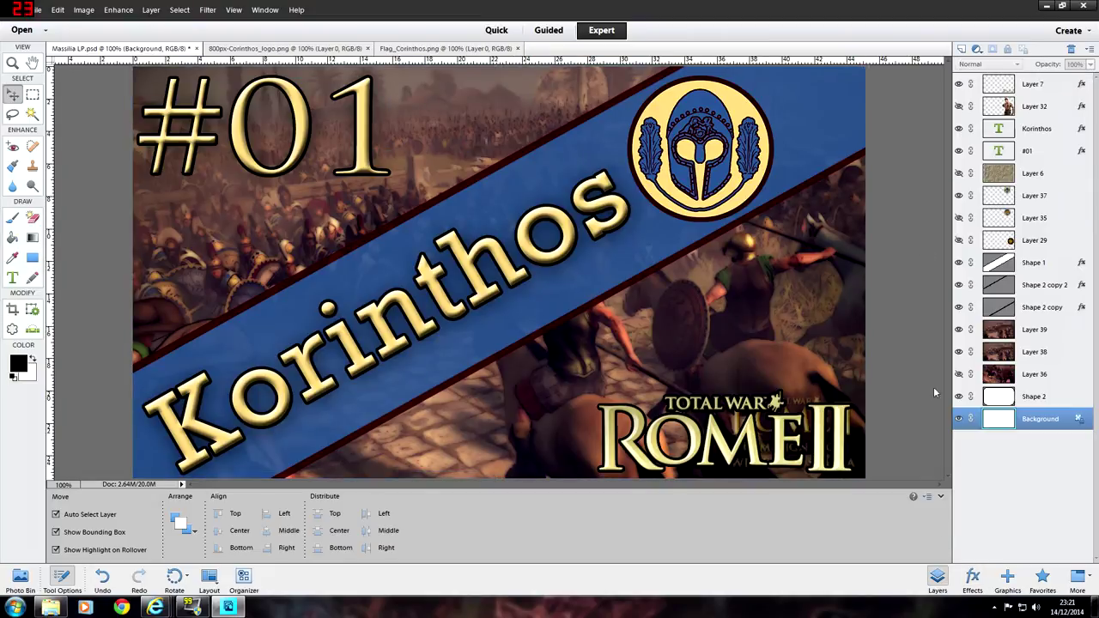
# Step: Open the blood splatter image 2.png from the Blood folder inside Youtube Thumbnails' Photoshop Accessories
pyautogui.click(38, 10)
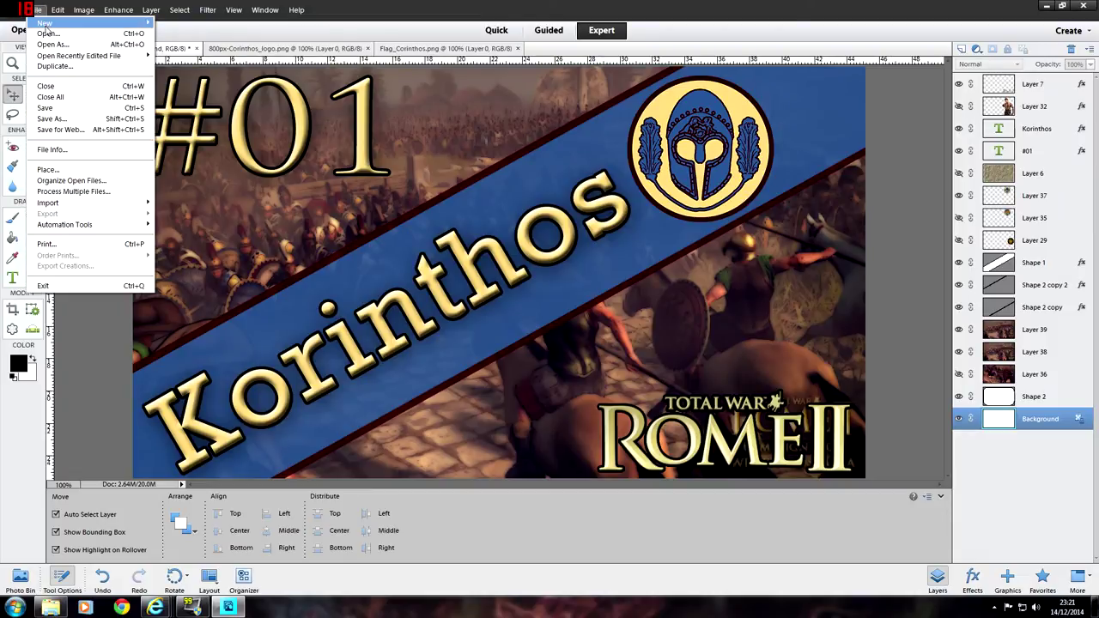
pyautogui.click(48, 31)
pyautogui.click(460, 206)
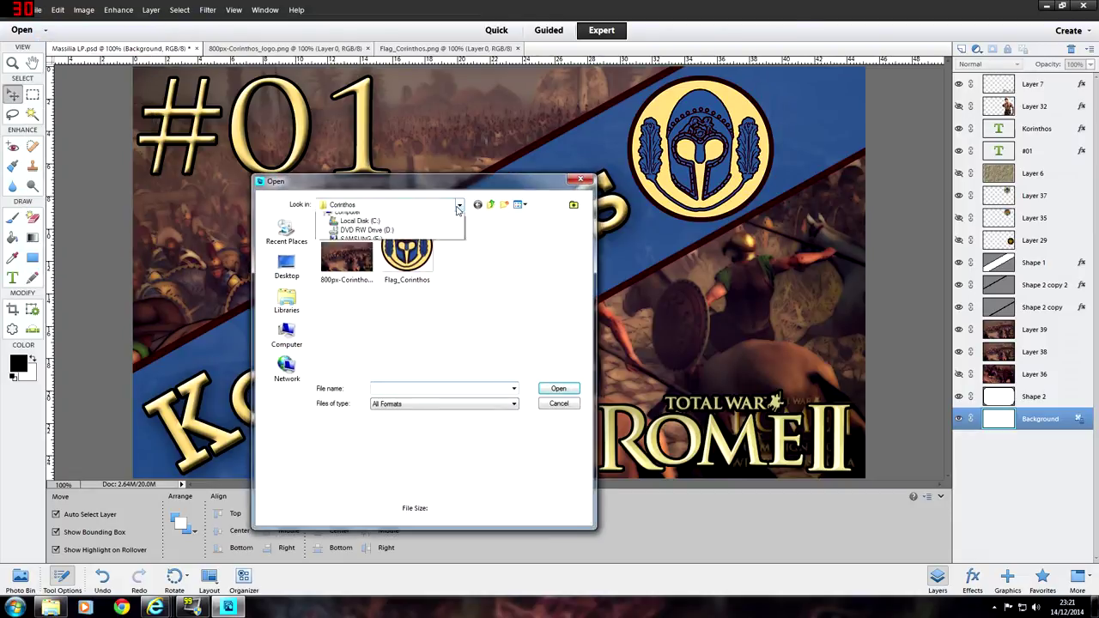
pyautogui.click(385, 273)
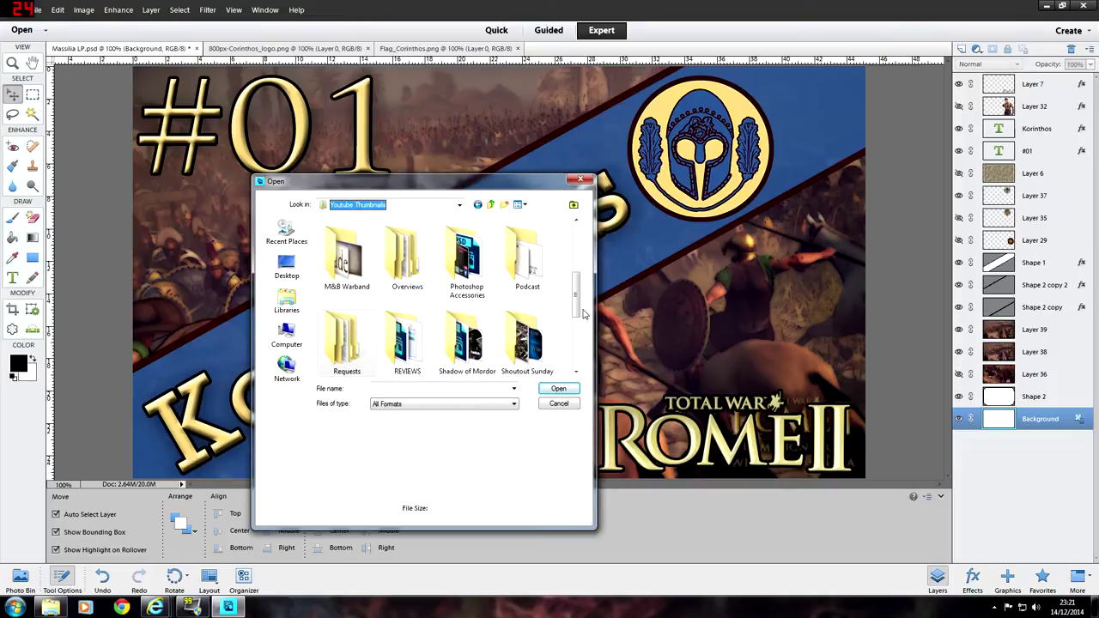
pyautogui.moveTo(577, 296)
pyautogui.mouseDown()
pyautogui.moveTo(577, 268)
pyautogui.moveTo(577, 288)
pyautogui.mouseUp()
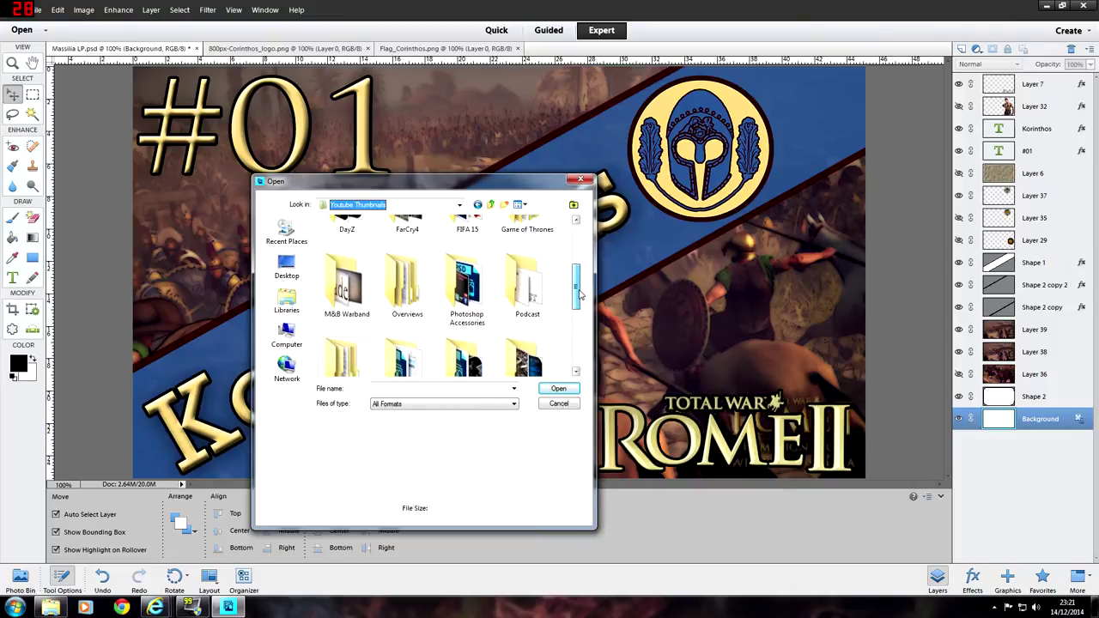
pyautogui.doubleClick(473, 290)
pyautogui.doubleClick(412, 253)
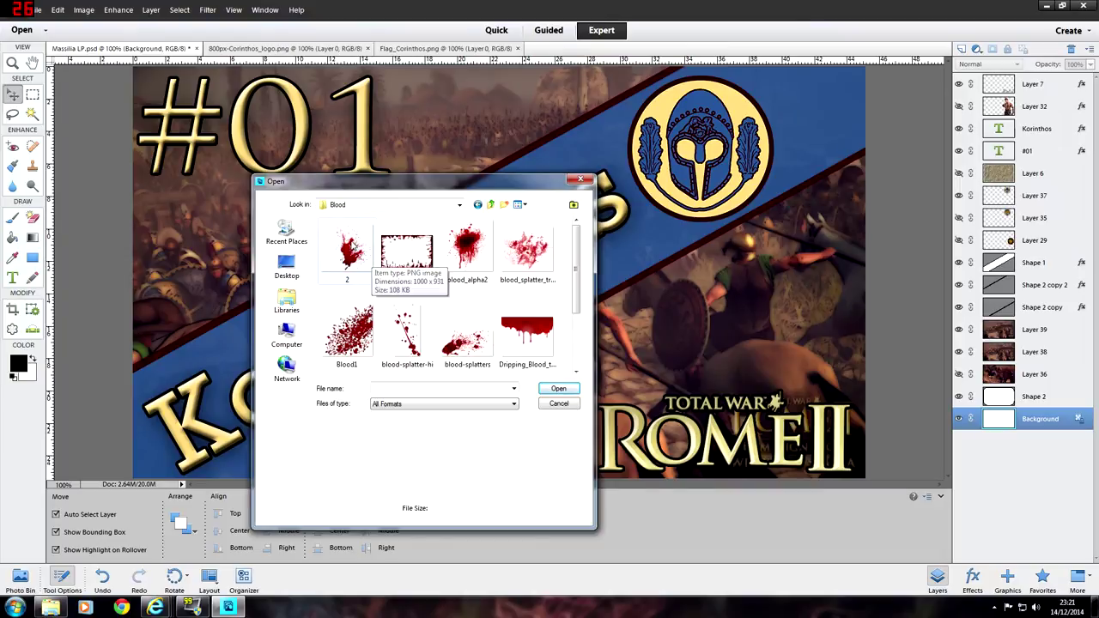
pyautogui.doubleClick(352, 248)
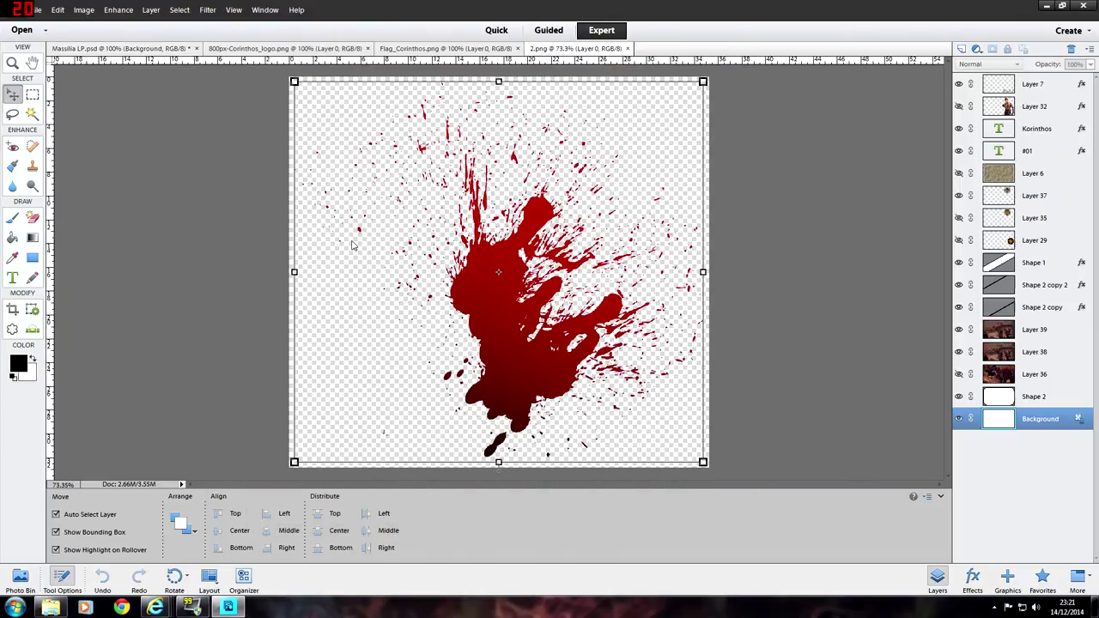
# Step: Copy the whole blood splatter image into the Massilia LP thumbnail and place its layer directly above Layer 39
pyautogui.click(32, 95)
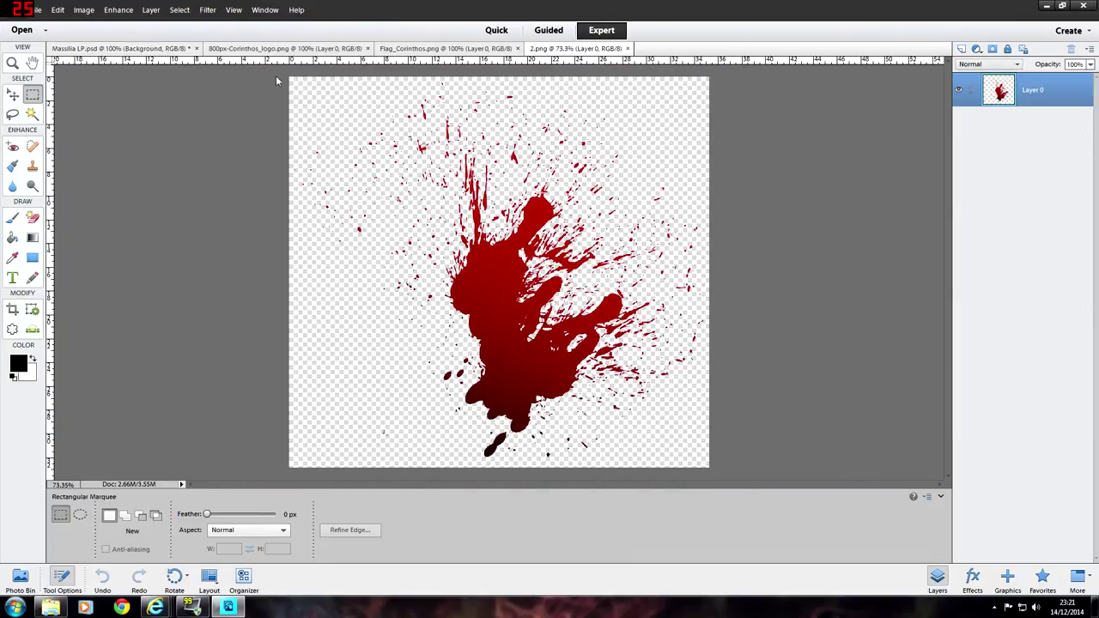
pyautogui.hotkey('ctrl', 'a')
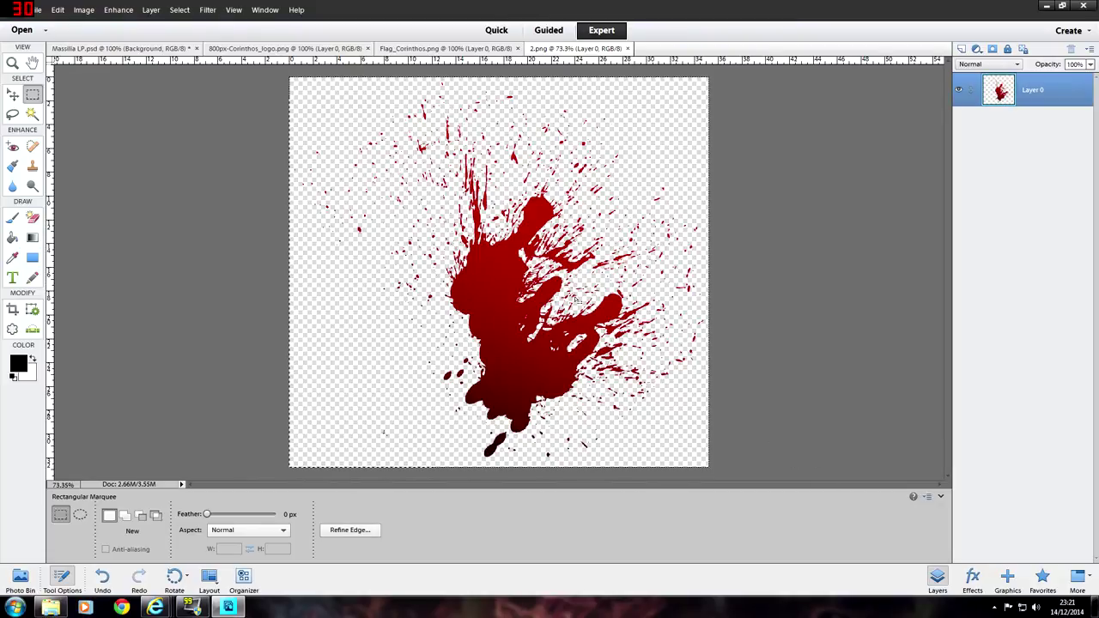
pyautogui.press('v')
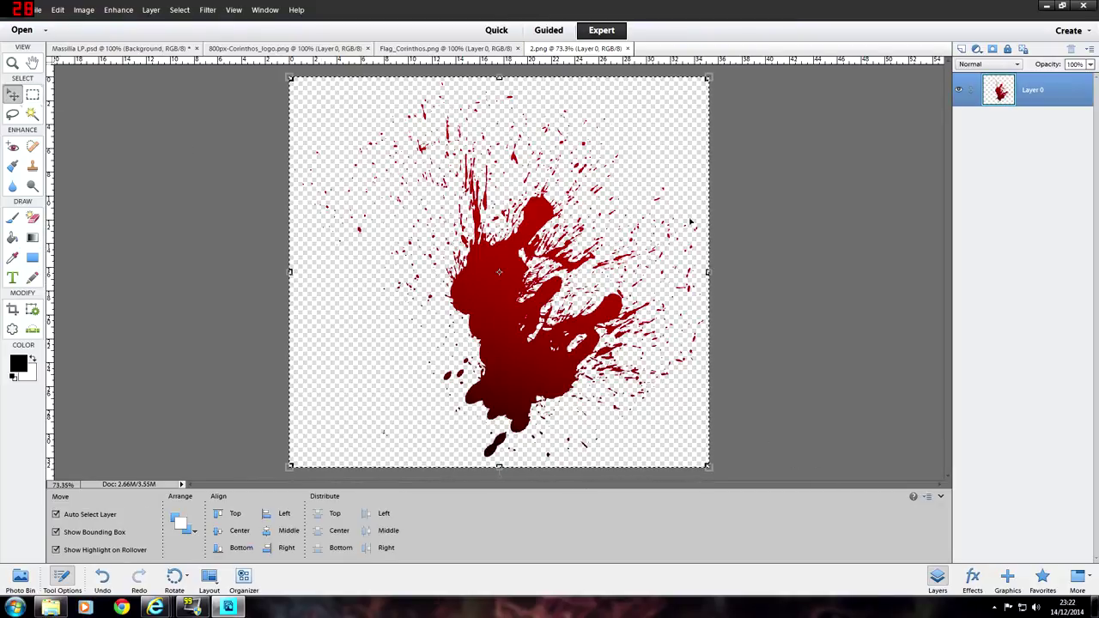
pyautogui.moveTo(507, 296); pyautogui.dragTo(445, 214)
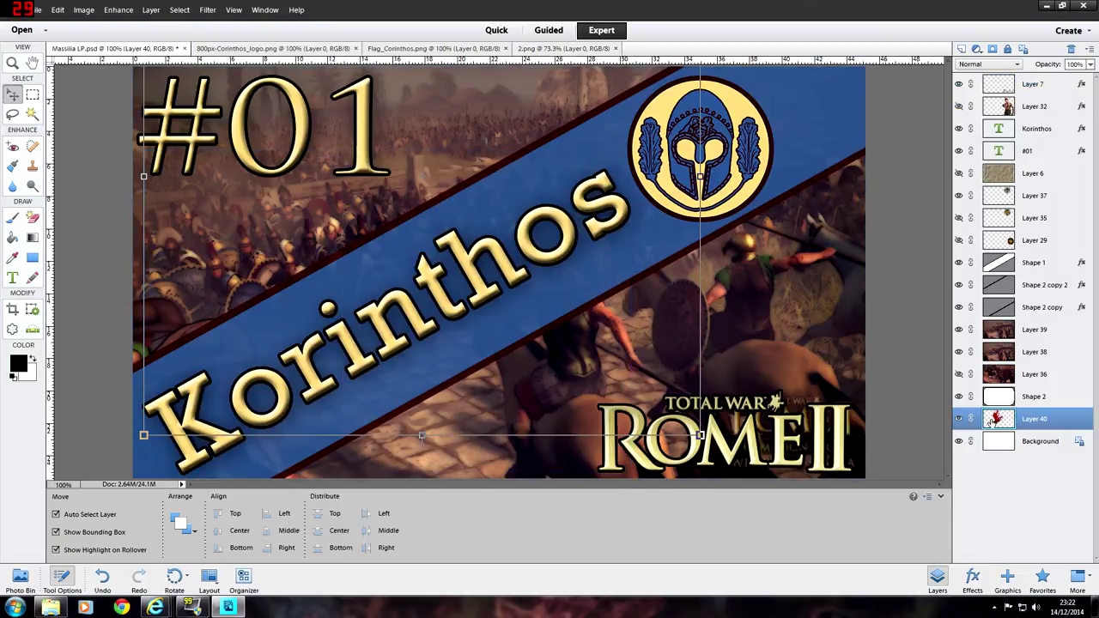
pyautogui.moveTo(999, 412); pyautogui.dragTo(999, 322)
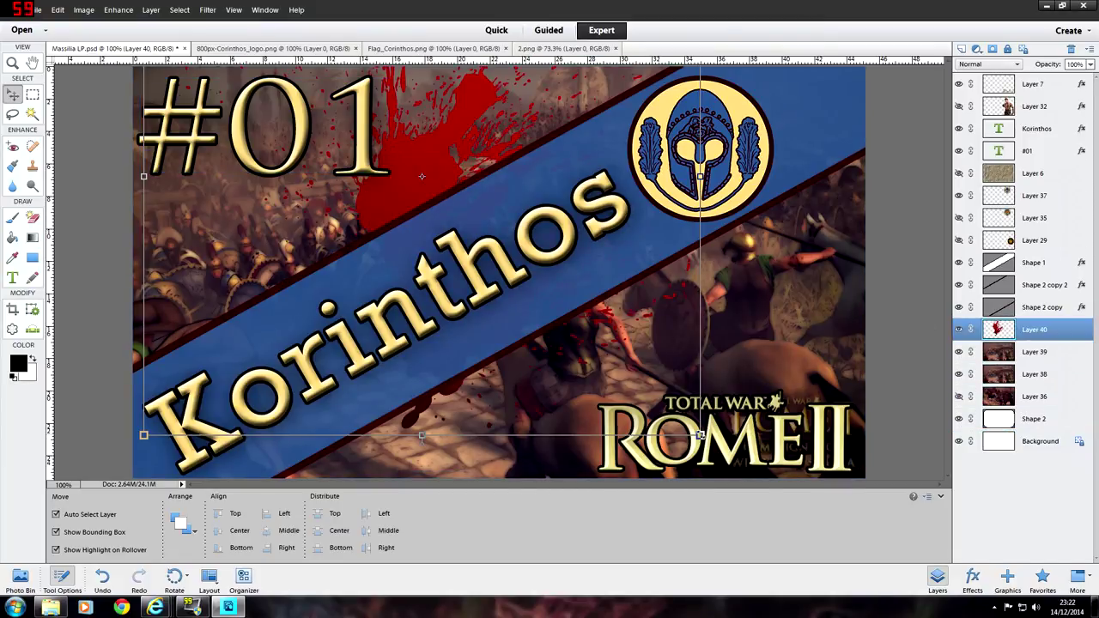
# Step: Scale the blood splatter to 81.32%, rotated -87.91 degrees, behind the Rome II logo, and move its layer above Shape 1
pyautogui.click(421, 176)
pyautogui.moveTo(700, 435); pyautogui.dragTo(424, 184)
pyautogui.moveTo(337, 131); pyautogui.dragTo(758, 365)
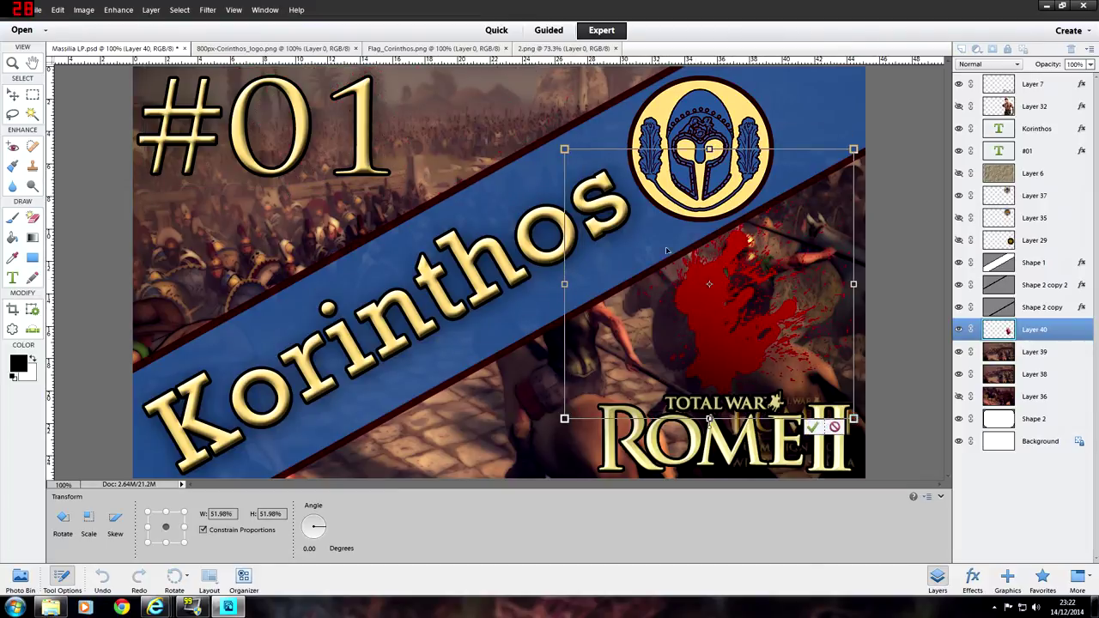
pyautogui.moveTo(559, 146); pyautogui.dragTo(725, 399)
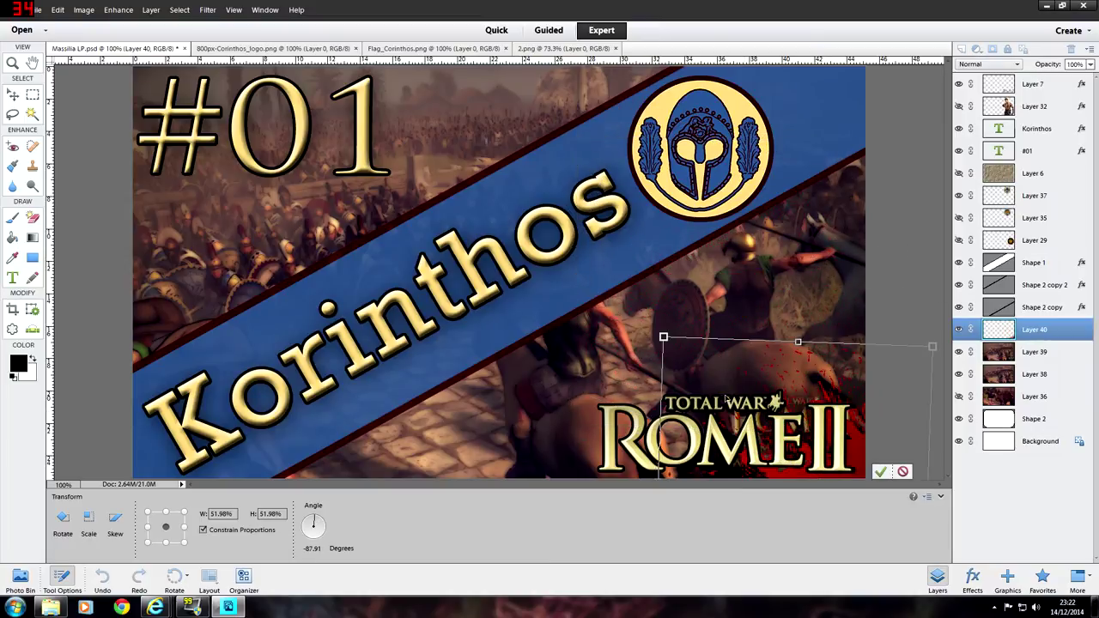
pyautogui.moveTo(663, 337); pyautogui.dragTo(530, 192)
pyautogui.moveTo(839, 353); pyautogui.dragTo(831, 404)
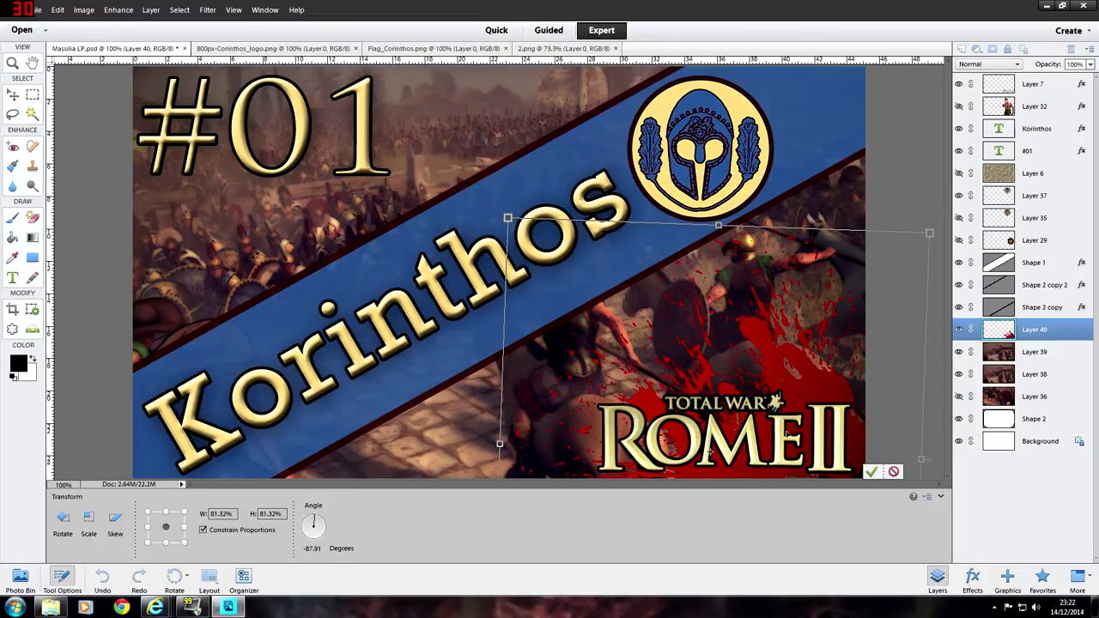
pyautogui.click(871, 472)
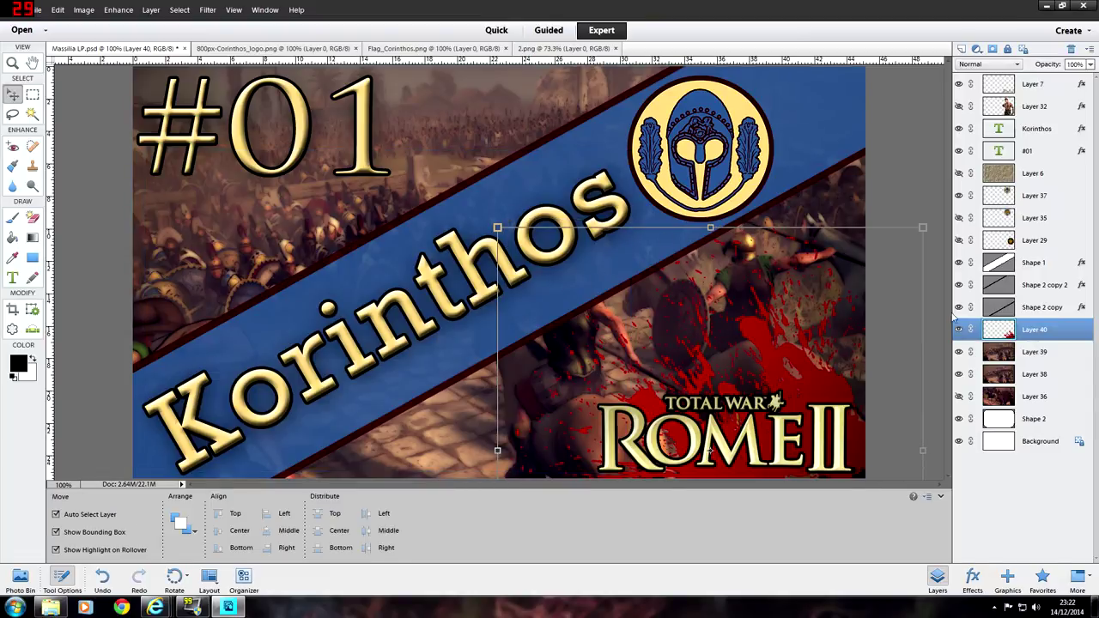
pyautogui.moveTo(1006, 333); pyautogui.dragTo(1000, 251)
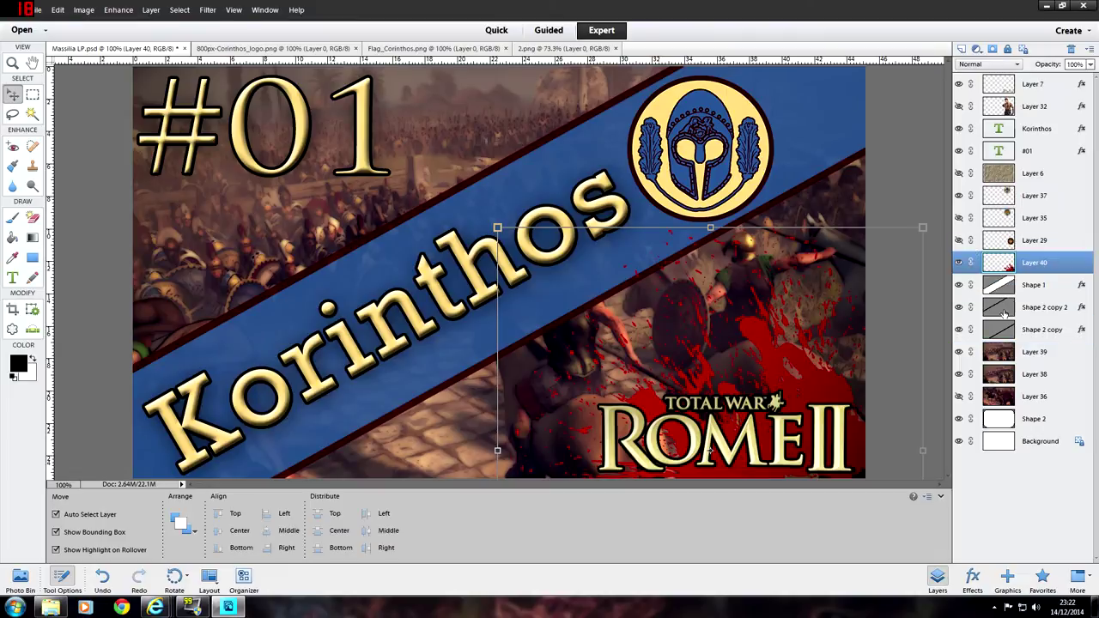
pyautogui.click(897, 165)
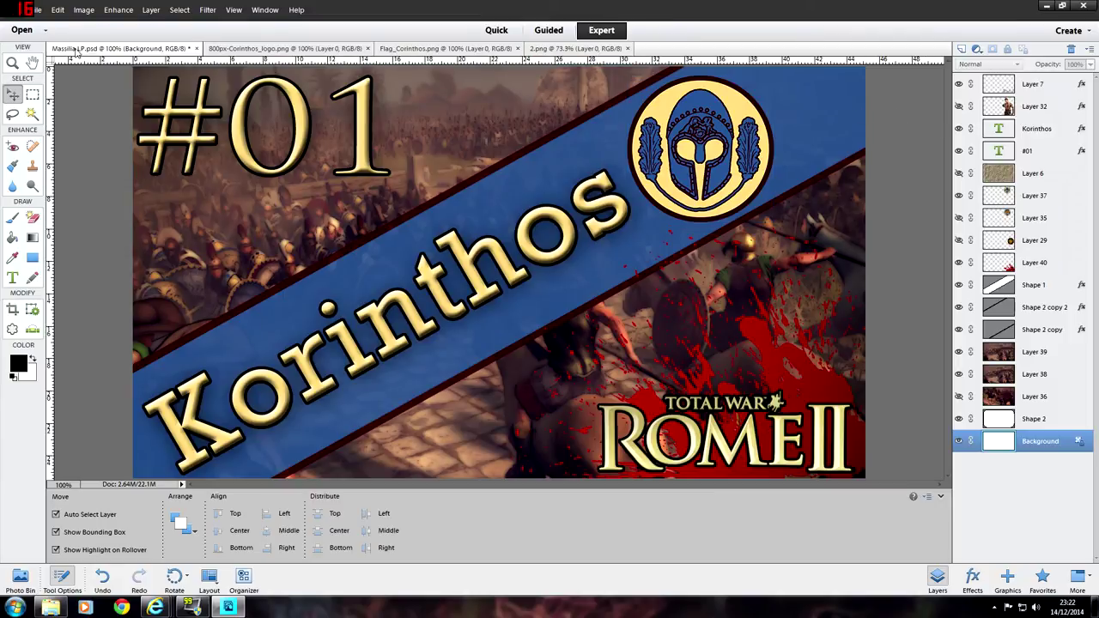
# Step: Save the thumbnail as Korinthos LP.psd in the Corinthos folder
pyautogui.click(34, 10)
pyautogui.click(60, 120)
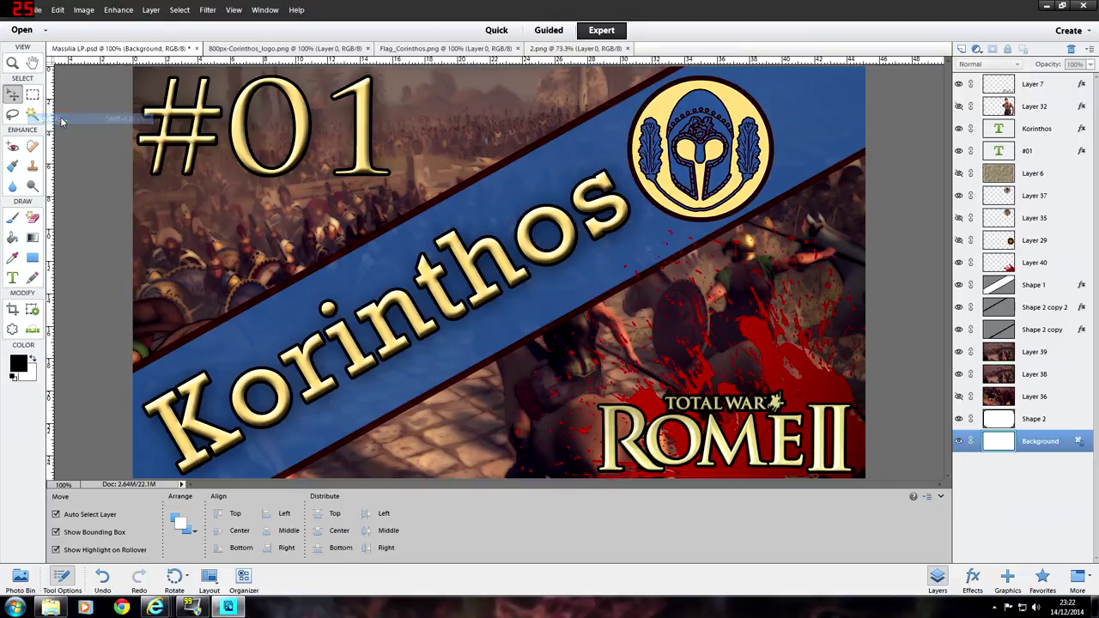
pyautogui.click(456, 200)
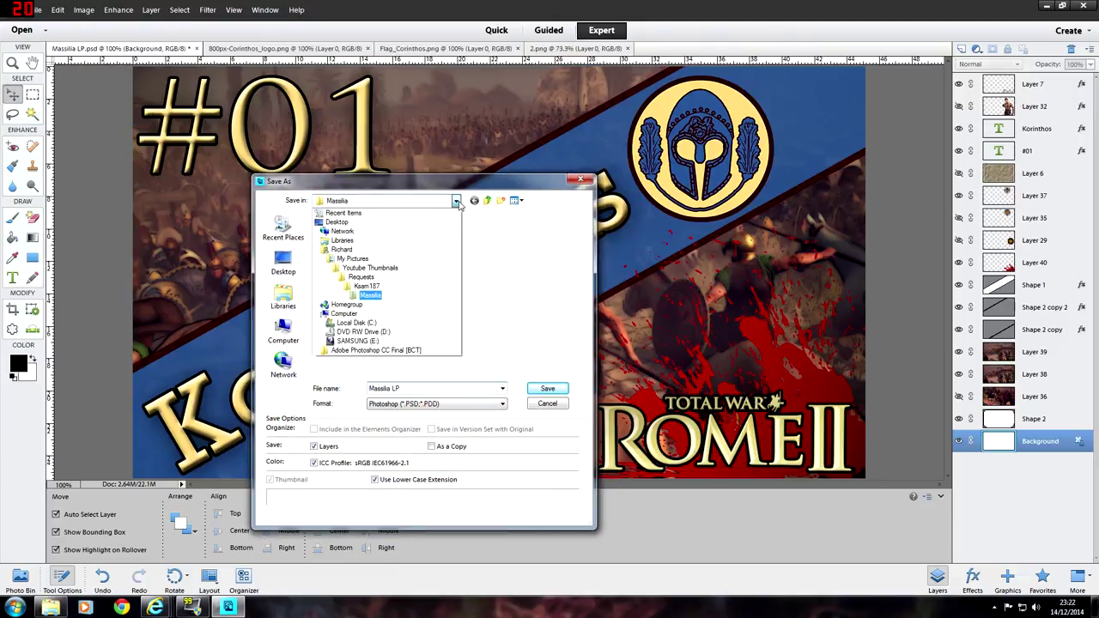
pyautogui.click(369, 287)
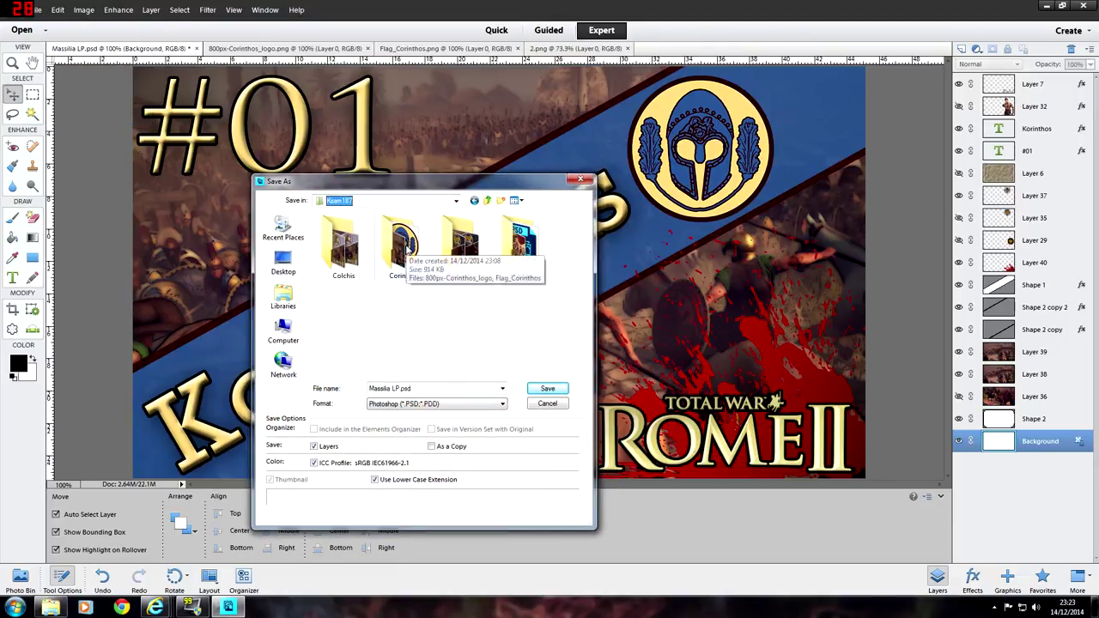
pyautogui.doubleClick(407, 249)
pyautogui.click(390, 388)
pyautogui.doubleClick(380, 388)
pyautogui.write('Korinth')
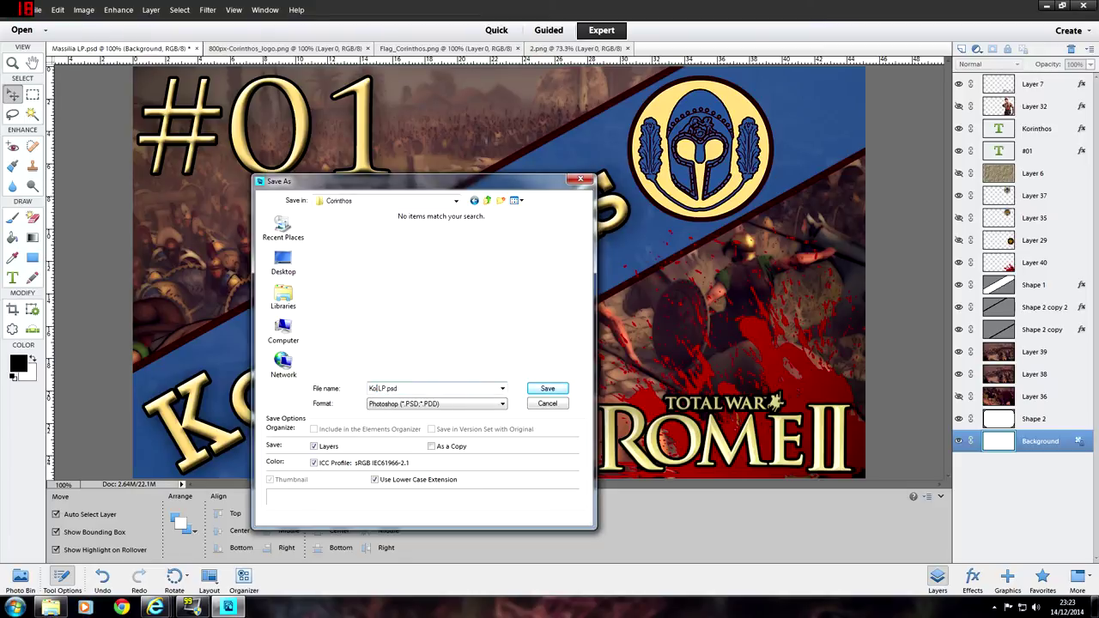
pyautogui.write('os')
pyautogui.click(558, 389)
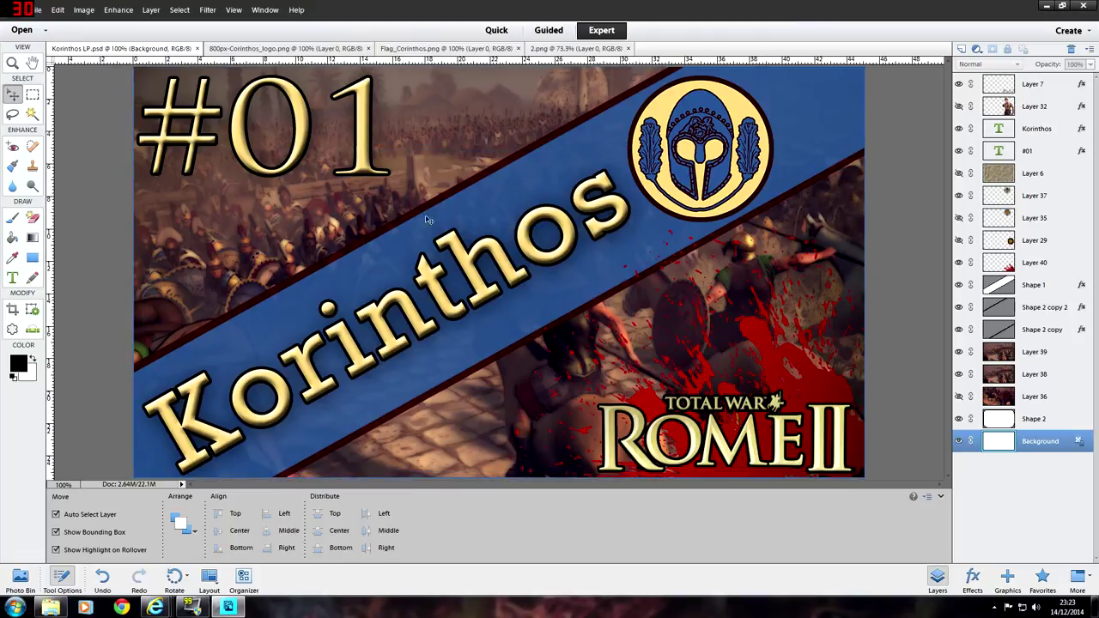
# Step: Save a PNG copy of the #01 thumbnail in the Corinthos folder, trimming the extension from its file name
pyautogui.click(36, 10)
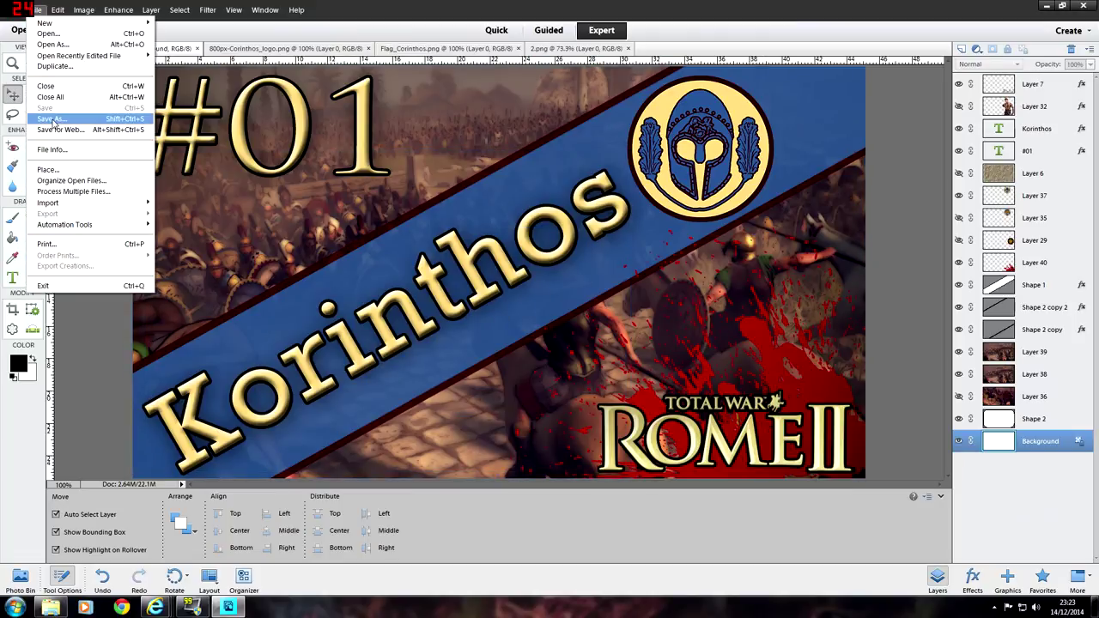
pyautogui.click(52, 118)
pyautogui.click(398, 404)
pyautogui.click(403, 461)
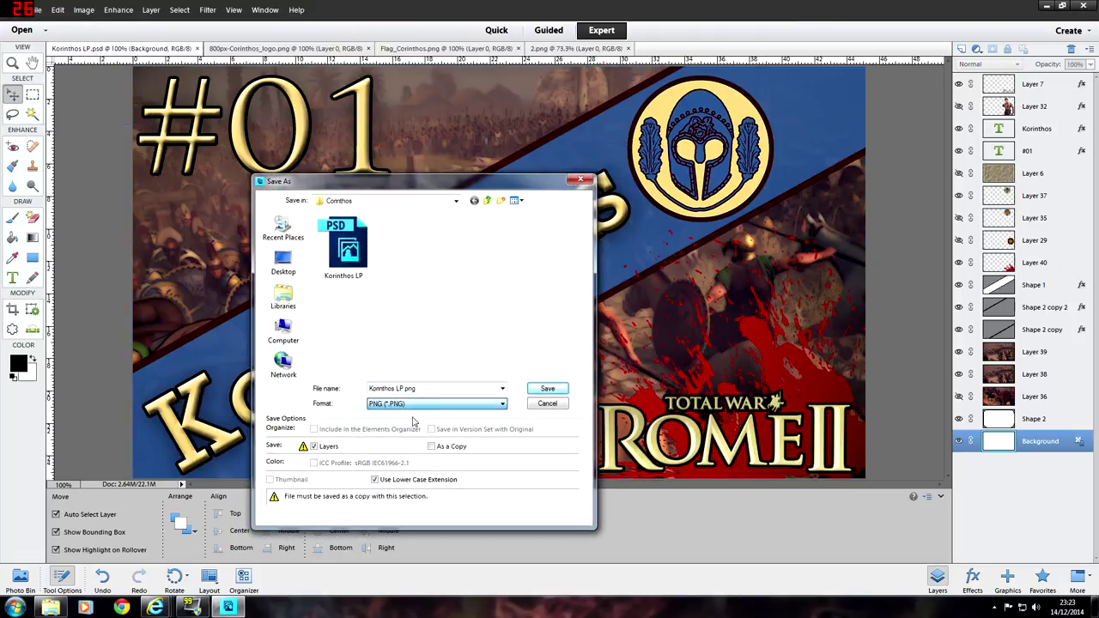
pyautogui.doubleClick(406, 388)
pyautogui.click(439, 389)
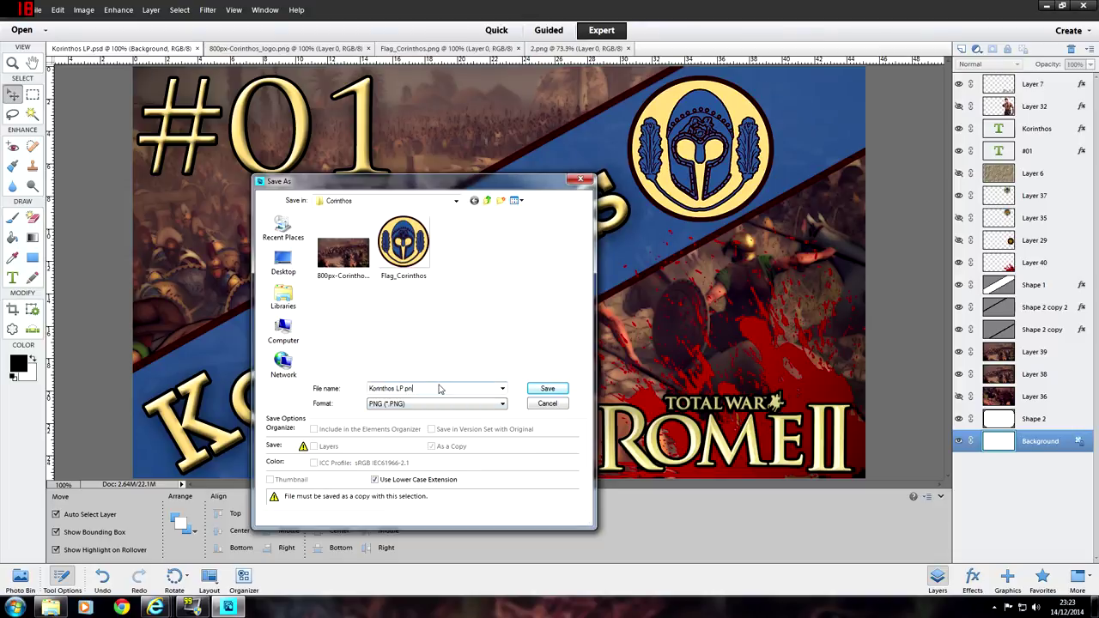
pyautogui.press('BackSpace')
pyautogui.press('BackSpace')
pyautogui.click(548, 388)
pyautogui.click(600, 204)
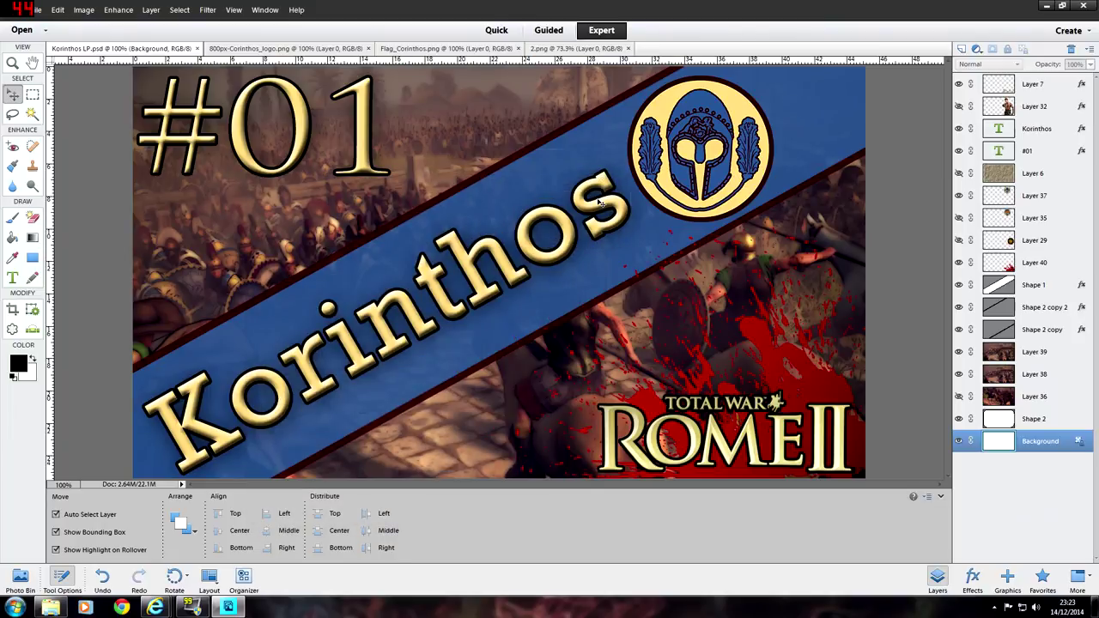
# Step: Change the episode number text on the thumbnail to #02 and make the Background layer active
pyautogui.doubleClick(393, 128)
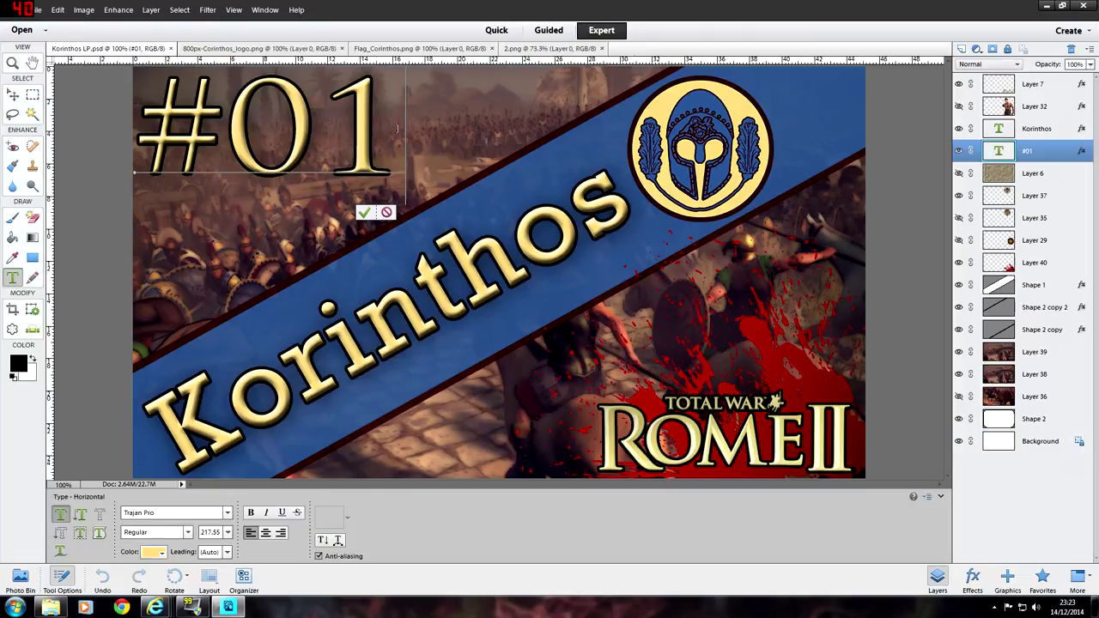
pyautogui.press('BackSpace')
pyautogui.write('2')
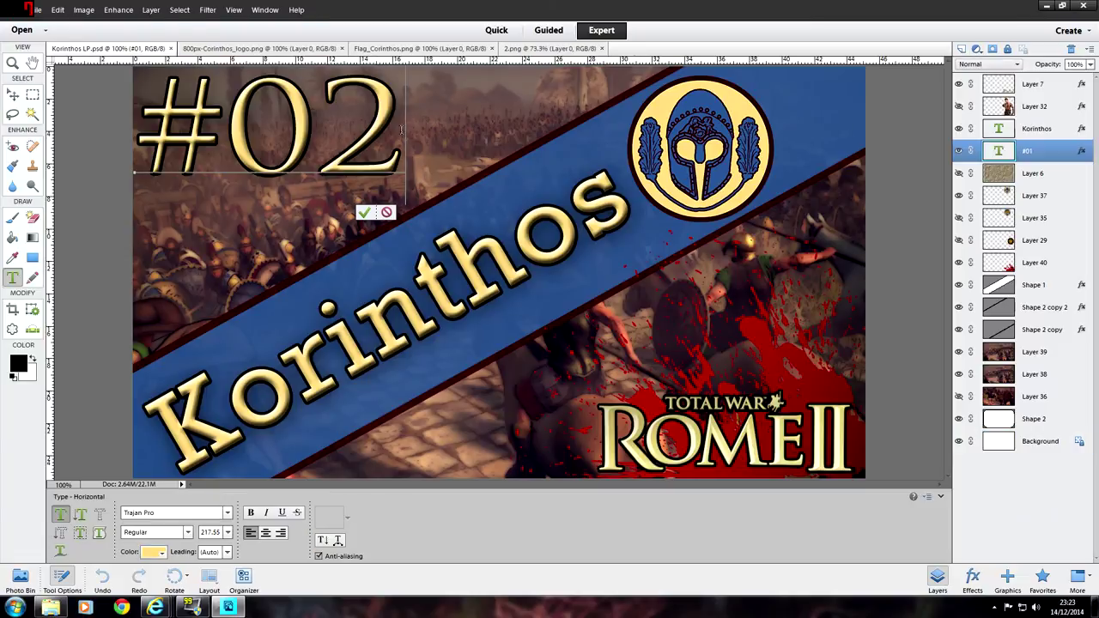
pyautogui.click(364, 213)
pyautogui.press('v')
pyautogui.click(1040, 441)
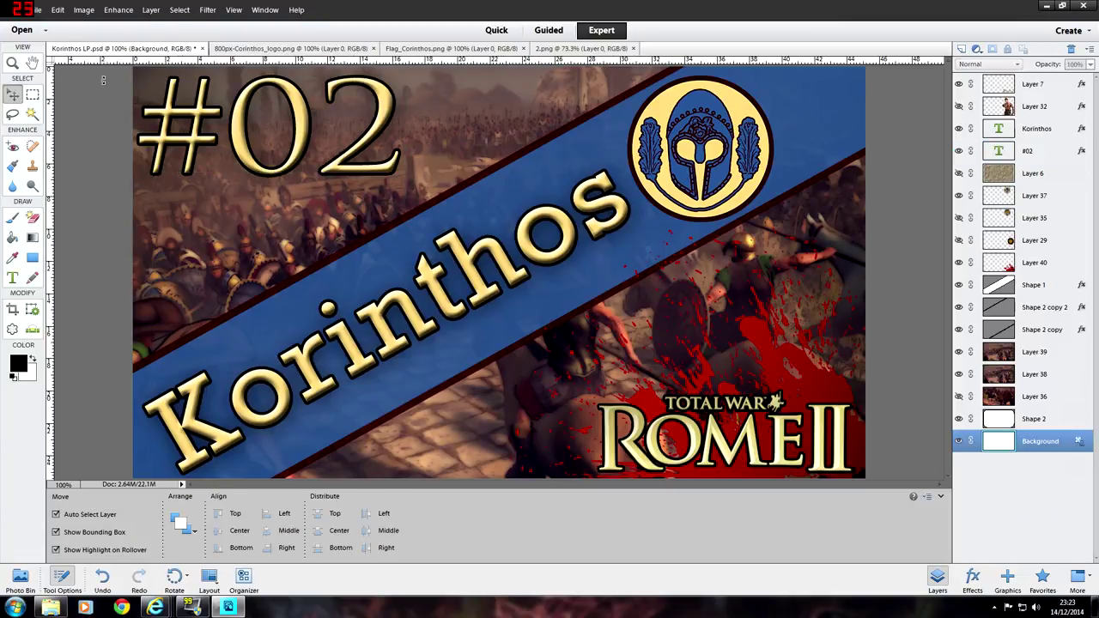
# Step: Save a non-interlaced PNG copy of the #02 thumbnail in the Corinthos folder, basing its numbered file name on Korinthos LP Part 1
pyautogui.click(37, 9)
pyautogui.click(53, 118)
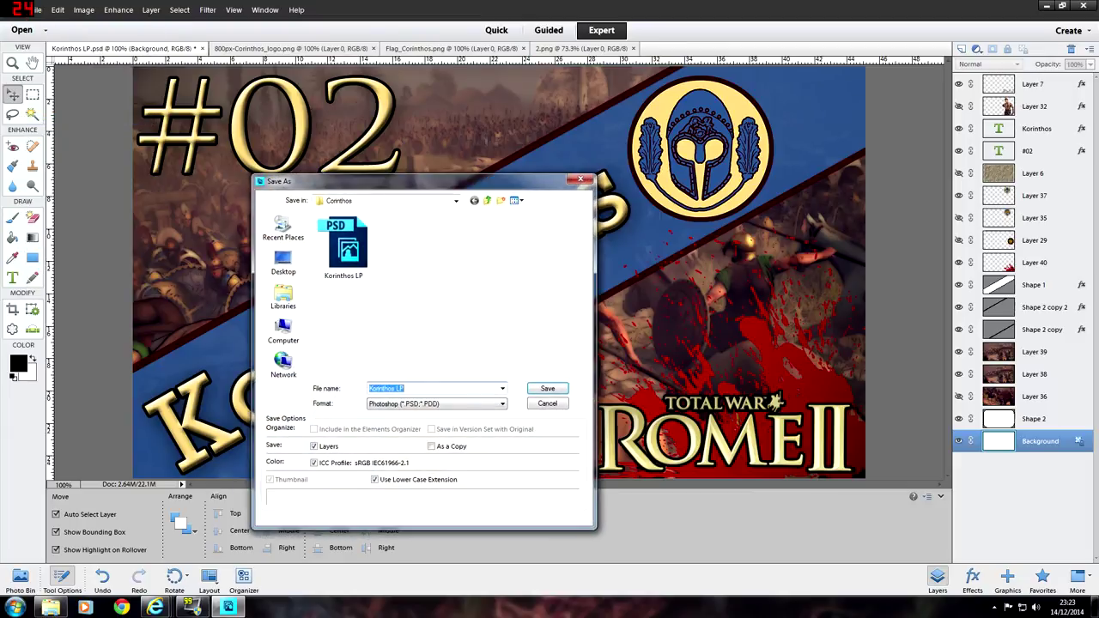
pyautogui.click(464, 403)
pyautogui.click(410, 466)
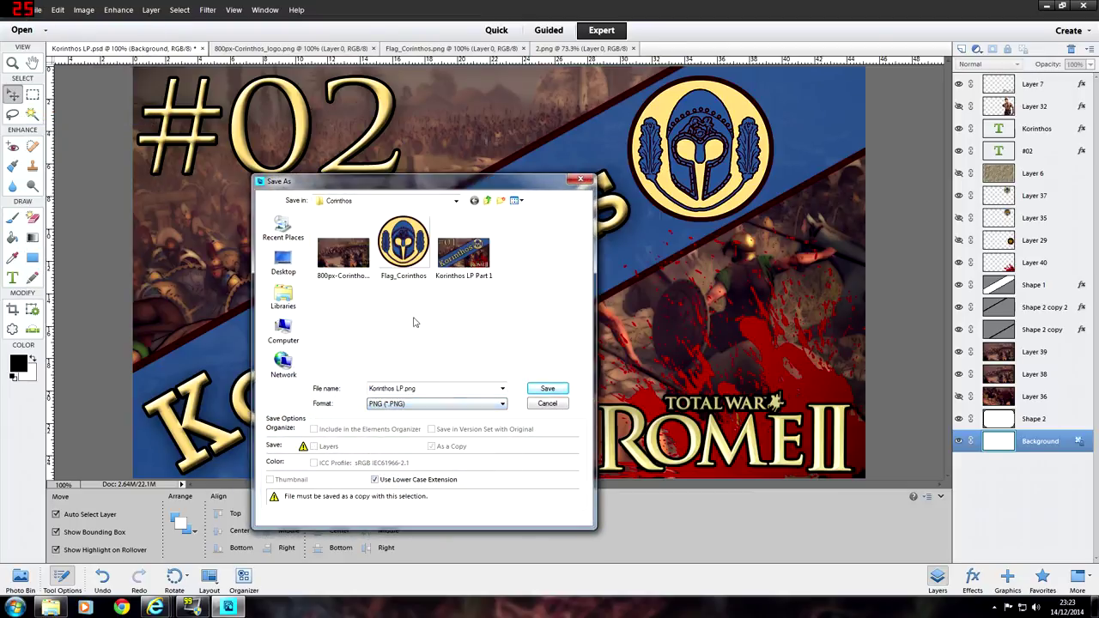
pyautogui.click(464, 253)
pyautogui.doubleClick(419, 388)
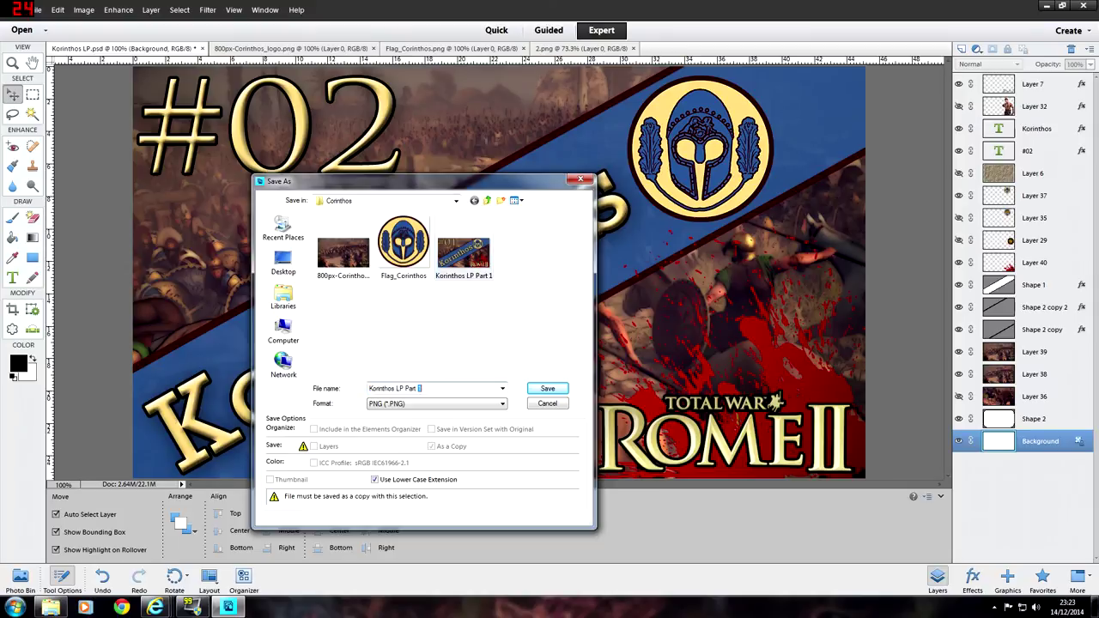
pyautogui.click(546, 388)
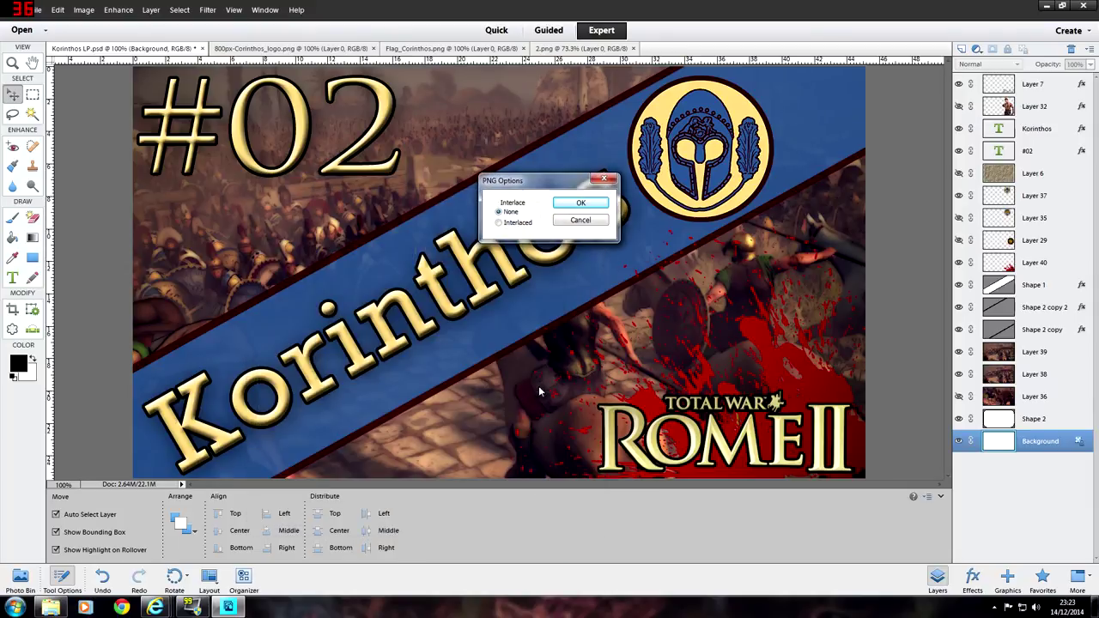
pyautogui.click(590, 203)
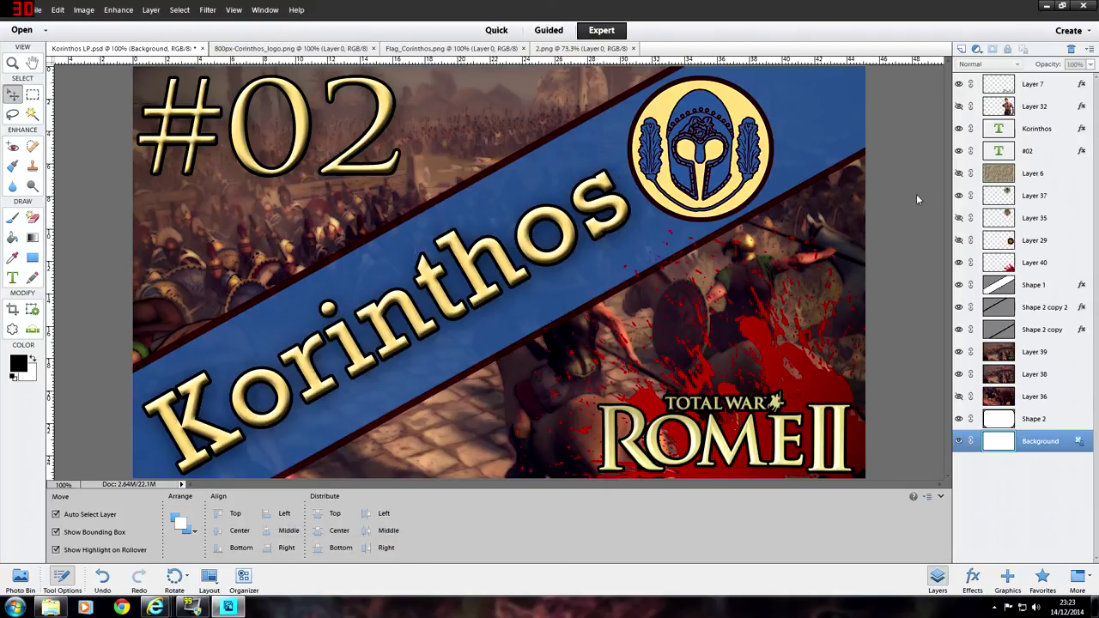